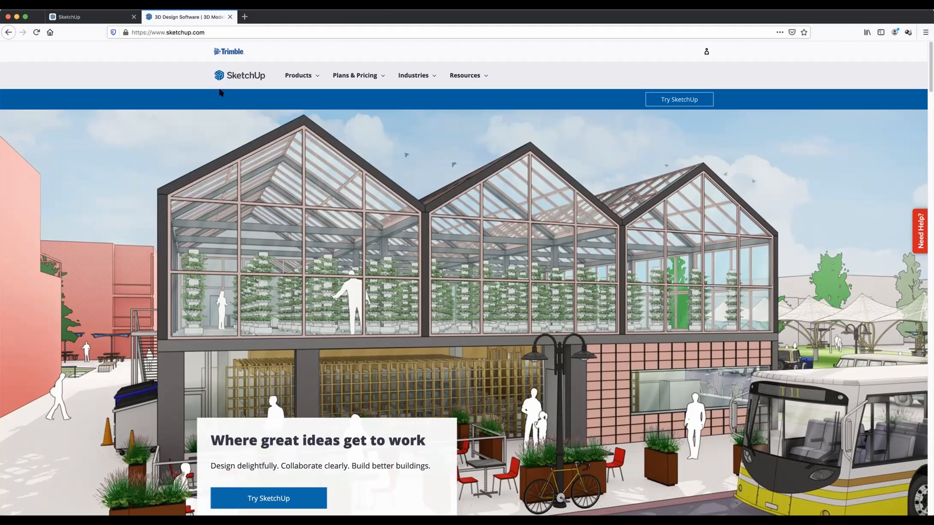
Switch to the SketchUp web app and create a new model from Simple Template - Feet and Inches.
click(298, 76)
click(78, 18)
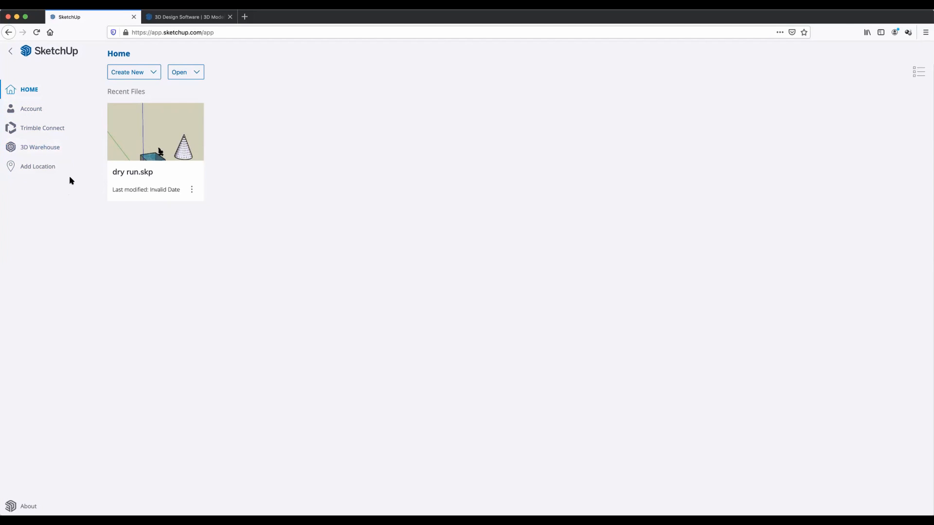
click(144, 75)
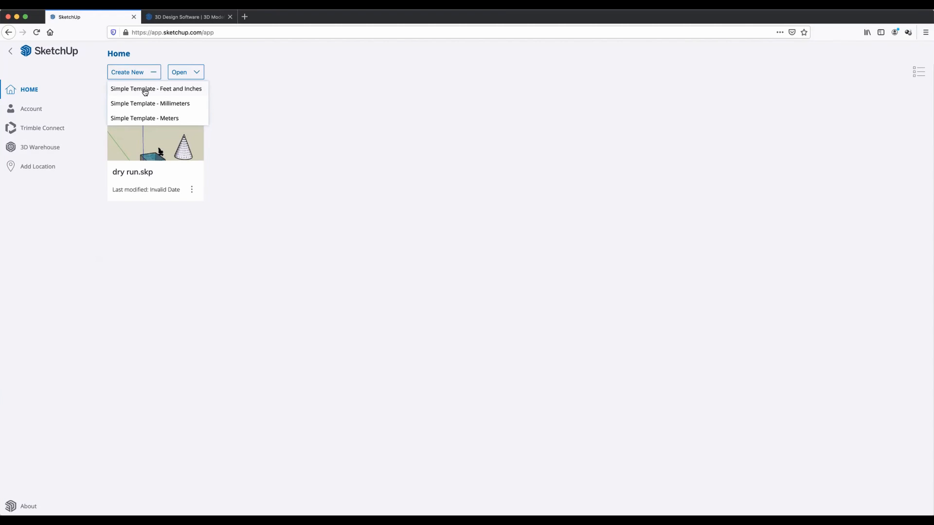
click(160, 90)
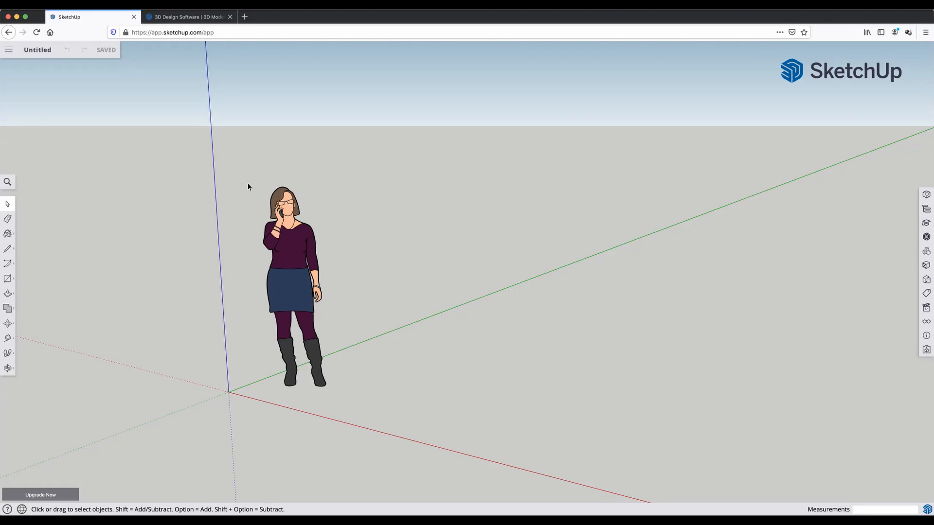
Delete the default standing woman figure beside the origin.
mouse_move(349, 402)
middle_down()
mouse_move(308, 360)
mouse_move(460, 346)
mouse_move(339, 218)
middle_up()
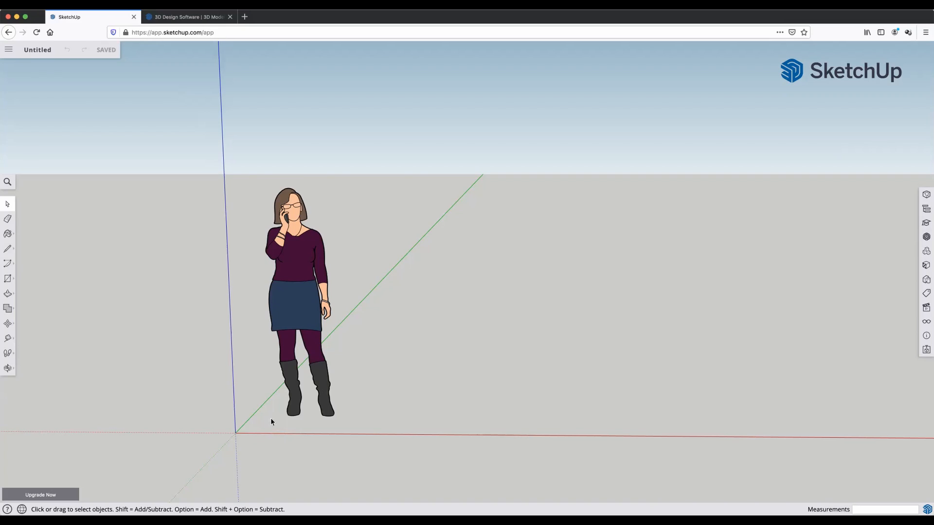
click(308, 317)
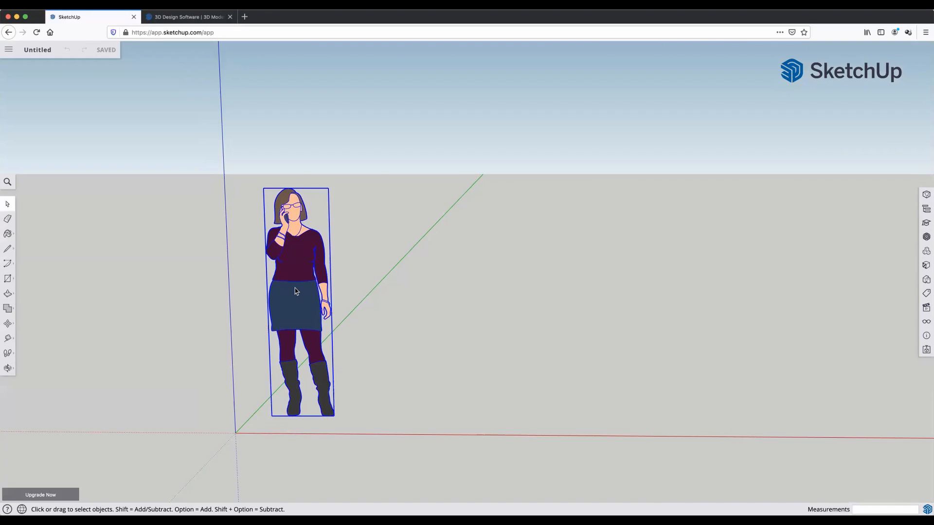
key(Delete)
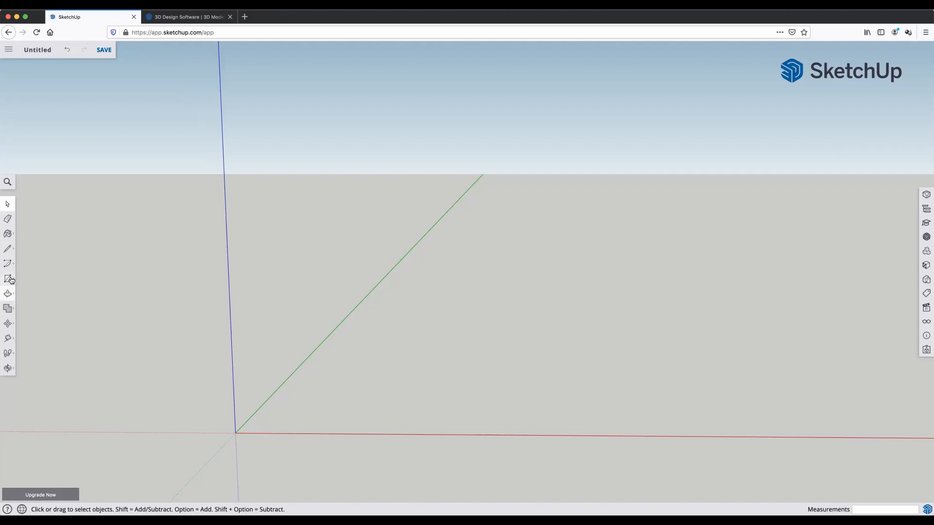
Try to draw an upright rectangle about 5' 10" by 1' 8" near the origin, and undo it.
click(11, 281)
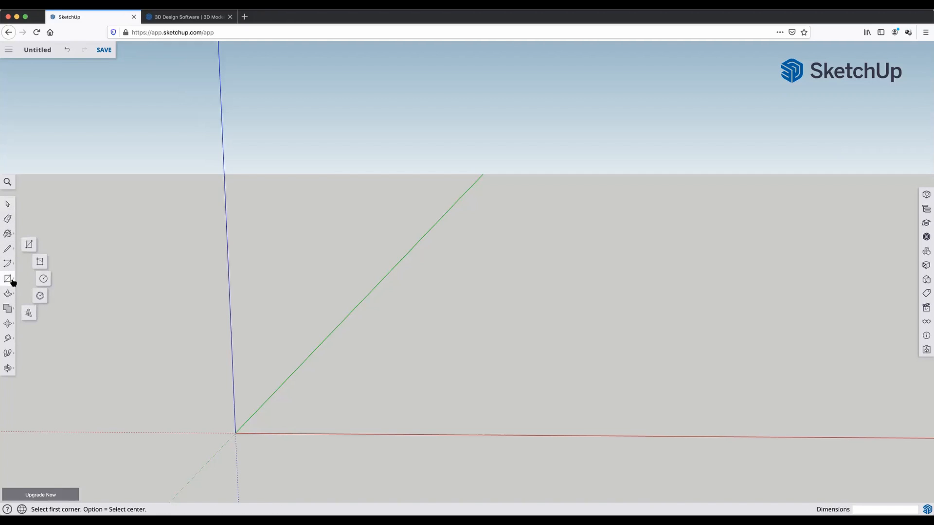
click(30, 247)
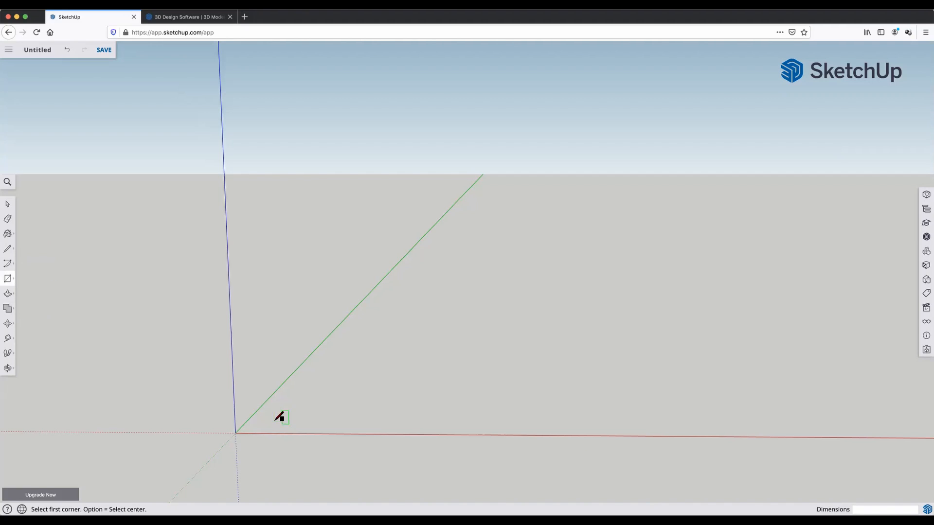
click(252, 429)
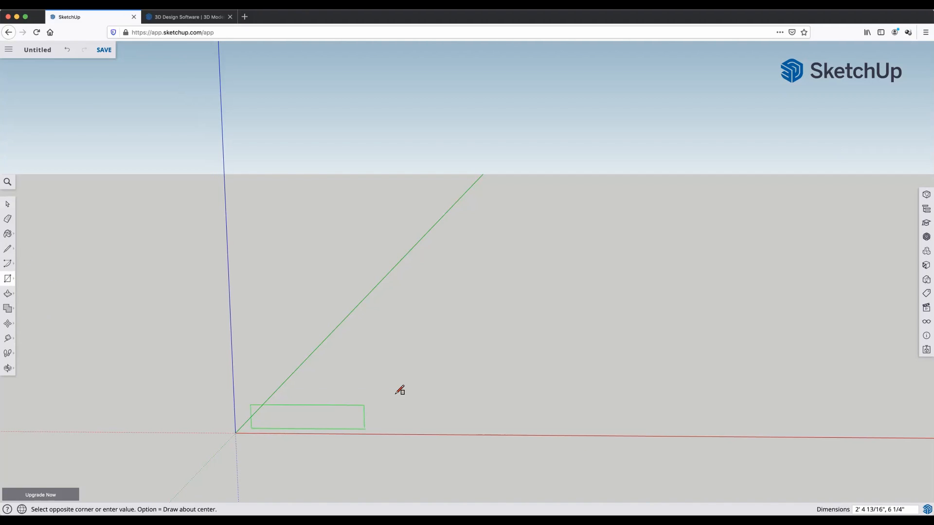
click(529, 351)
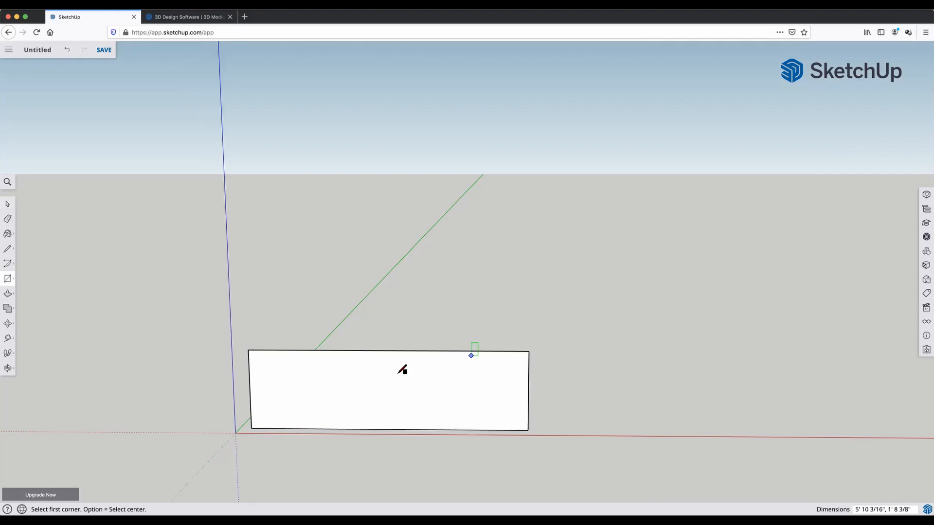
middle_drag(533, 365, 459, 352)
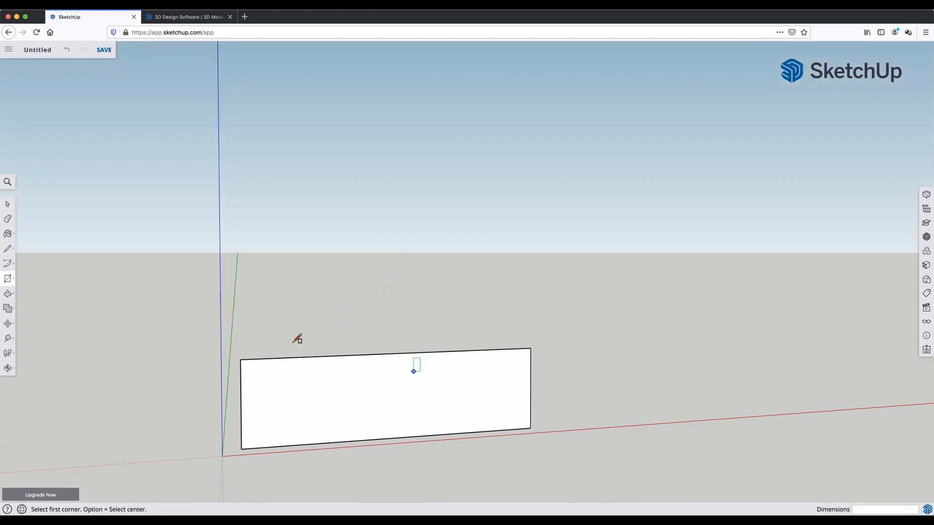
key(super+z)
Draw a rectangle flat on the ground between the red and green axes, starting close to the origin.
middle_drag(279, 399, 266, 377)
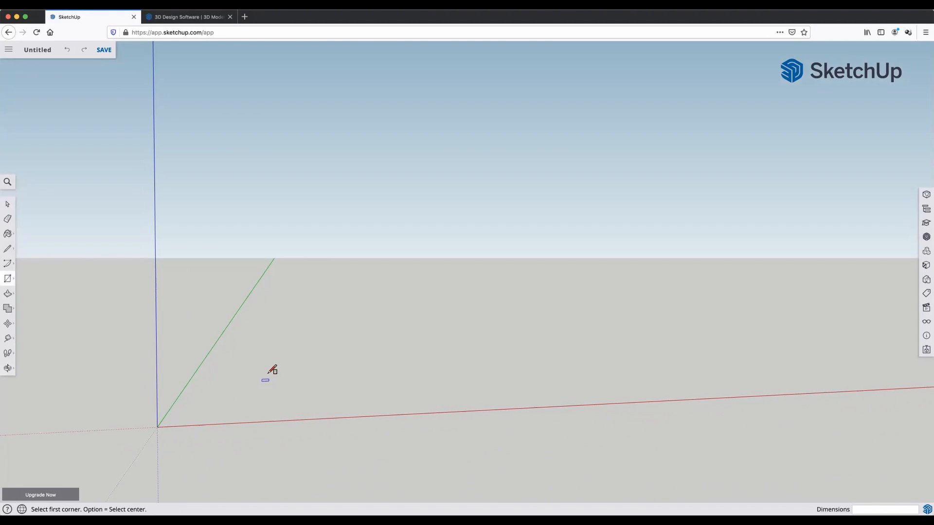
click(172, 421)
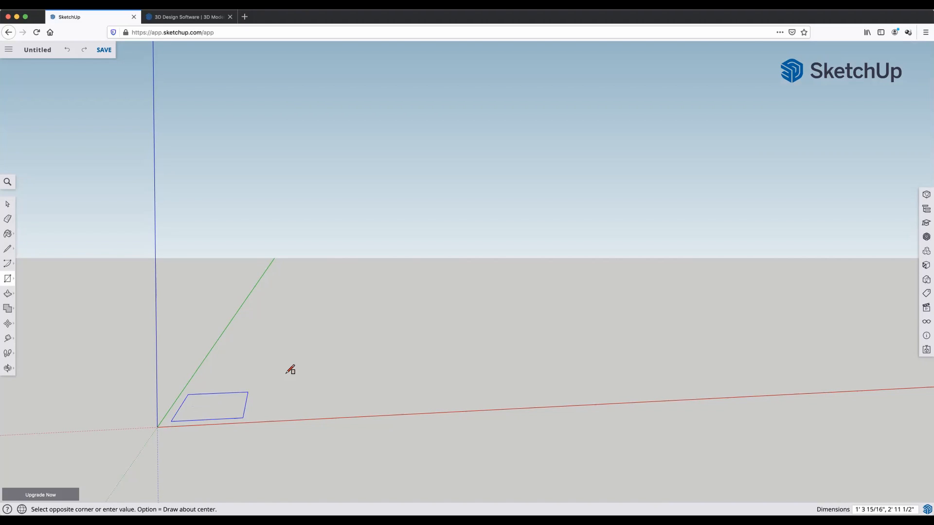
click(397, 354)
mouse_move(322, 434)
middle_down()
mouse_move(307, 454)
mouse_move(244, 467)
mouse_move(502, 417)
mouse_move(417, 472)
mouse_move(340, 462)
mouse_move(317, 434)
middle_up()
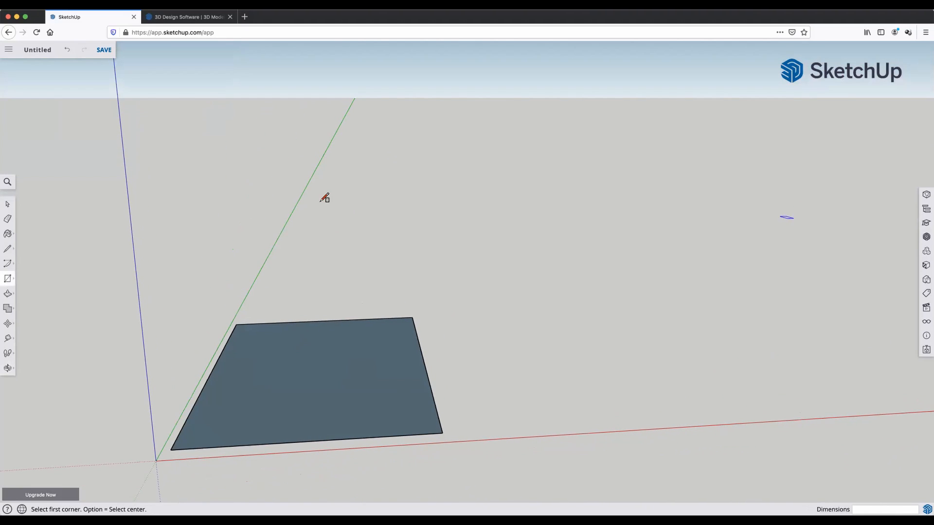
Extrude the ground rectangle upward about 3' with Push/Pull to form a box.
click(8, 280)
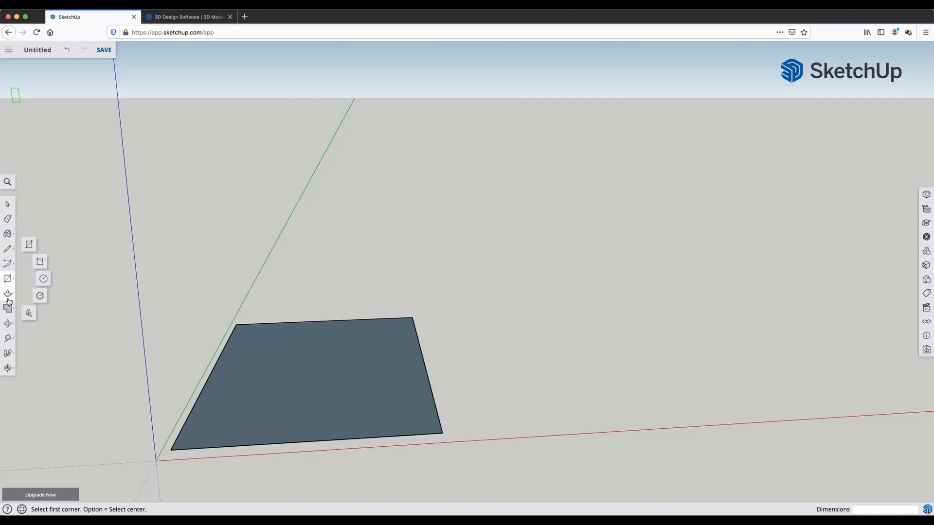
click(8, 295)
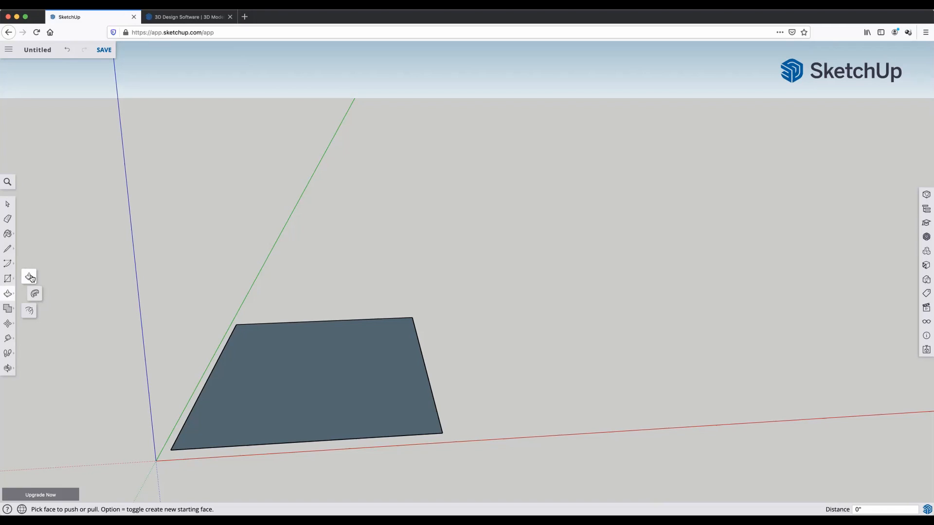
click(30, 278)
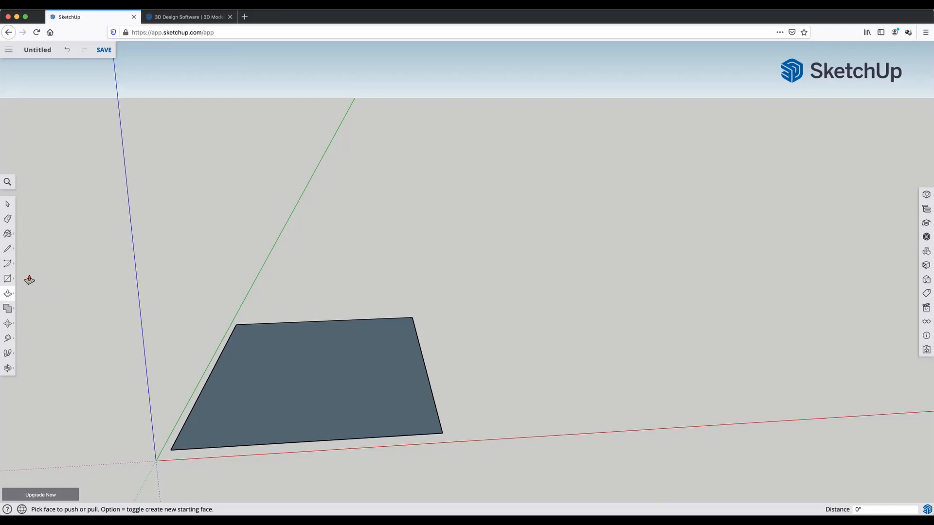
click(329, 385)
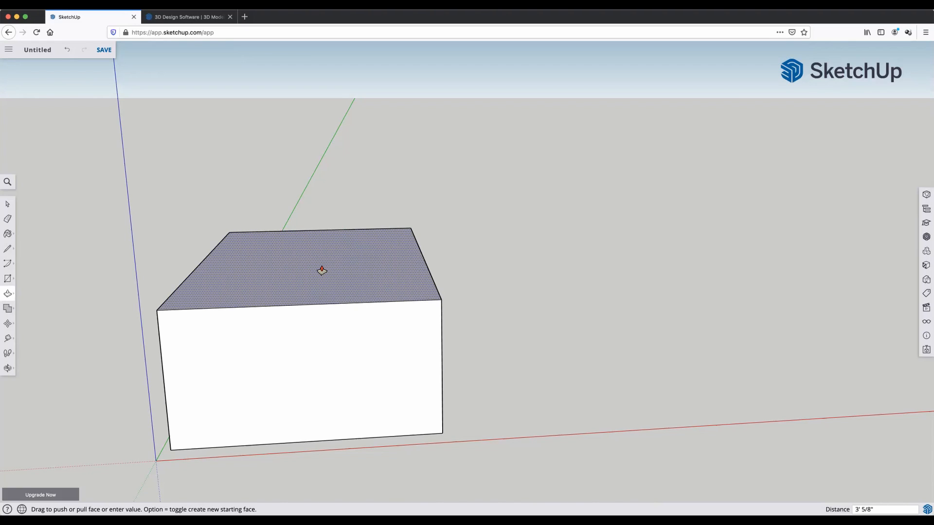
Push the box's far side face, the one facing along the green axis, inward about 2' 9".
middle_drag(440, 315, 287, 359)
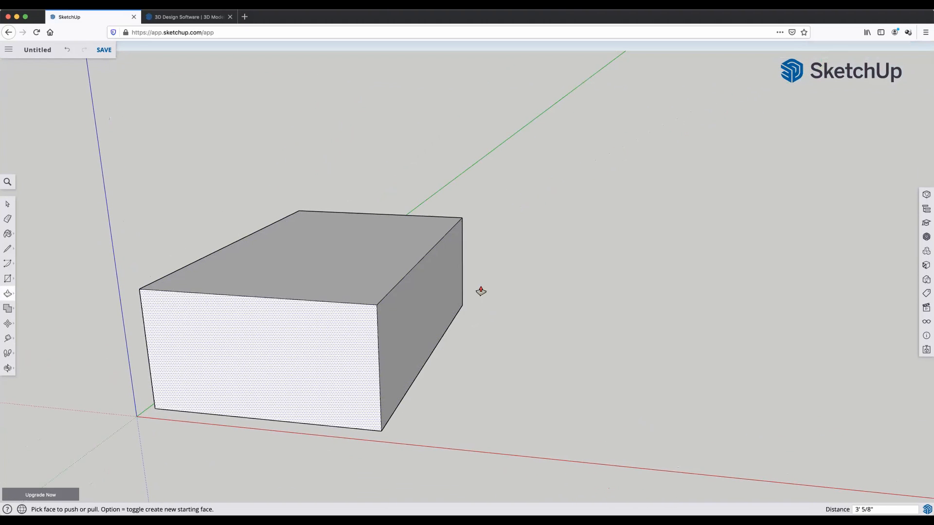
middle_drag(541, 242, 236, 258)
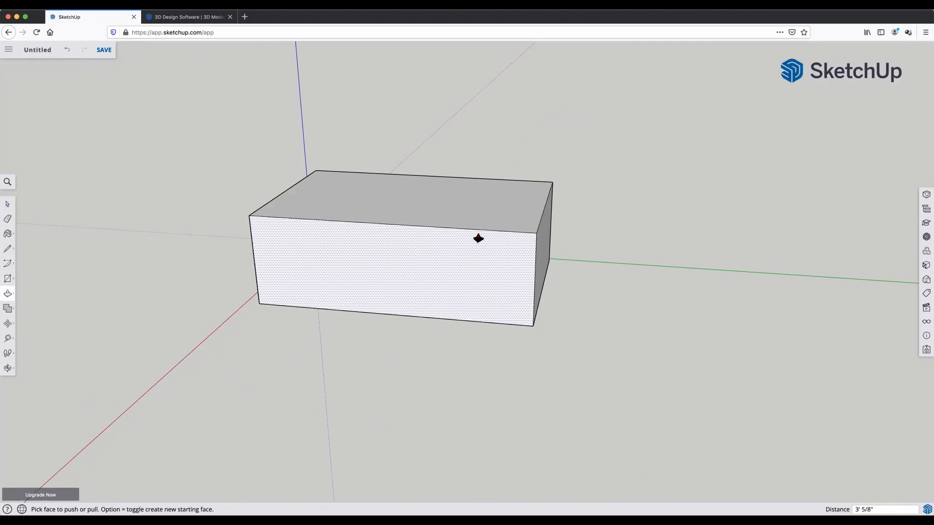
middle_drag(546, 247, 489, 248)
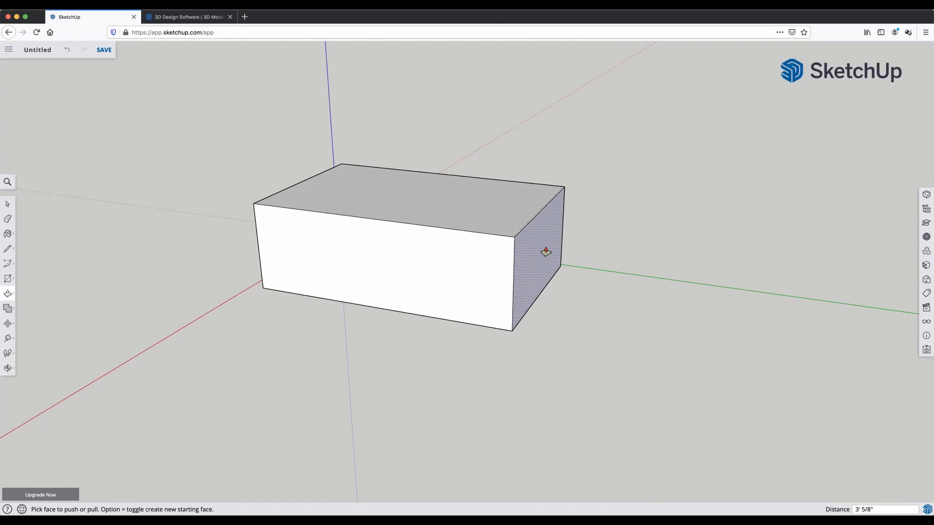
middle_drag(547, 258, 453, 259)
drag(526, 252, 487, 243)
key(p)
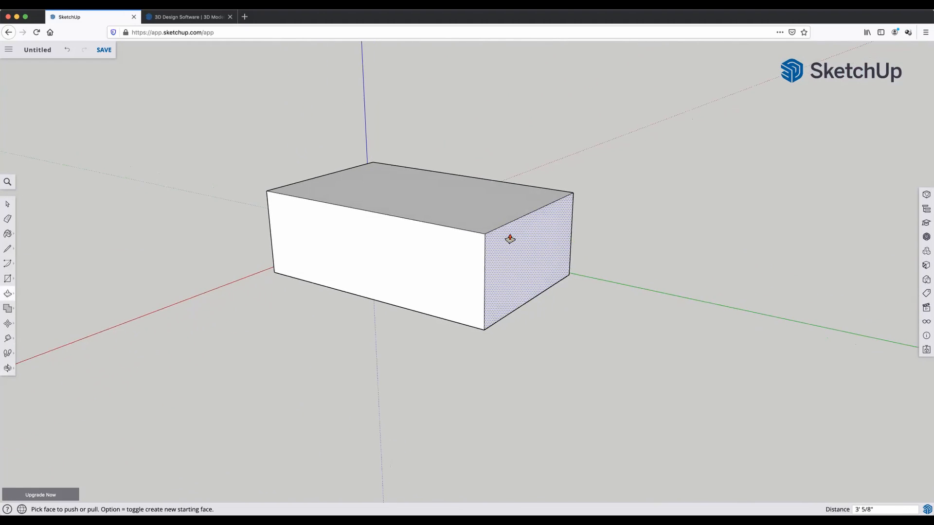
click(538, 259)
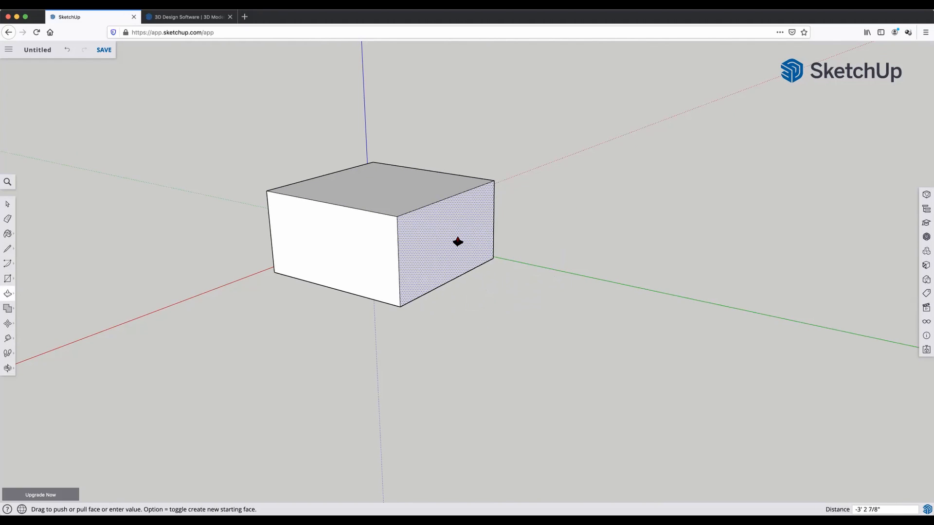
click(460, 277)
Adjust the box's extent along the red axis by pushing and pulling its two opposite side faces.
middle_drag(603, 283, 390, 284)
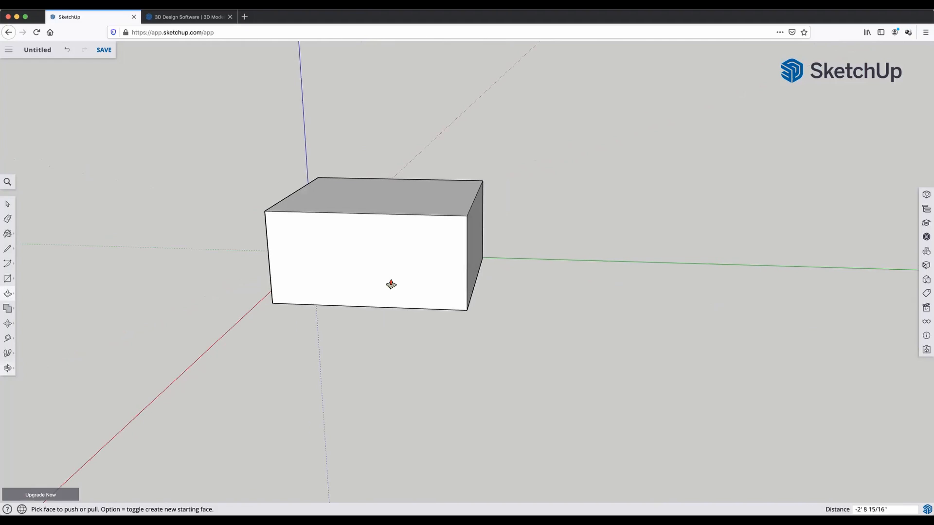
click(404, 271)
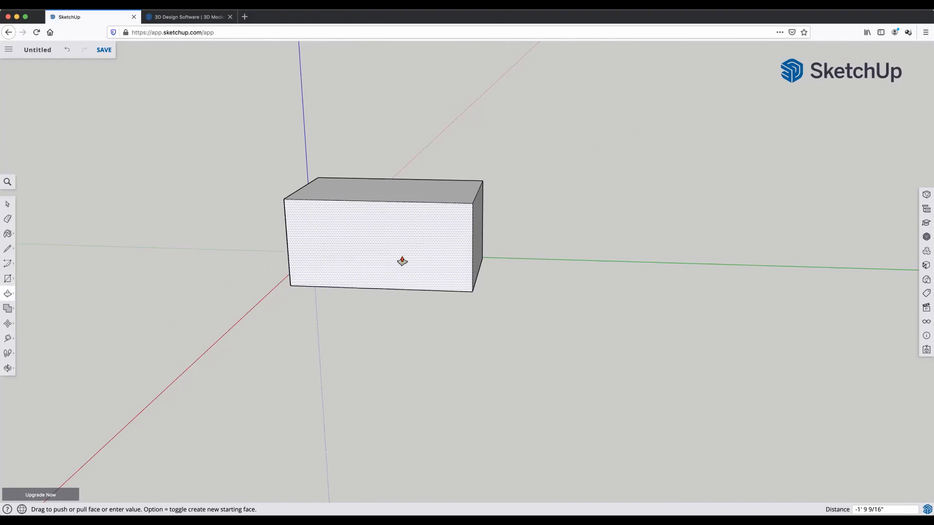
click(389, 278)
middle_drag(389, 278, 370, 306)
click(384, 292)
click(367, 349)
middle_drag(367, 351, 526, 356)
click(304, 311)
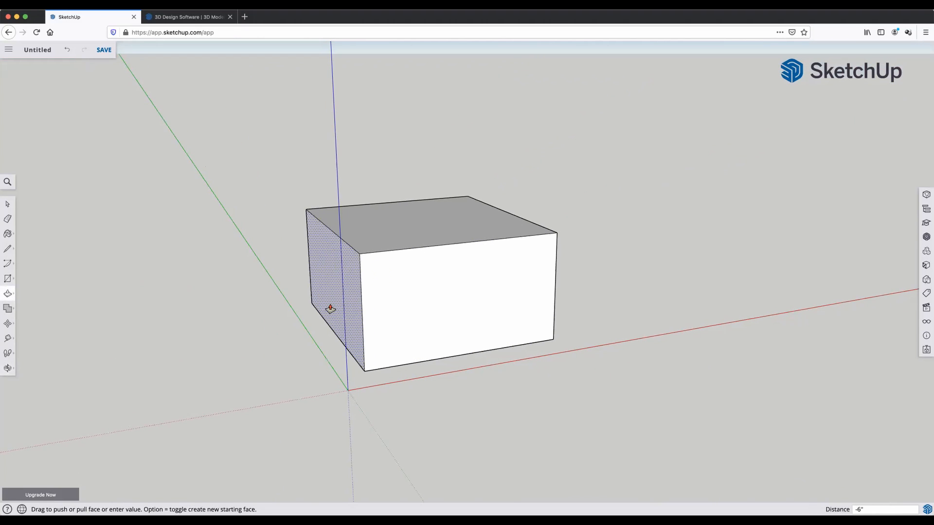
click(311, 314)
Push the box's underside inward about 4 3/8" with Push/Pull.
middle_drag(475, 354, 409, 319)
click(409, 319)
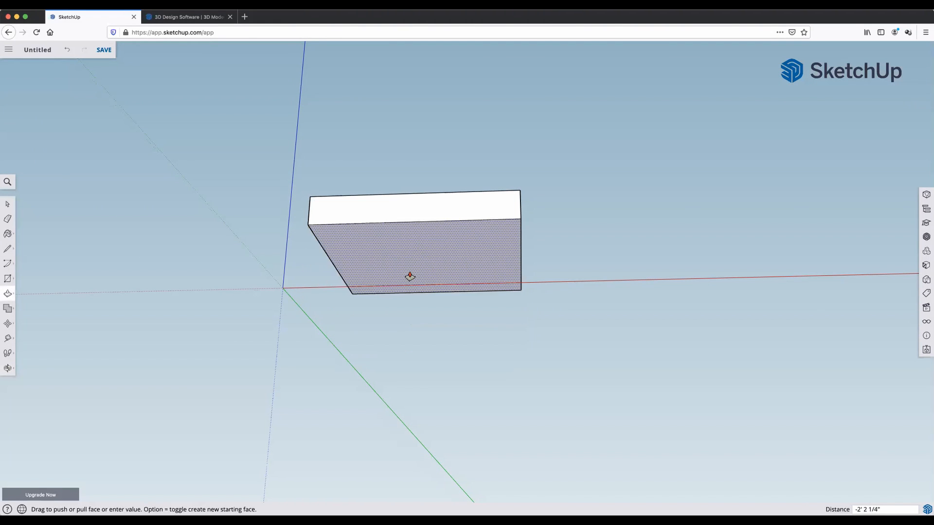
click(411, 308)
Split the box's top face with a line about 5' 10 1/2" long, parallel to the green axis, between the midpoints of two opposite edges.
middle_drag(397, 265, 397, 380)
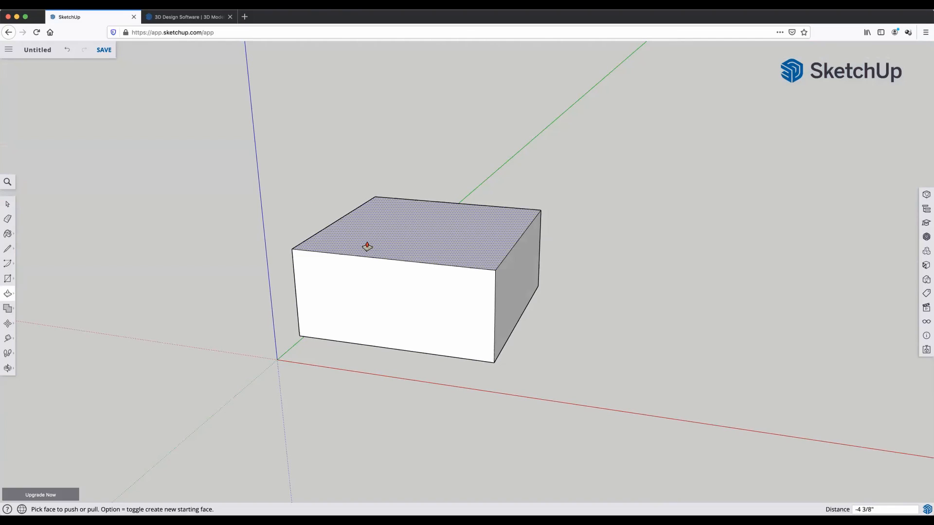
click(8, 251)
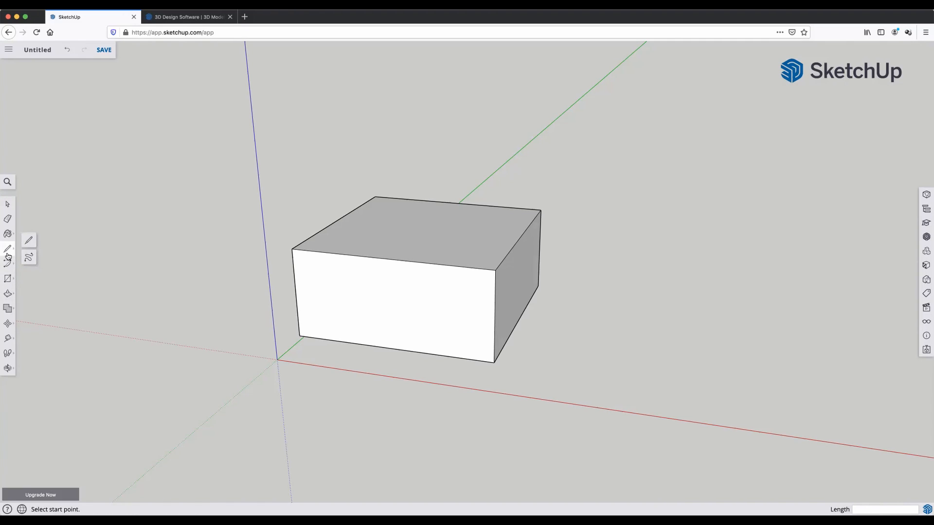
click(30, 242)
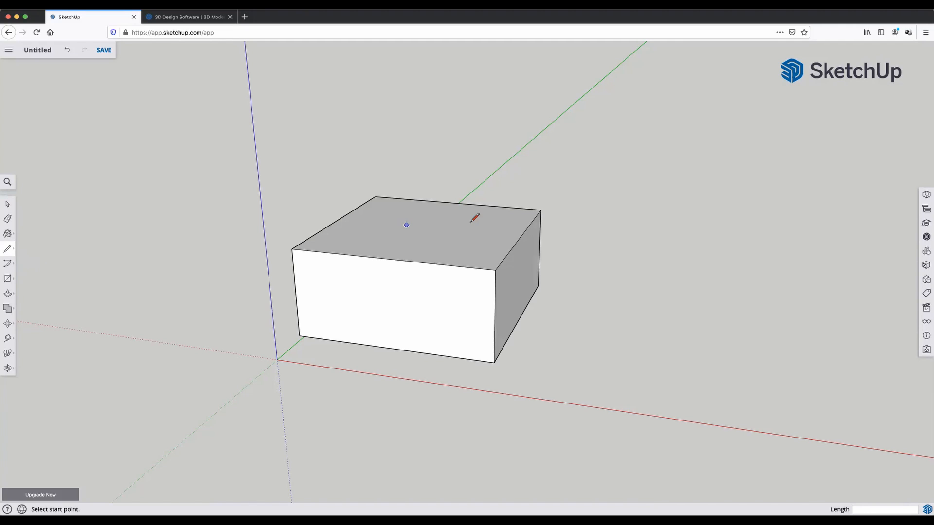
middle_drag(448, 255, 372, 279)
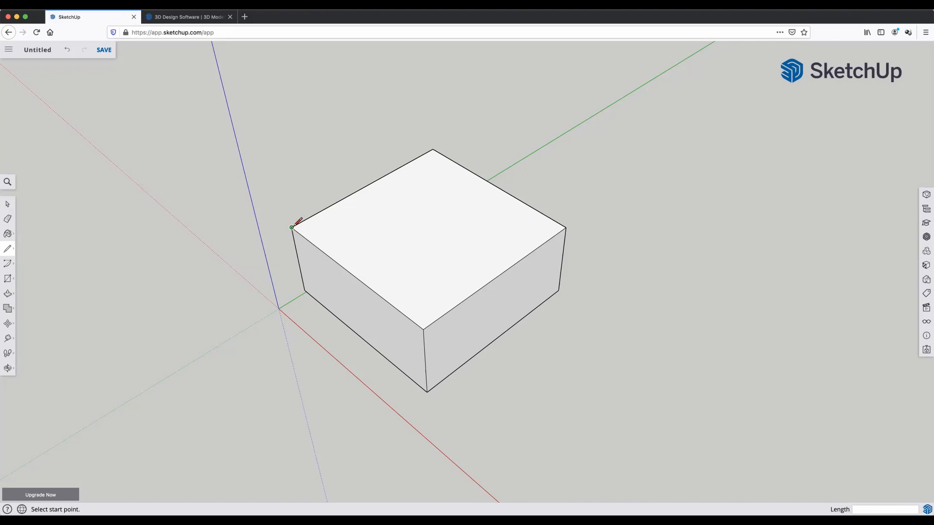
click(353, 275)
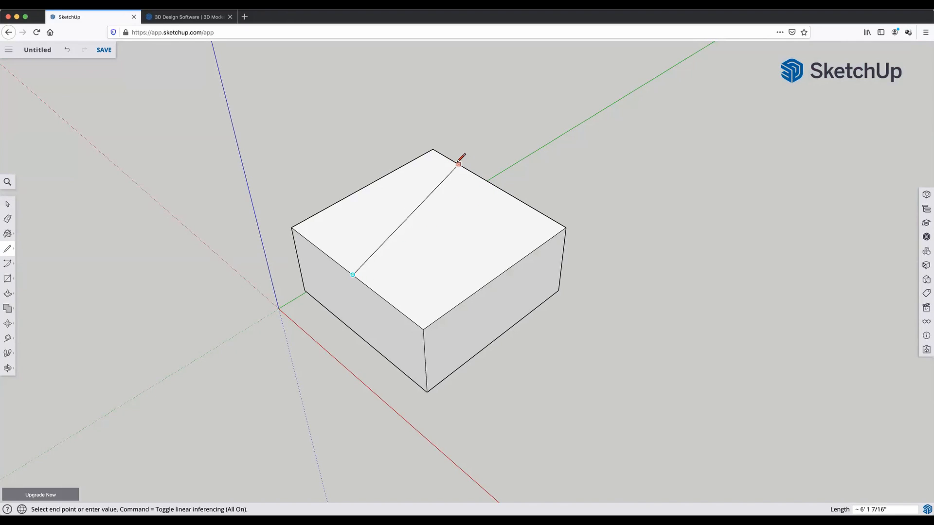
click(495, 186)
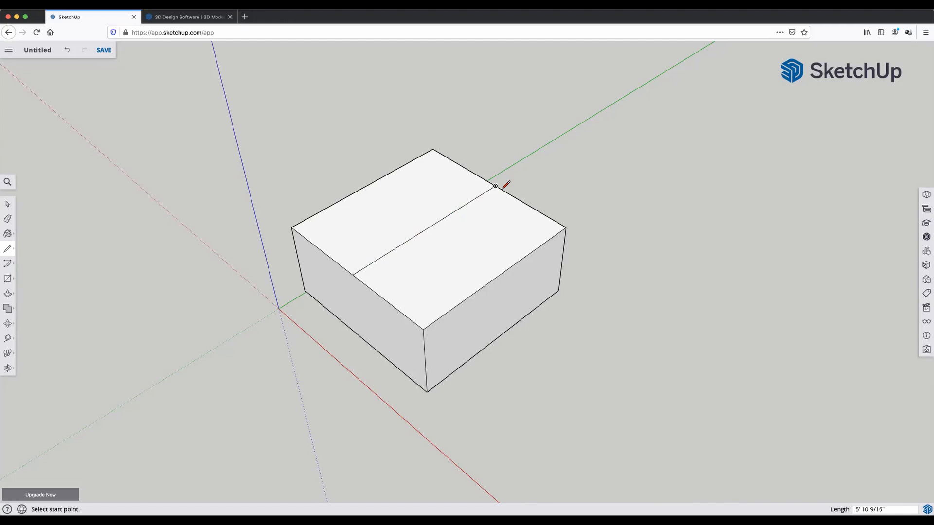
Move the top face's dividing line straight up about 1' 10" from its midpoint to form a gable roof.
middle_drag(376, 302, 412, 259)
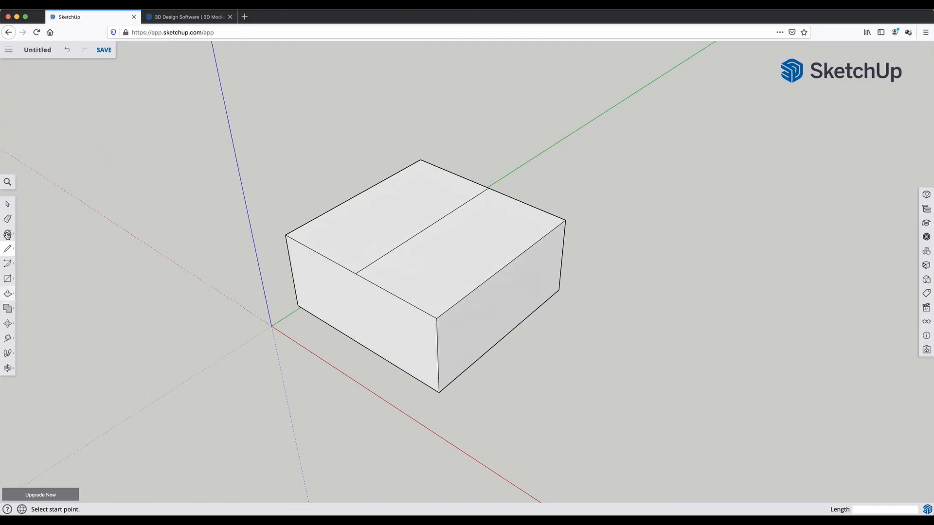
click(10, 325)
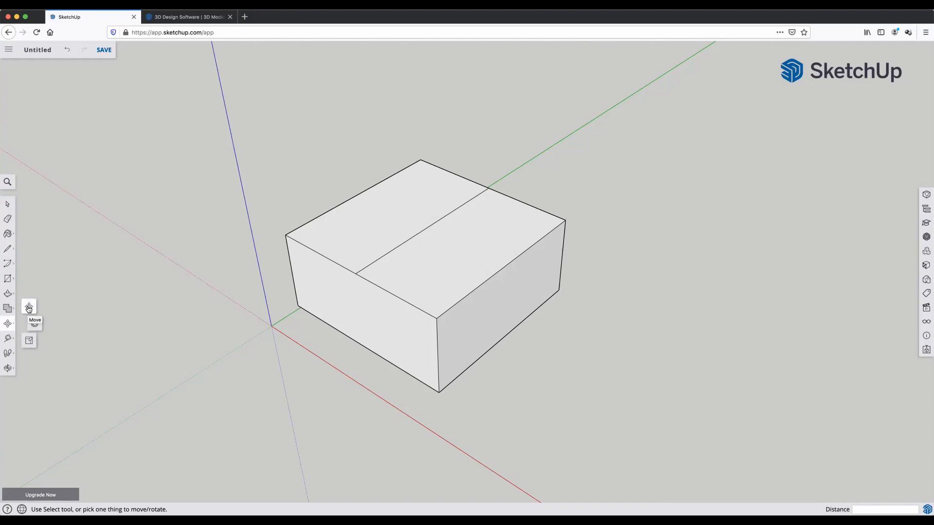
click(30, 308)
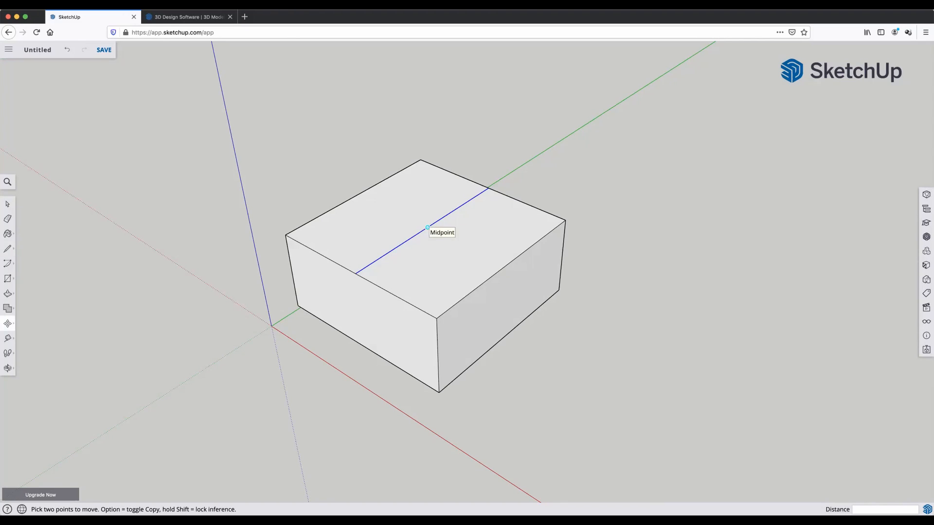
click(427, 227)
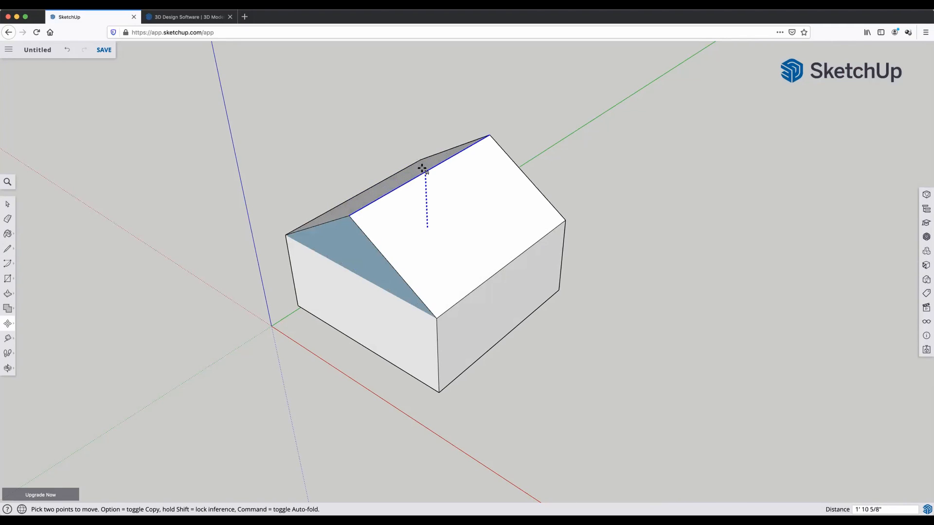
click(416, 173)
Try to move the front gable's sloping edge outward about 5' 2 13/16" and undo the move.
middle_drag(340, 253, 371, 223)
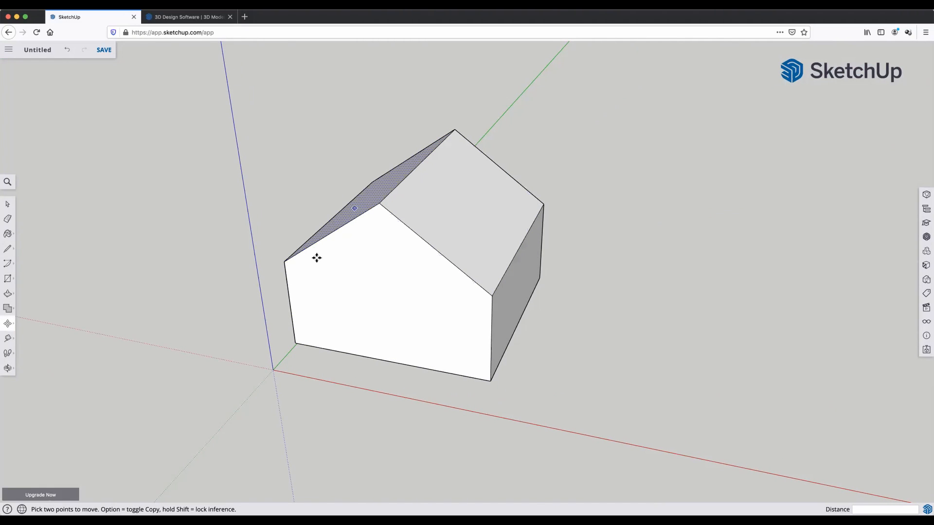
click(331, 234)
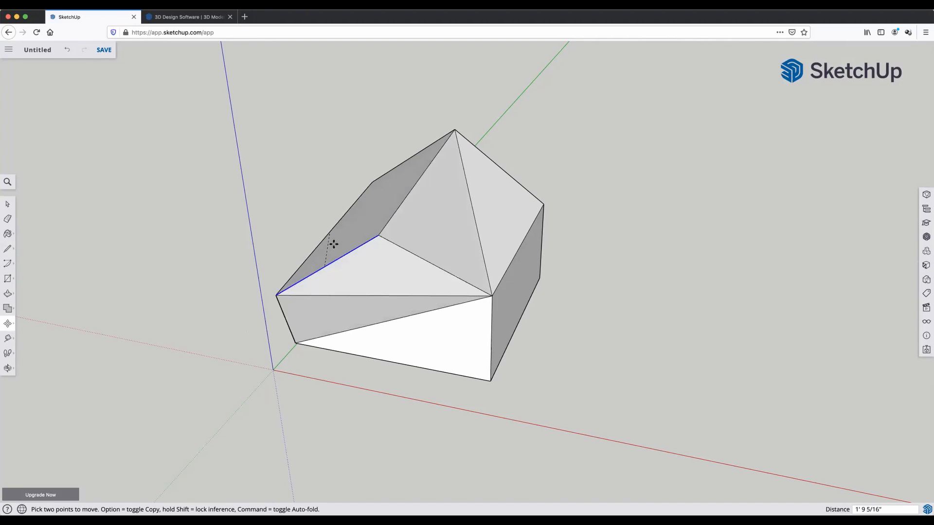
click(235, 341)
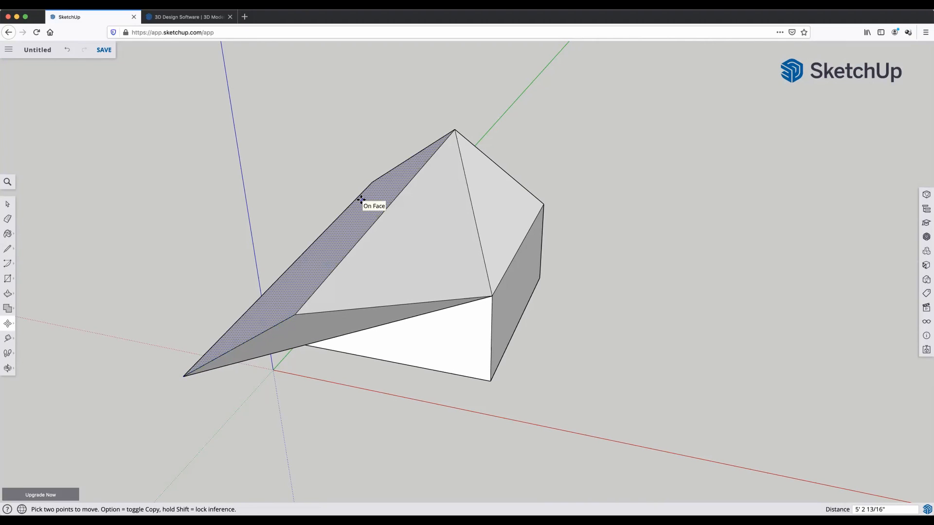
key(super+z)
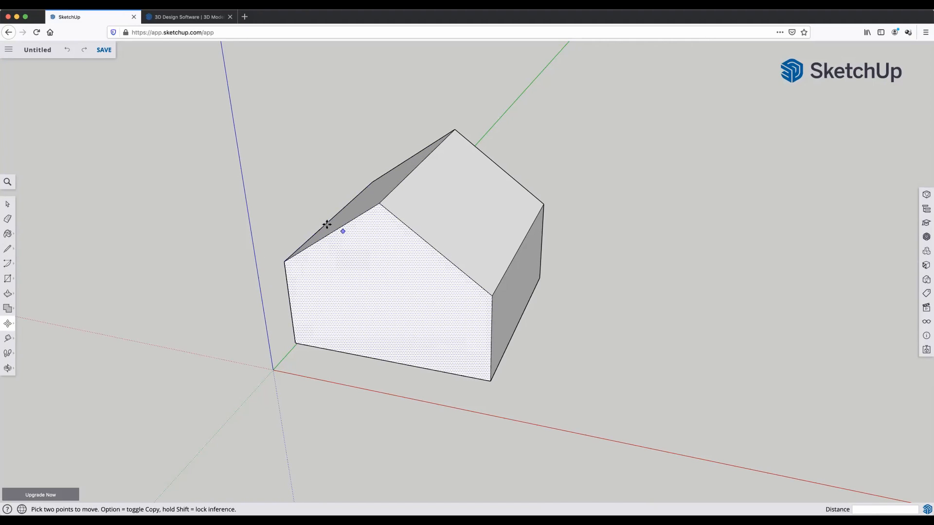
Draw a horizontal line across the house's front face between the two eave corners.
middle_drag(492, 365, 584, 251)
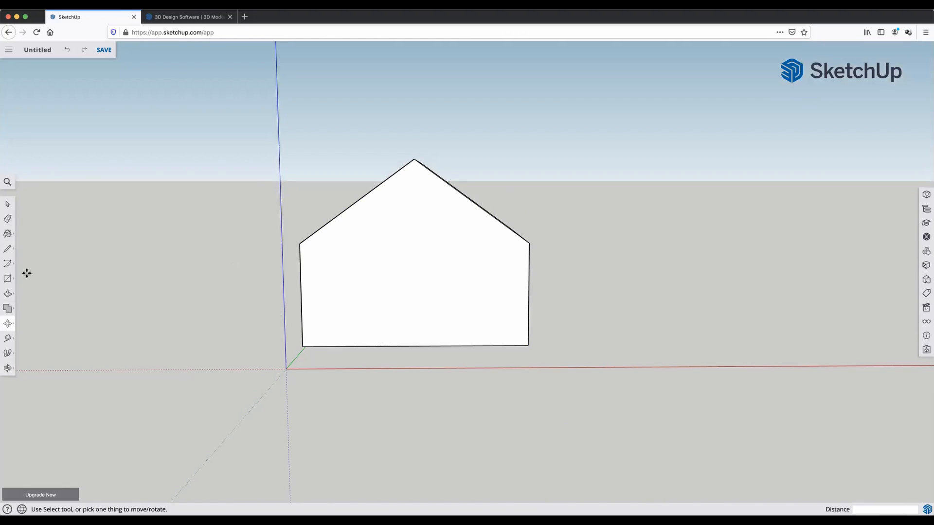
click(8, 250)
click(300, 243)
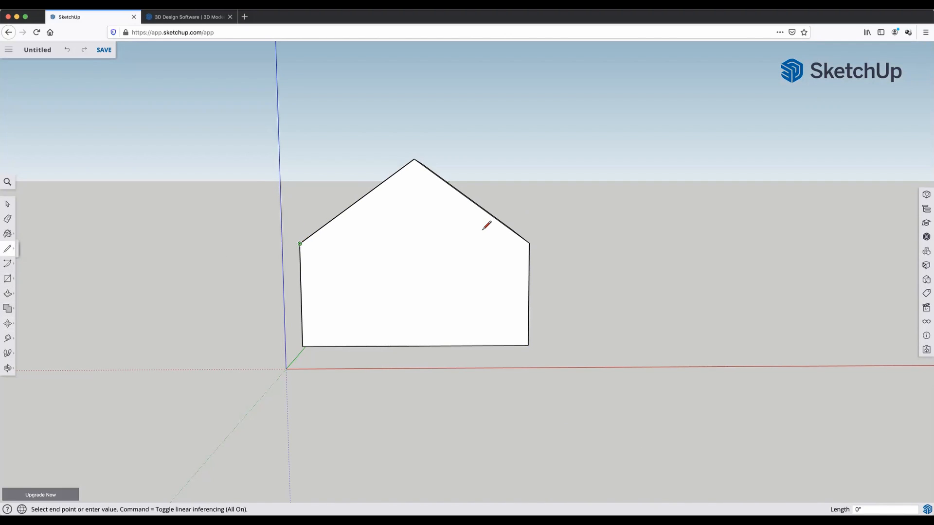
click(529, 243)
Outline a door opening about 1' 4 1/2" high on the front wall with three lines rising from its bottom edge.
middle_drag(448, 261, 496, 258)
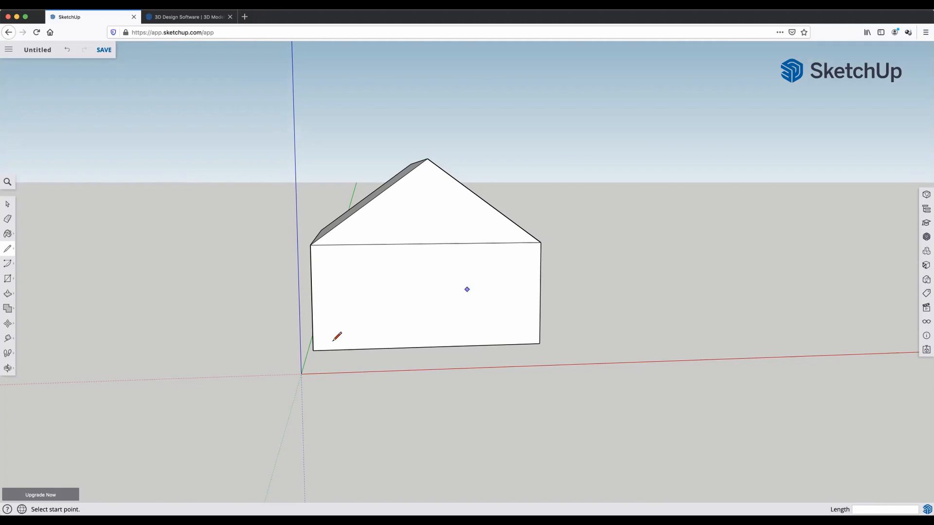
click(375, 348)
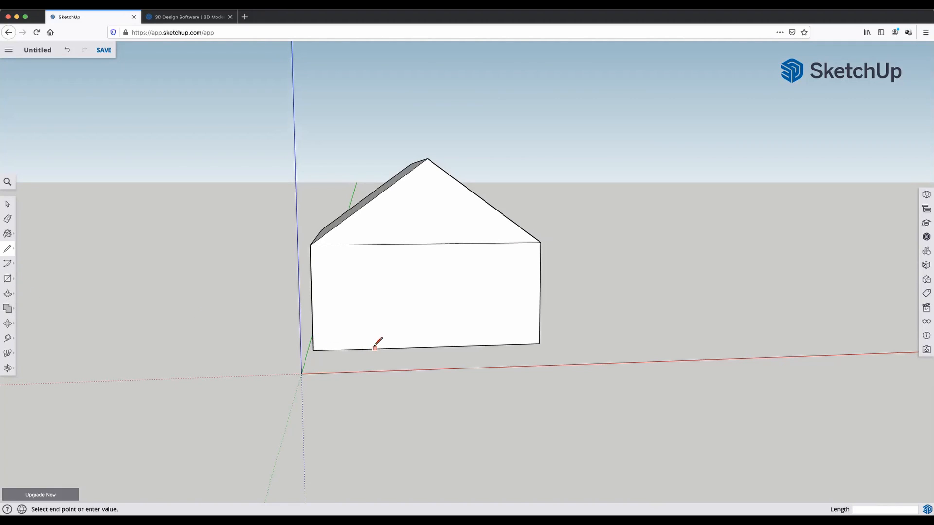
click(374, 296)
click(472, 294)
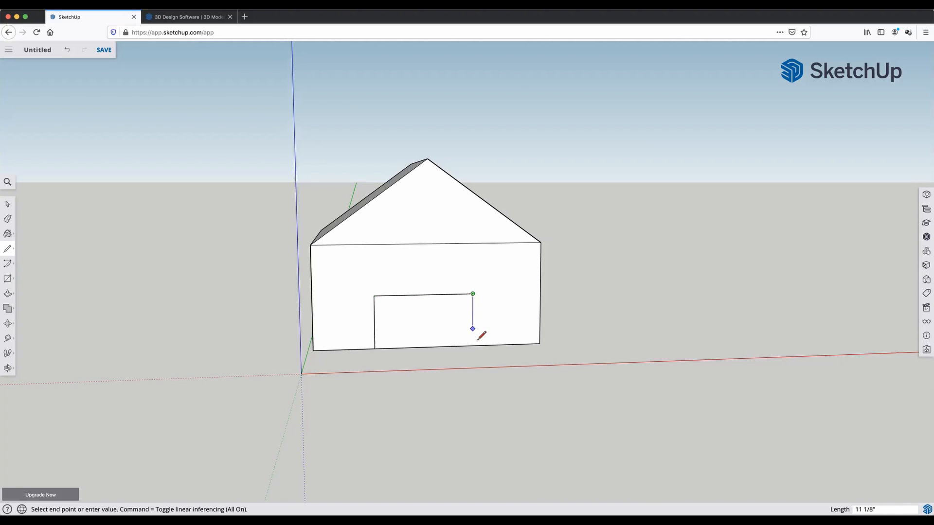
click(473, 345)
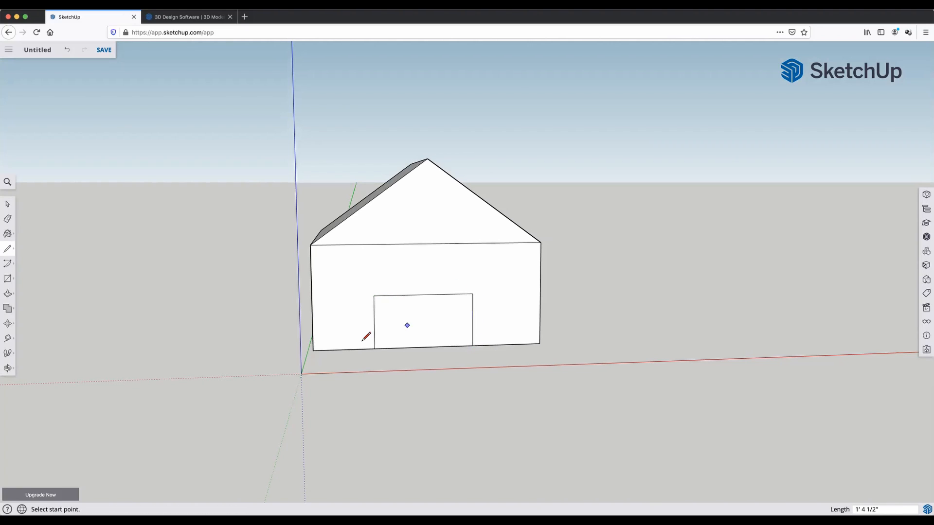
Try to draw a short vertical line up from the front wall's bottom edge beside the door outline, and undo it.
middle_drag(443, 336, 334, 316)
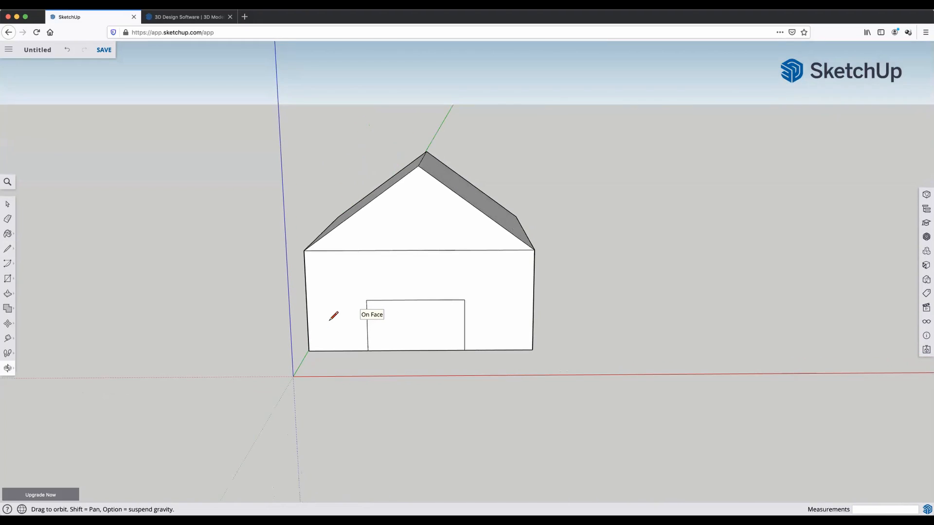
mouse_move(521, 405)
middle_down()
mouse_move(438, 396)
mouse_move(365, 320)
middle_up()
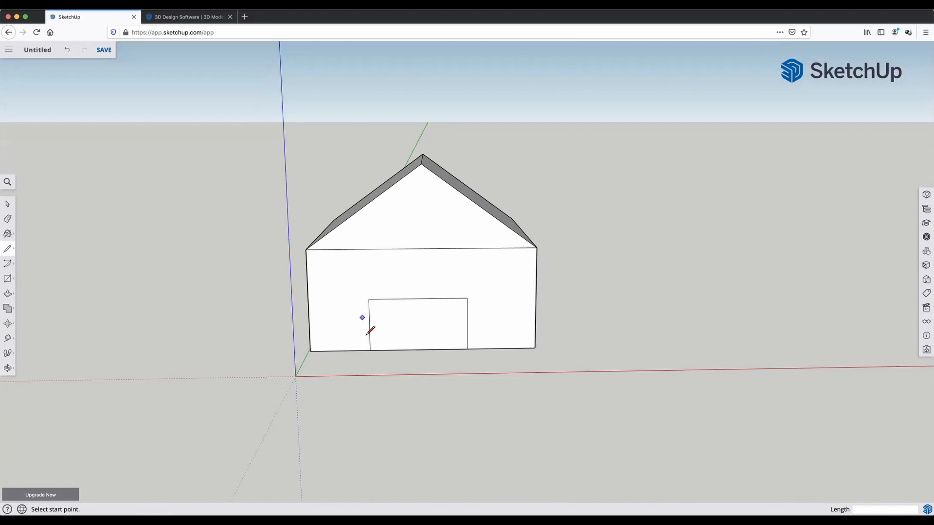
click(347, 350)
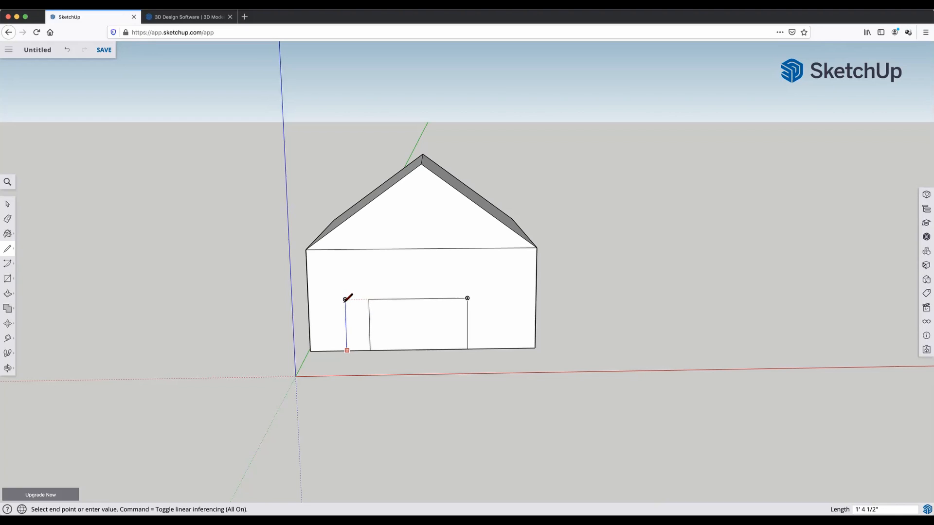
click(346, 336)
key(Escape)
key(super+z)
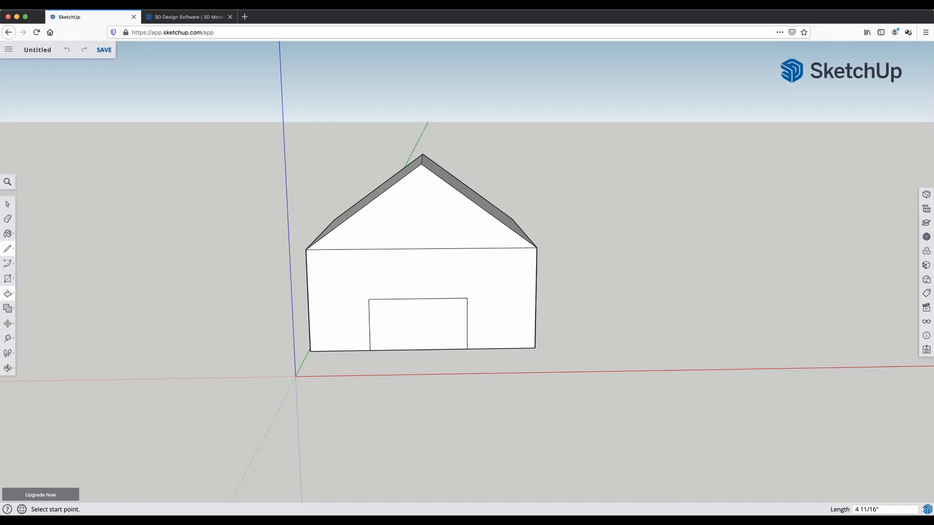
Split the door with a vertical line at its midpoint and draw a rectangular window about 10 9/16" by 7 7/8" left of it.
click(419, 299)
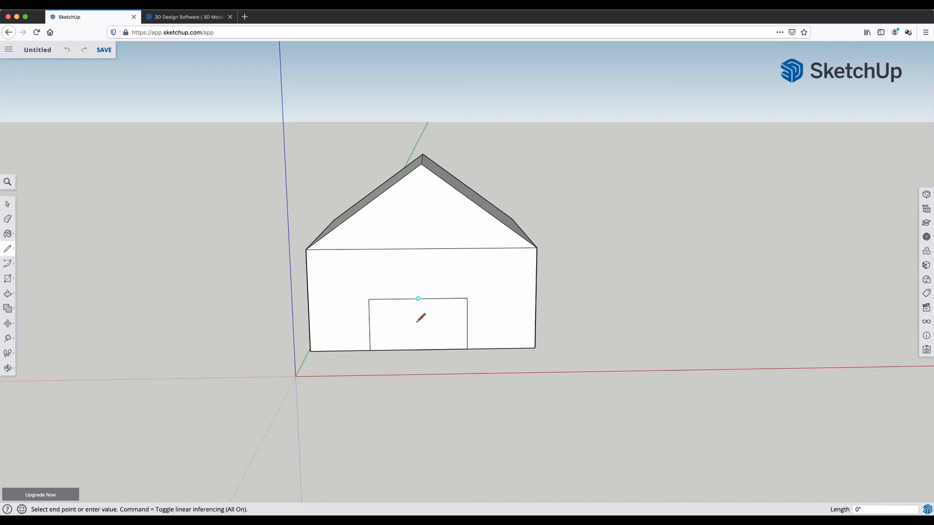
click(419, 349)
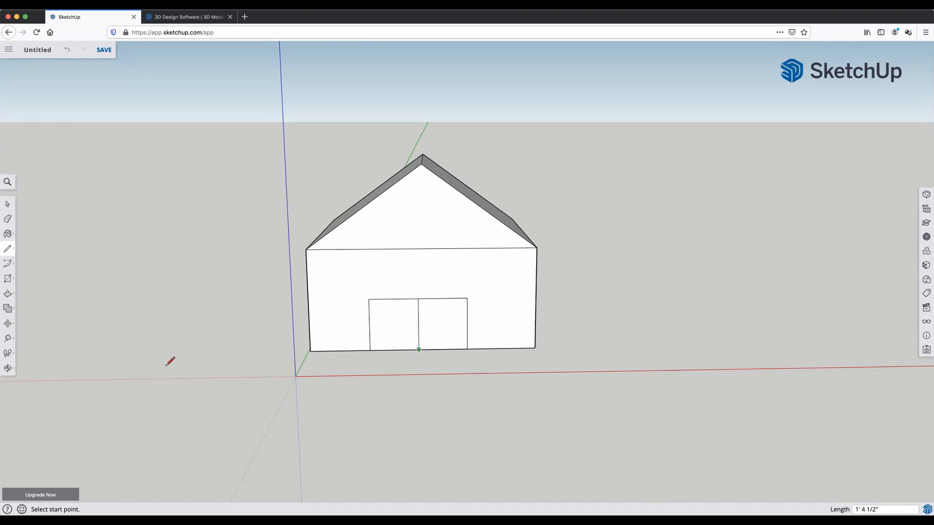
click(7, 278)
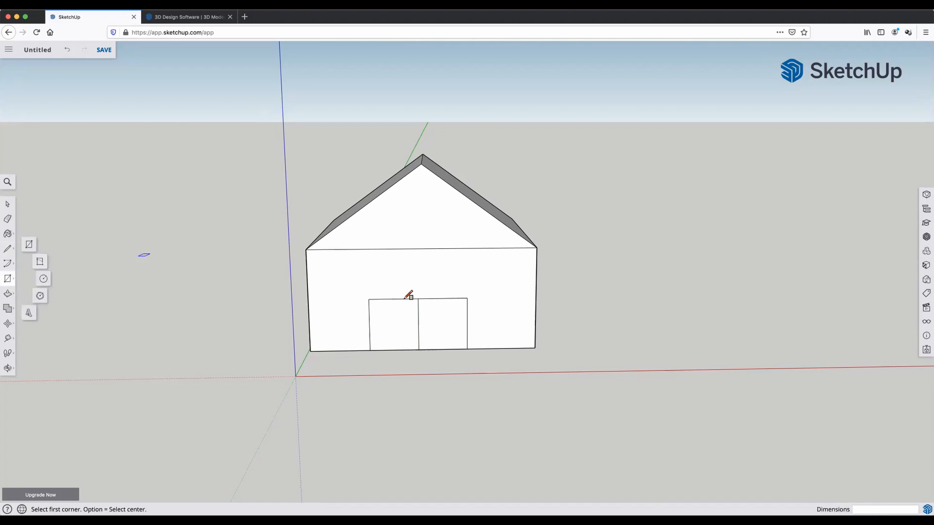
click(325, 279)
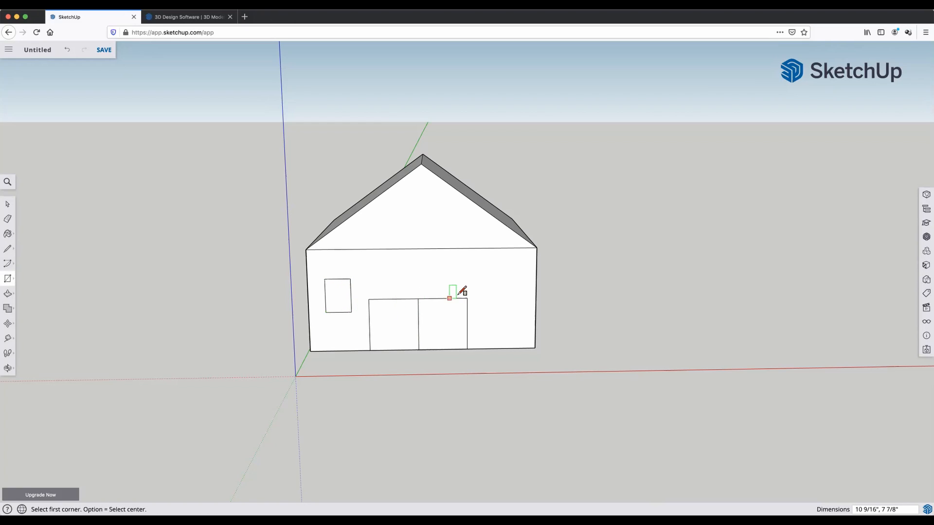
Draw a second rectangular window on the front wall, to the right of the door.
click(482, 281)
key(Escape)
click(480, 279)
key(Escape)
click(486, 316)
click(516, 277)
Try erasing the eave line and the door's top and middle lines from the front face, and undo the erasures.
middle_drag(351, 314, 46, 246)
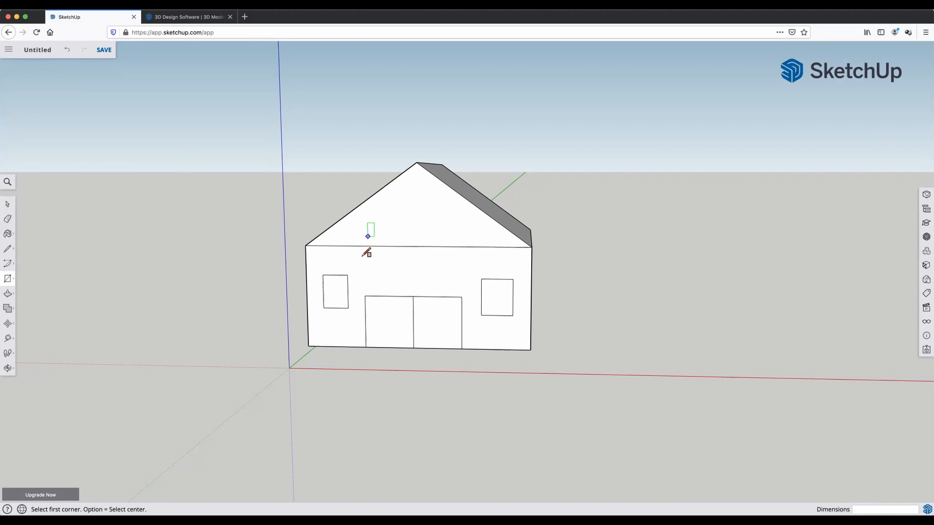
click(8, 220)
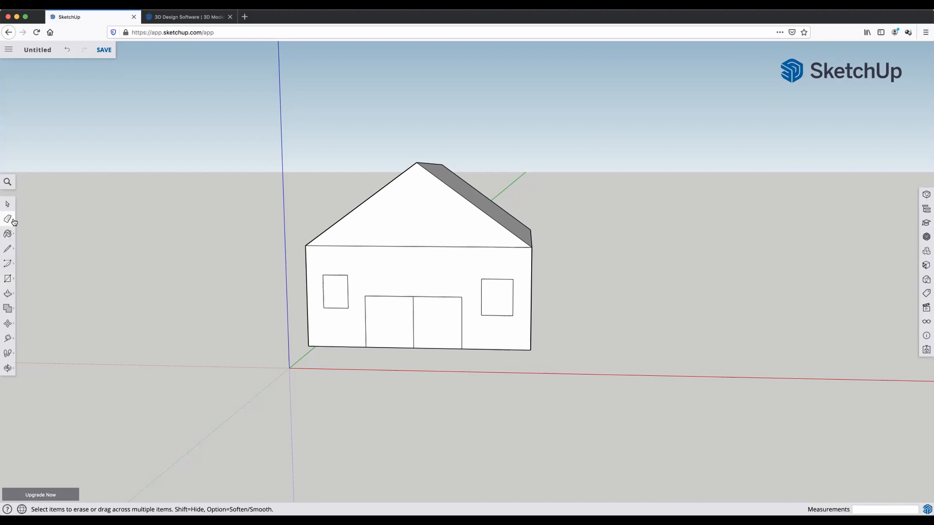
click(378, 246)
click(379, 296)
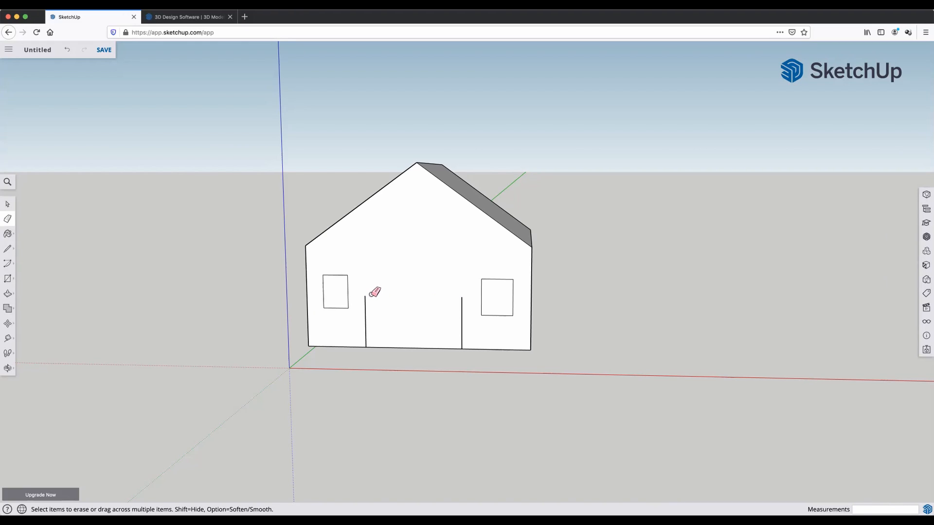
key(super+z)
key(super+z)
key(super+z)
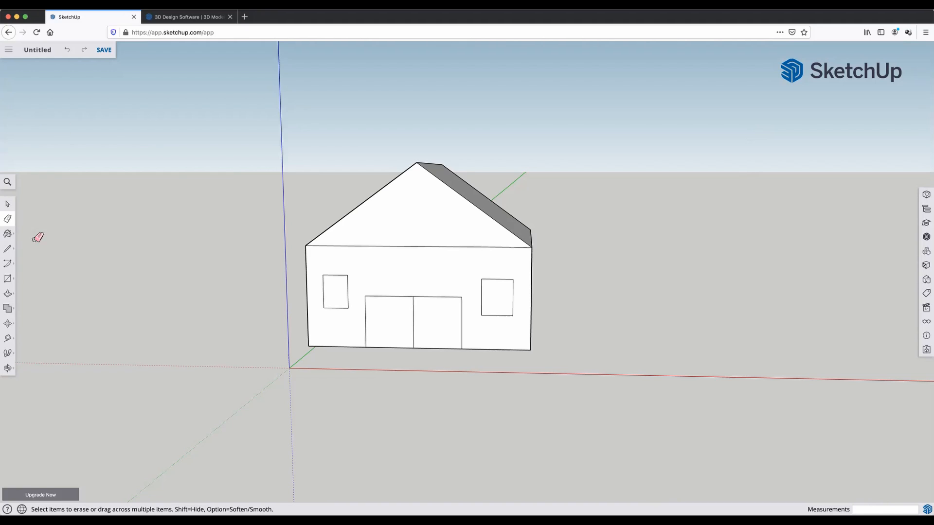
Select the entire house with all its connected faces and edges and move it well away from the origin.
click(8, 205)
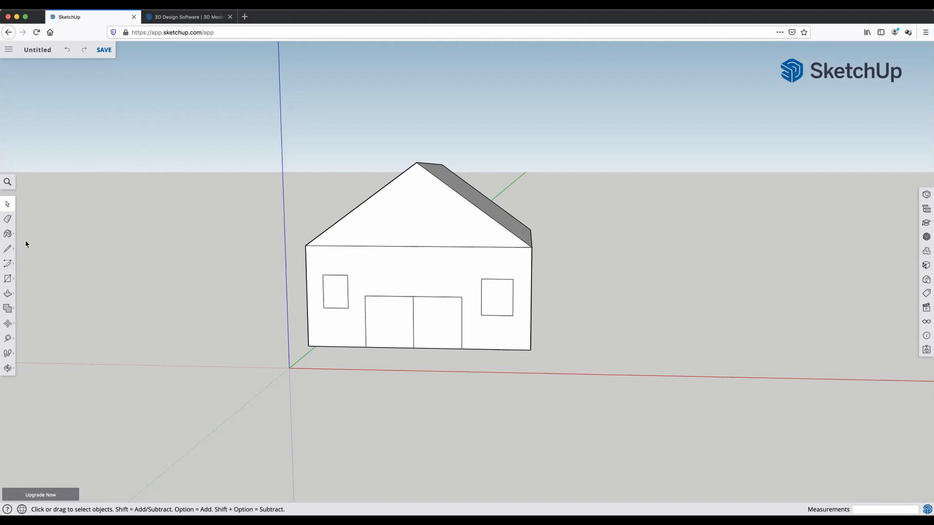
click(8, 281)
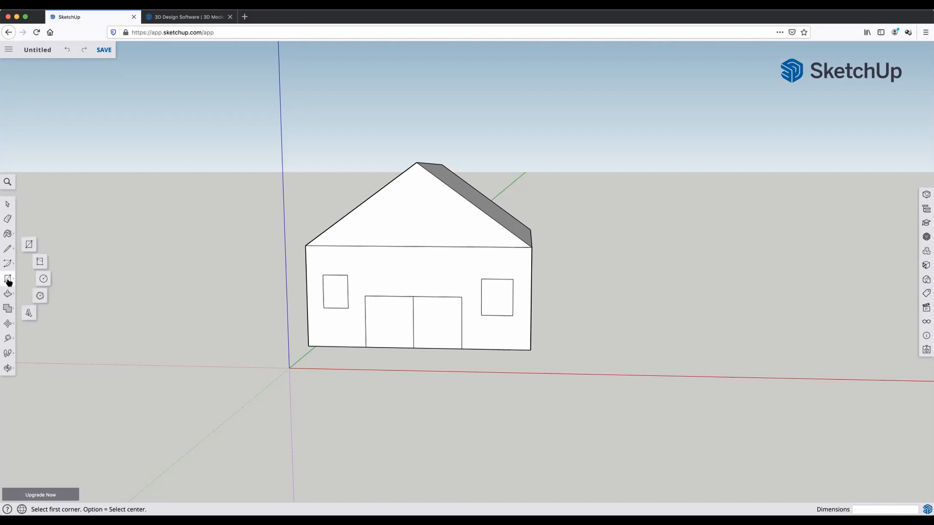
click(7, 206)
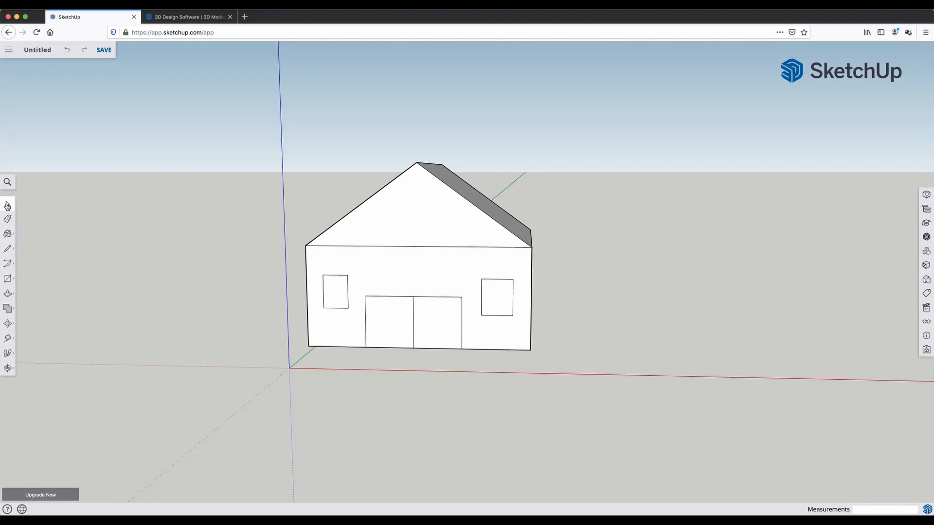
triple_click(408, 219)
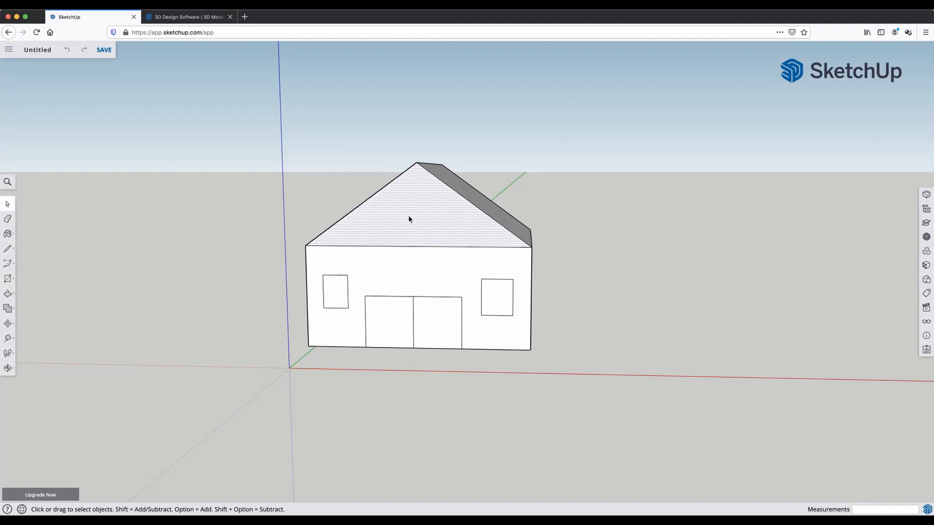
click(9, 323)
click(501, 346)
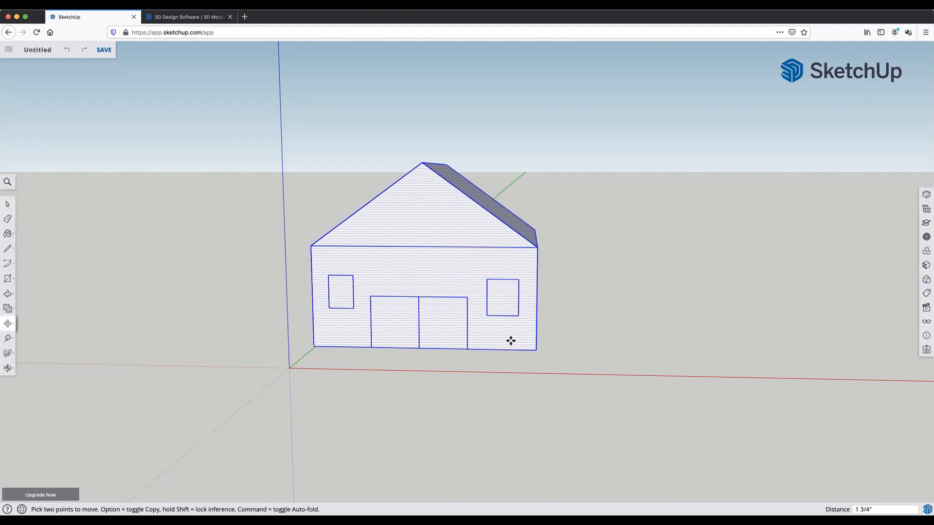
click(838, 295)
Create the 3D text "RPL" in the Oswald font and place it on the ground between the origin and the house.
middle_drag(484, 321, 472, 394)
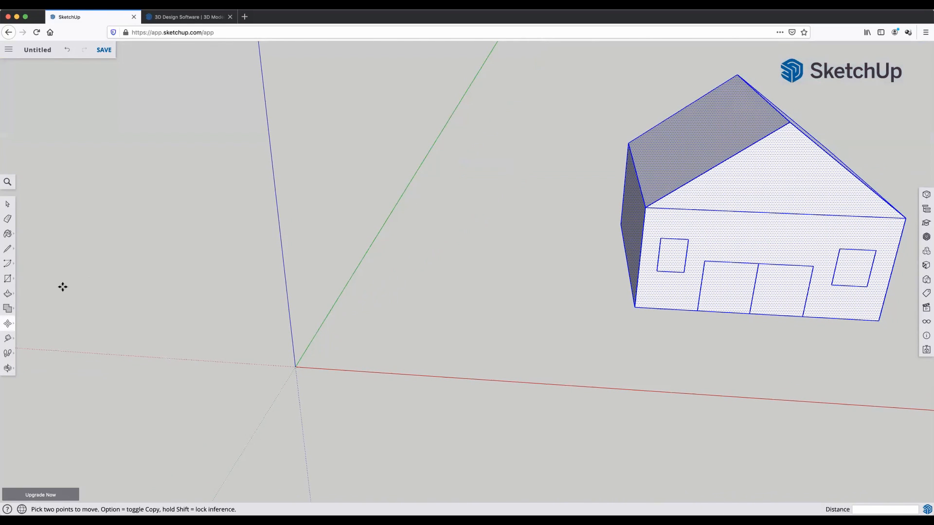
click(8, 279)
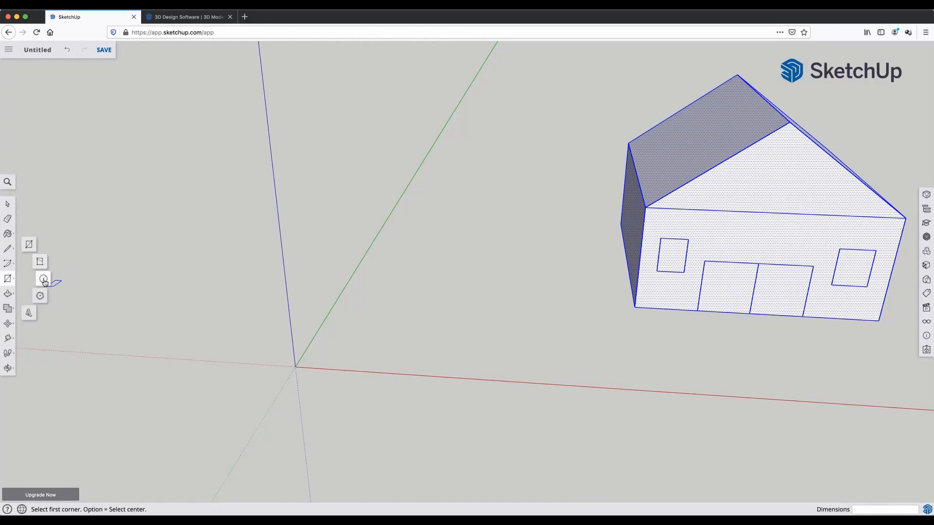
click(29, 315)
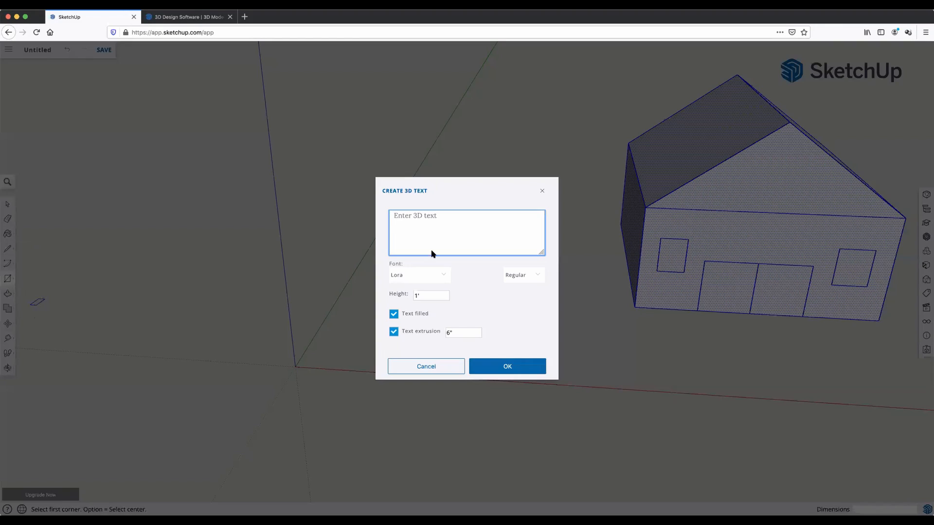
text(RPL)
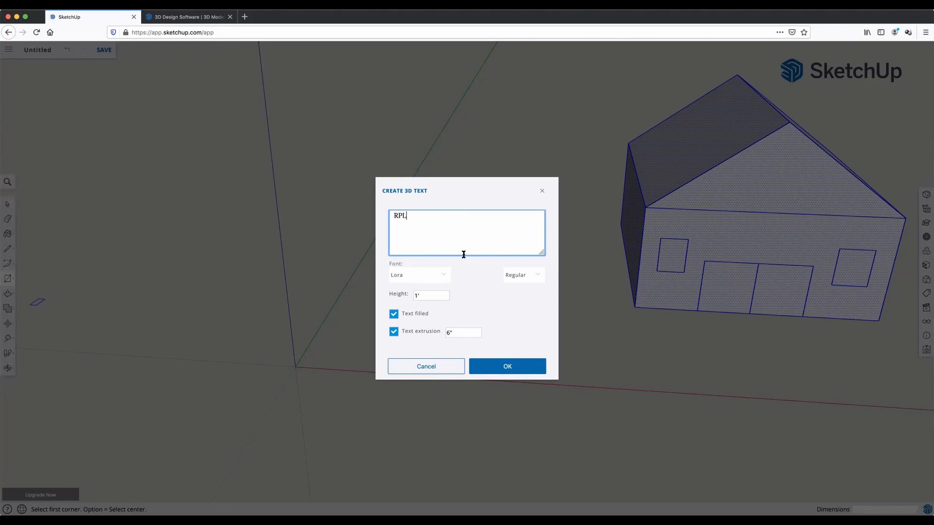
click(443, 276)
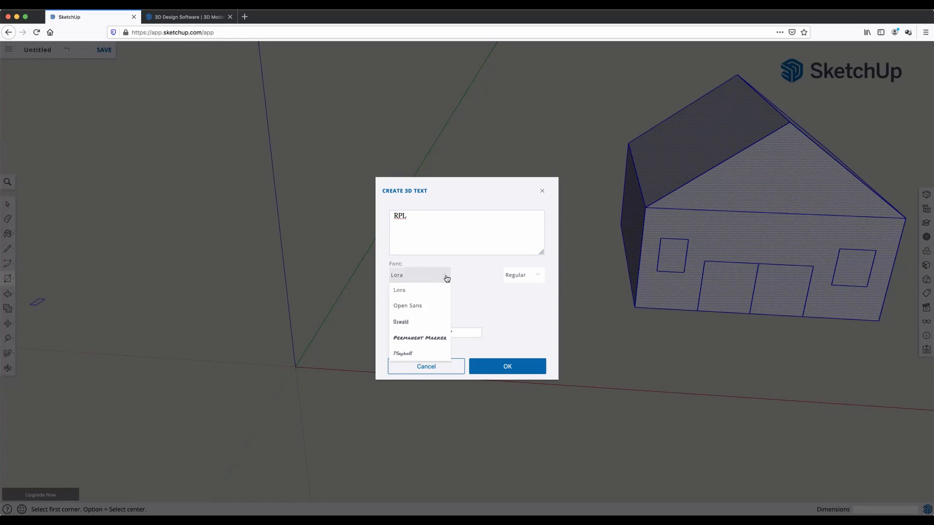
click(412, 324)
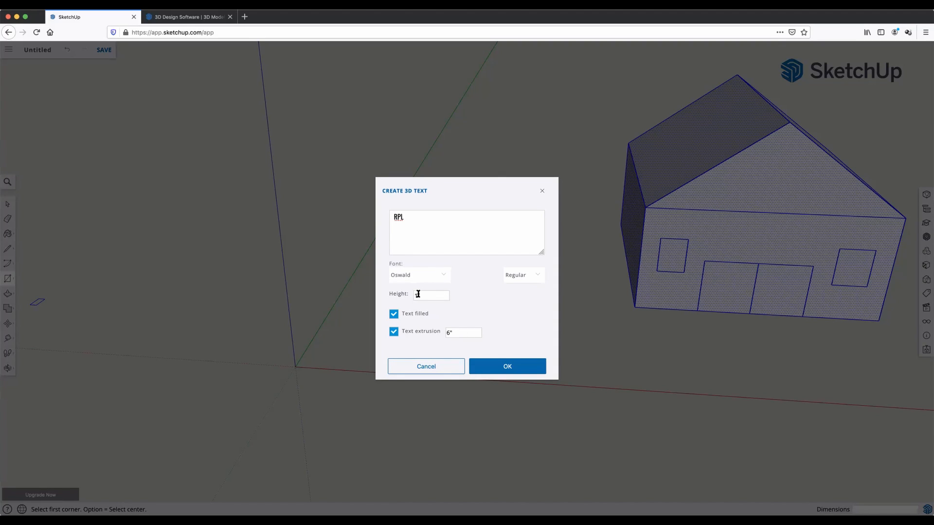
click(501, 375)
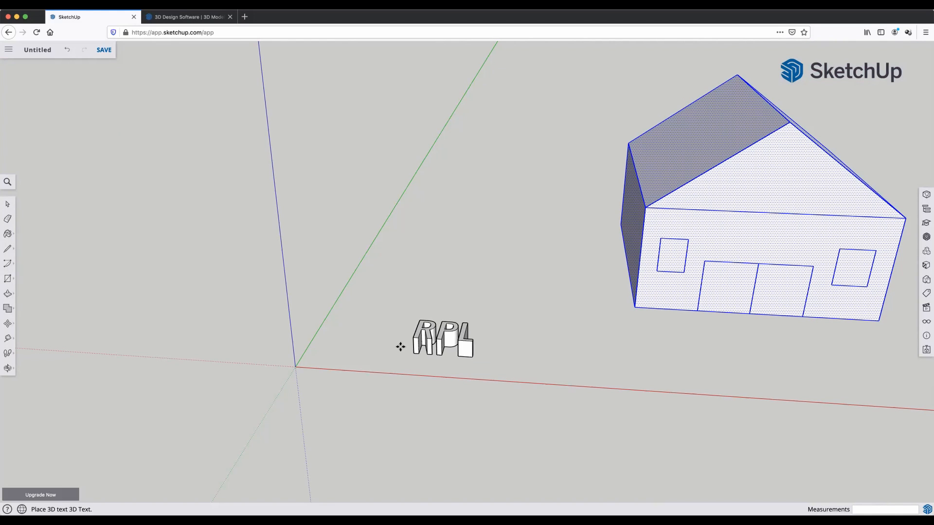
click(398, 344)
Move the RPL text across the ground, closer to the red axis.
middle_drag(481, 402, 489, 406)
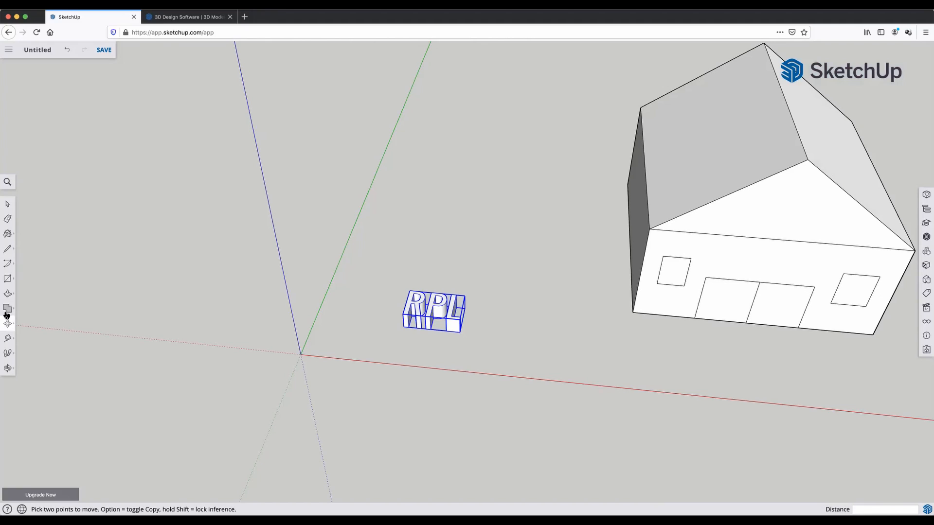
click(432, 307)
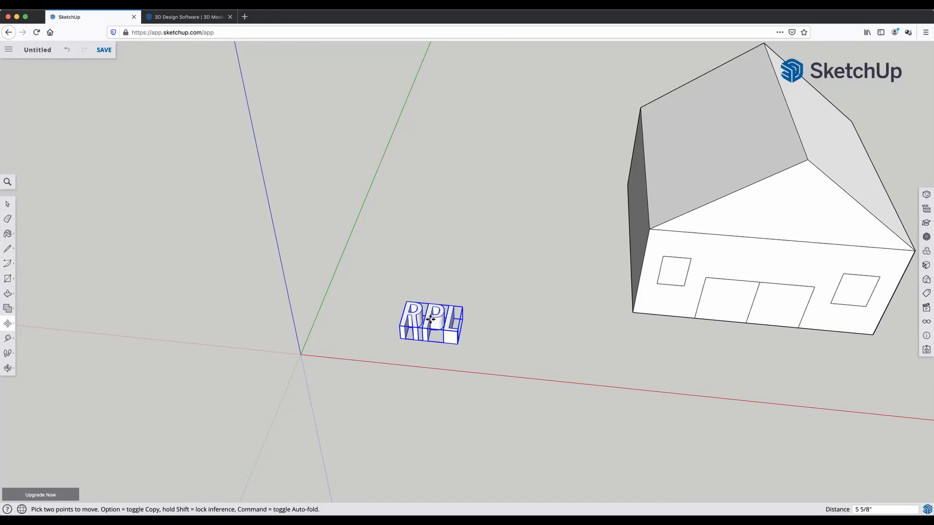
click(417, 336)
middle_drag(417, 337, 504, 321)
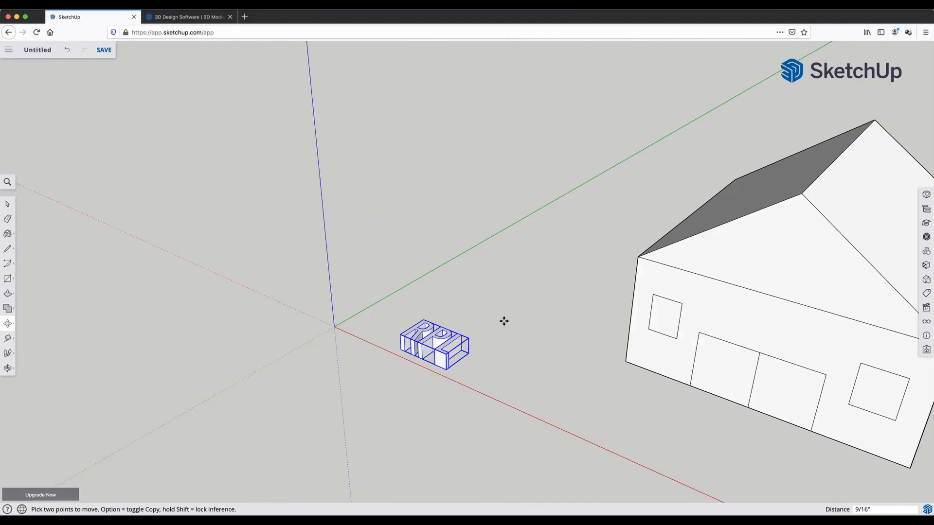
Rotate the RPL text 90° about the midpoint of its end beside the letter L so that it stands upright.
middle_drag(481, 342, 442, 340)
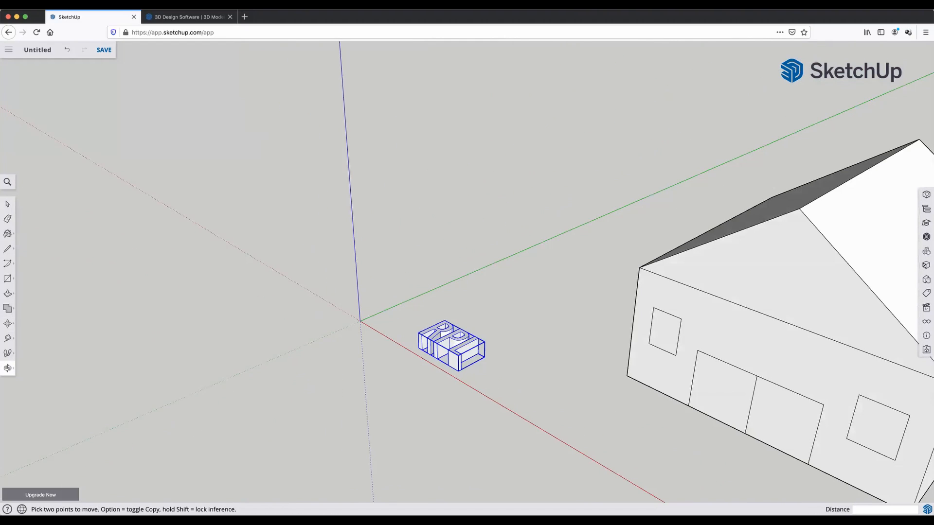
mouse_move(10, 326)
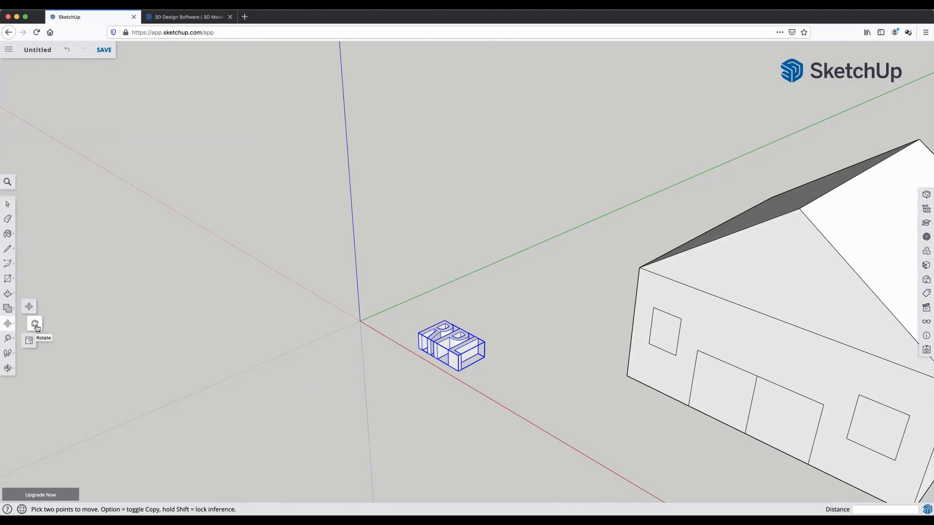
click(35, 325)
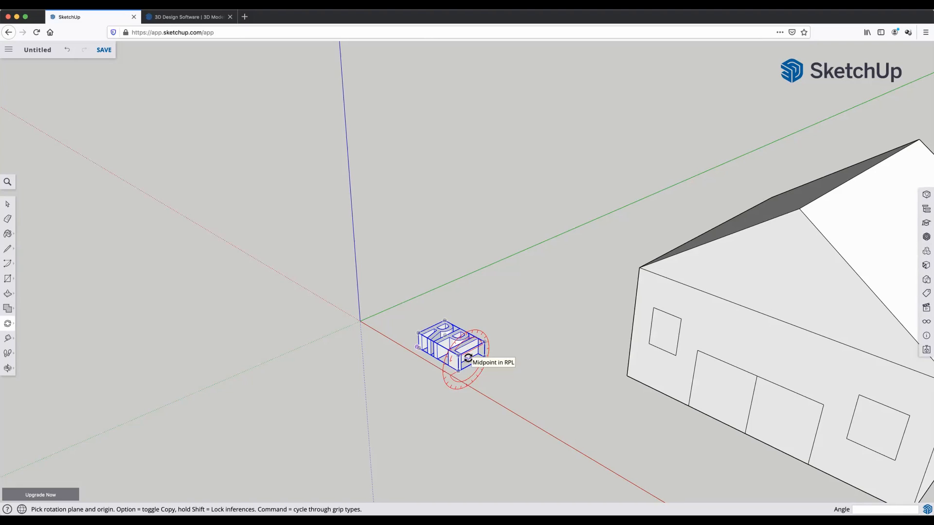
click(468, 359)
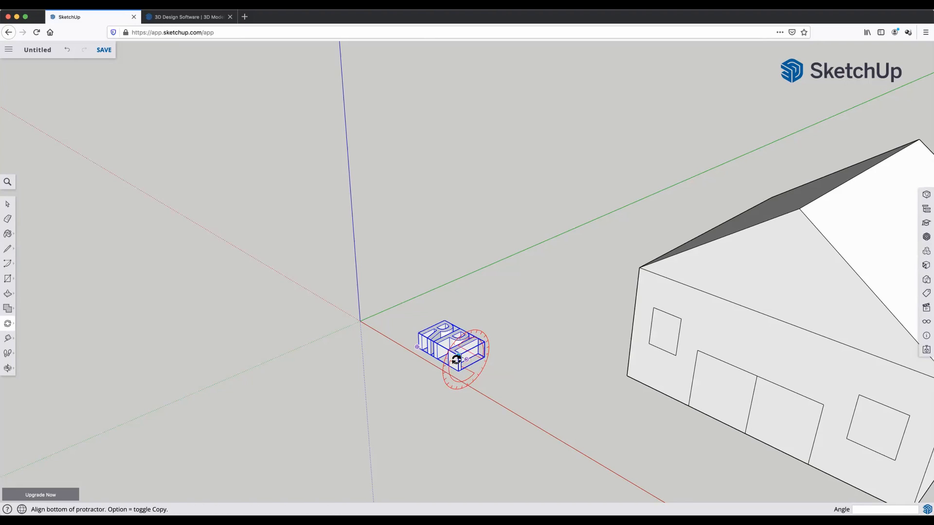
click(372, 400)
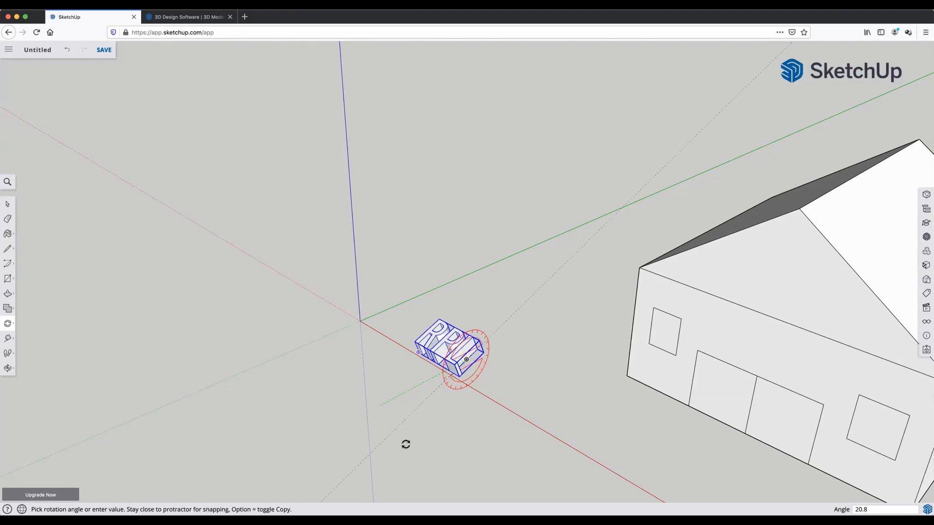
click(467, 446)
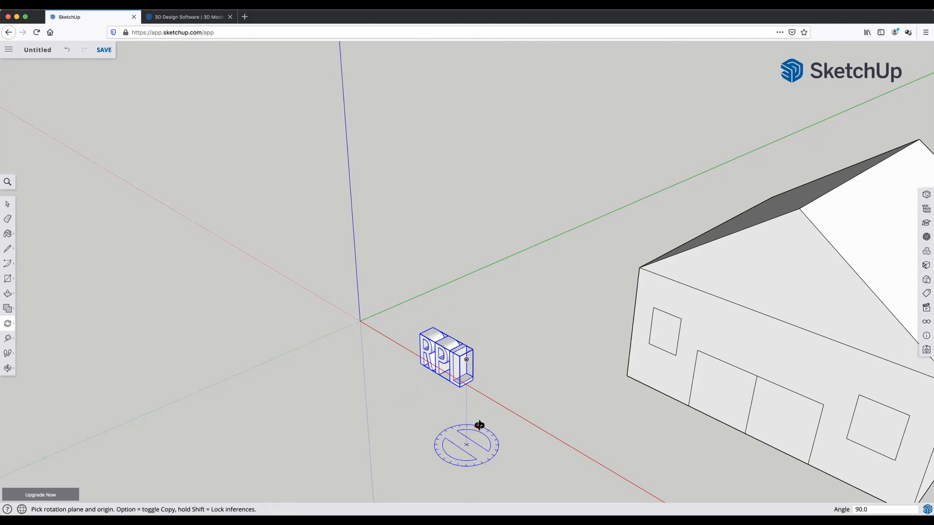
Scale the RPL text to make it thinner front to back and wider along the red axis.
middle_drag(462, 444, 563, 369)
click(7, 326)
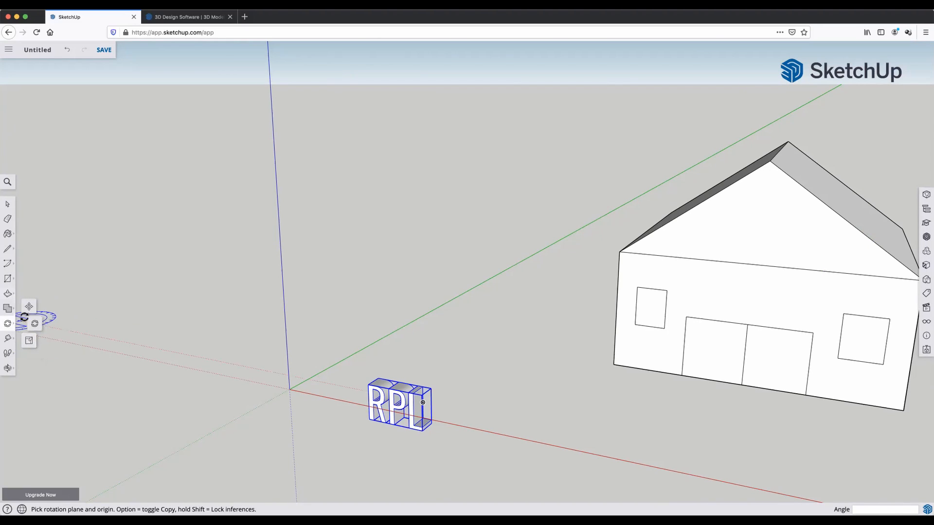
click(29, 342)
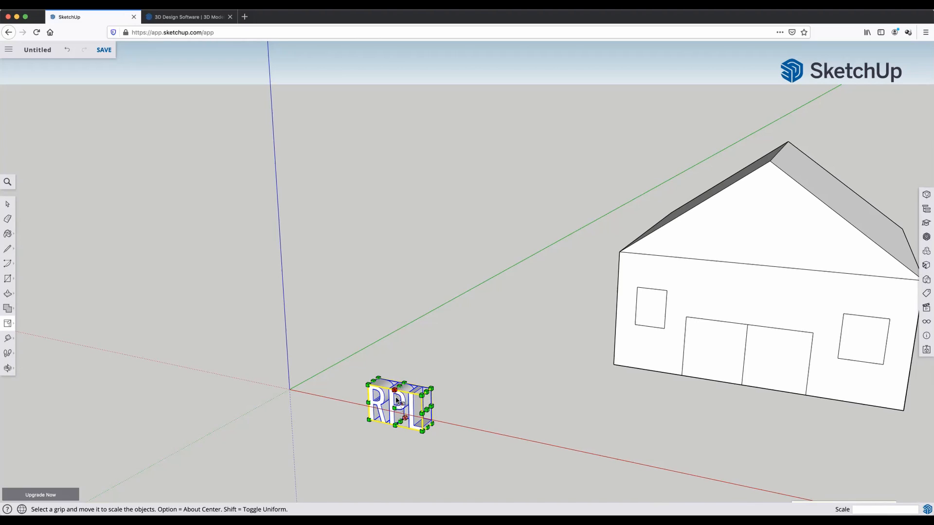
drag(395, 407, 403, 406)
middle_drag(455, 410, 414, 422)
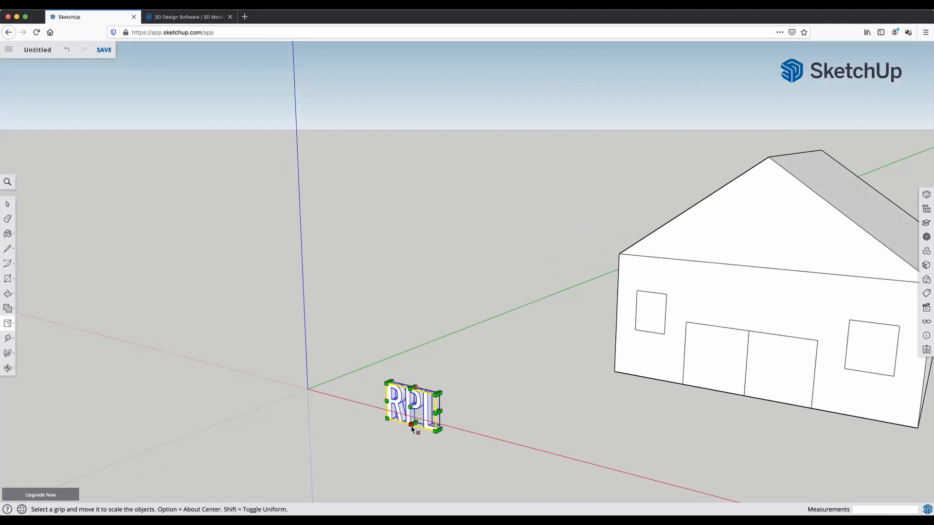
drag(412, 428, 455, 378)
middle_drag(457, 390, 439, 339)
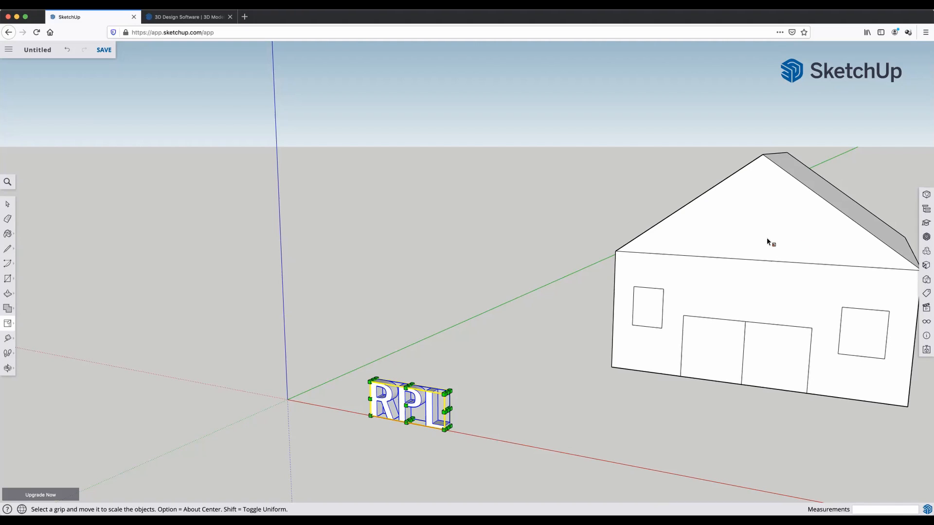
Select the entire house with all connected faces and edges and scale it down uniformly from a top corner.
key(space)
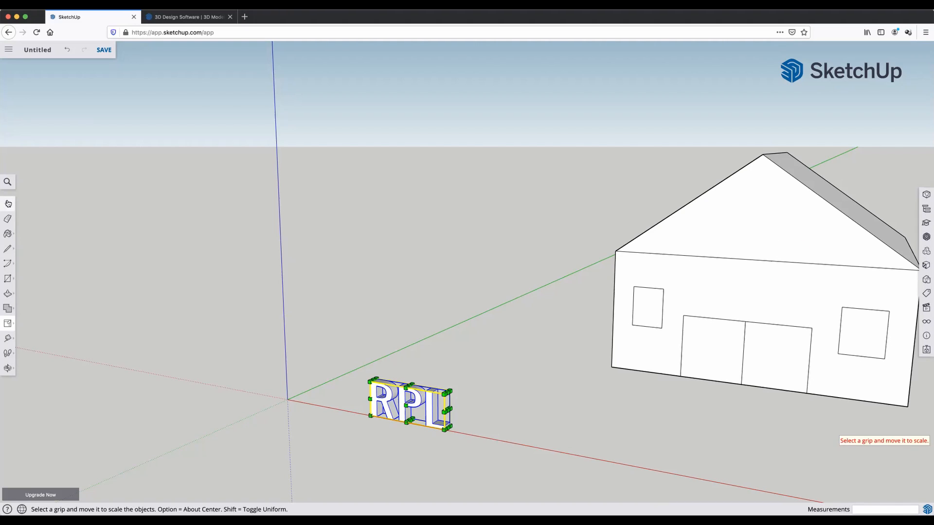
triple_click(722, 227)
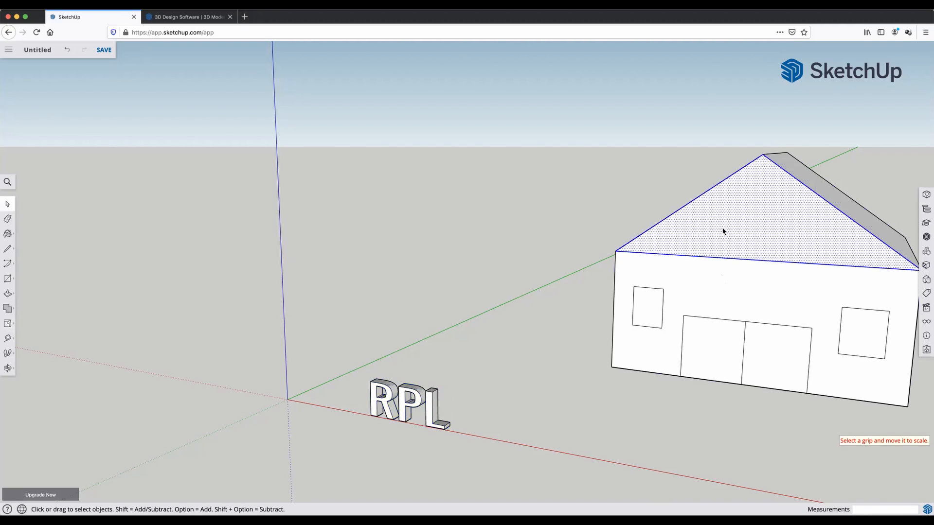
click(7, 323)
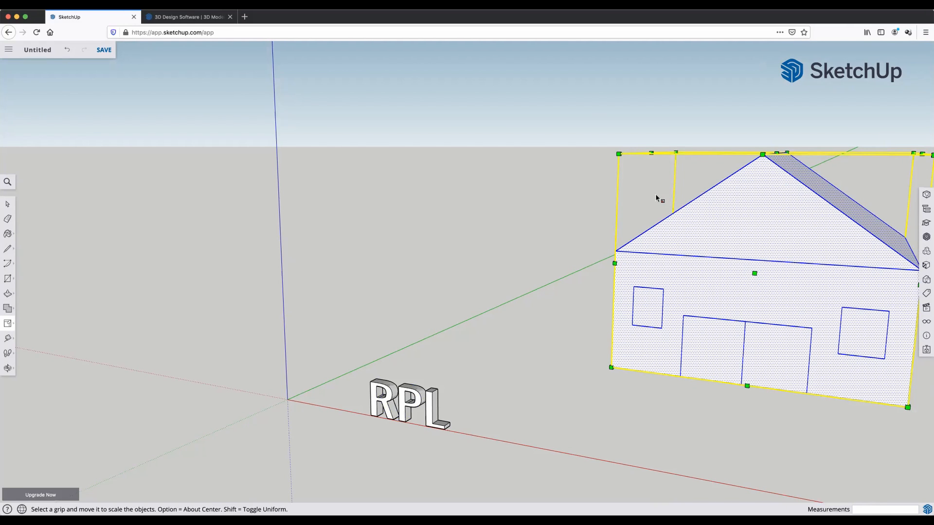
middle_drag(656, 190, 404, 189)
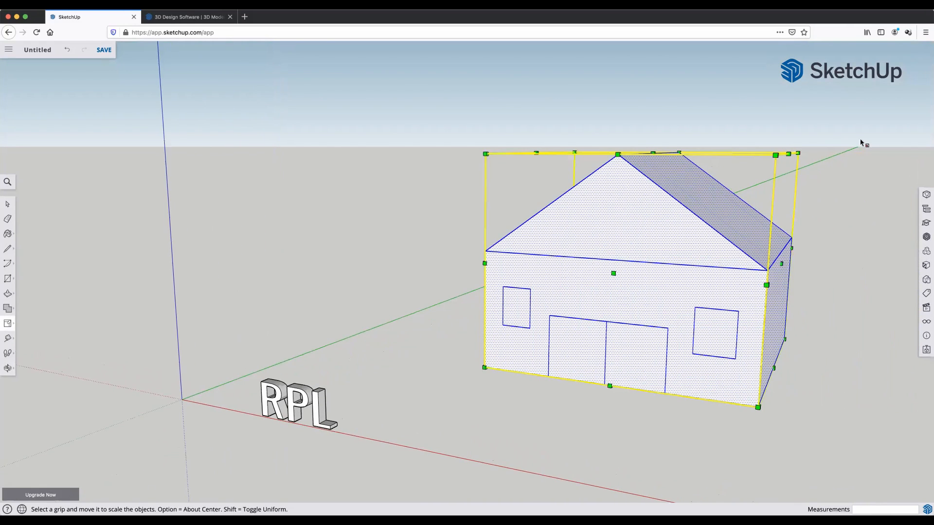
drag(775, 156, 702, 229)
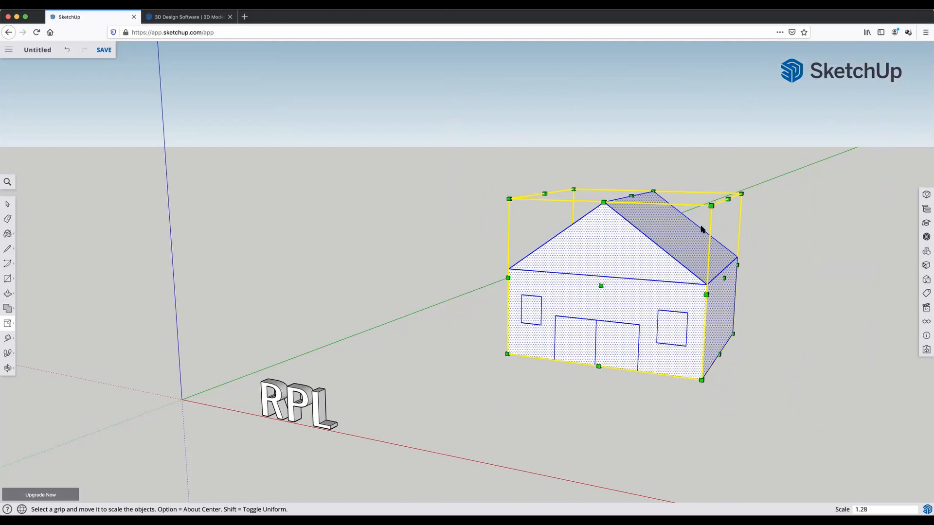
Stretch the house forward along the green axis by a factor of about 1.65 and narrow its width along the red axis.
drag(602, 289, 552, 316)
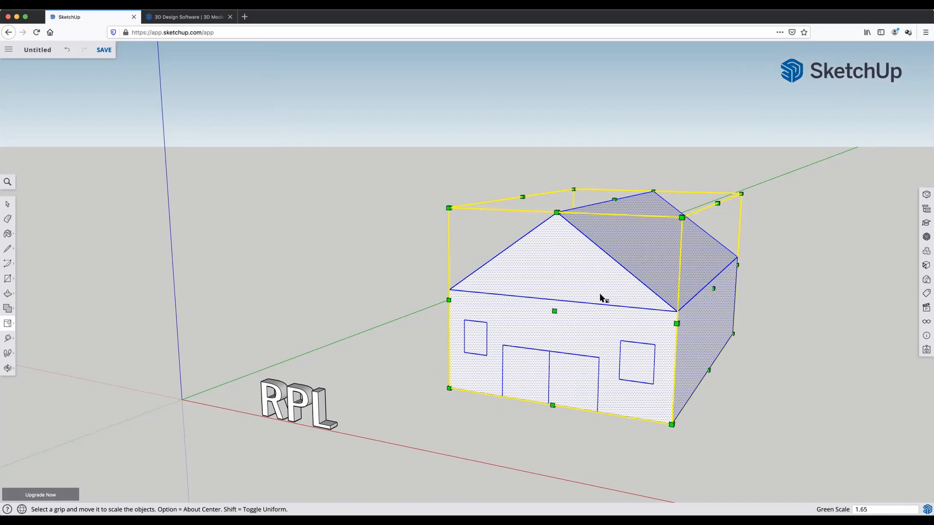
drag(714, 289, 667, 298)
Try the Outer Shell solid operation on the selected house, accepting that non-solid objects are deselected.
middle_drag(417, 357, 479, 246)
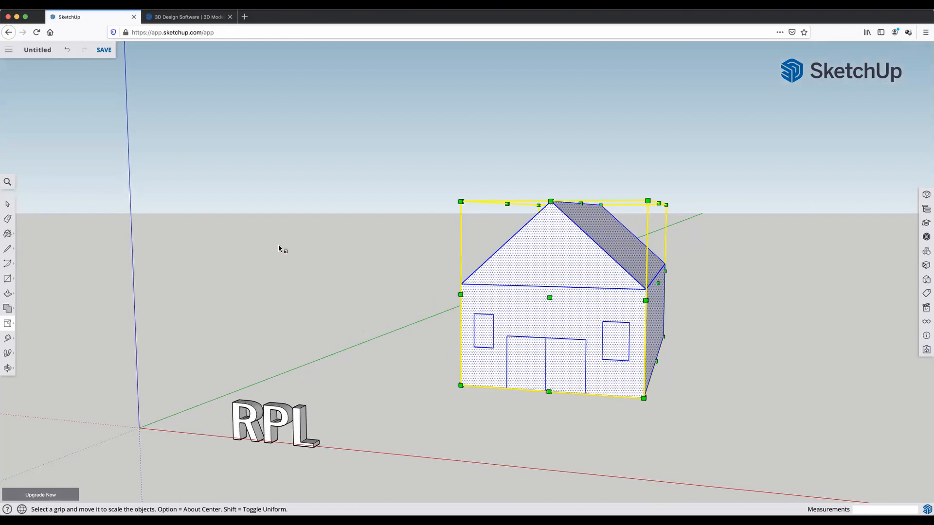
click(7, 308)
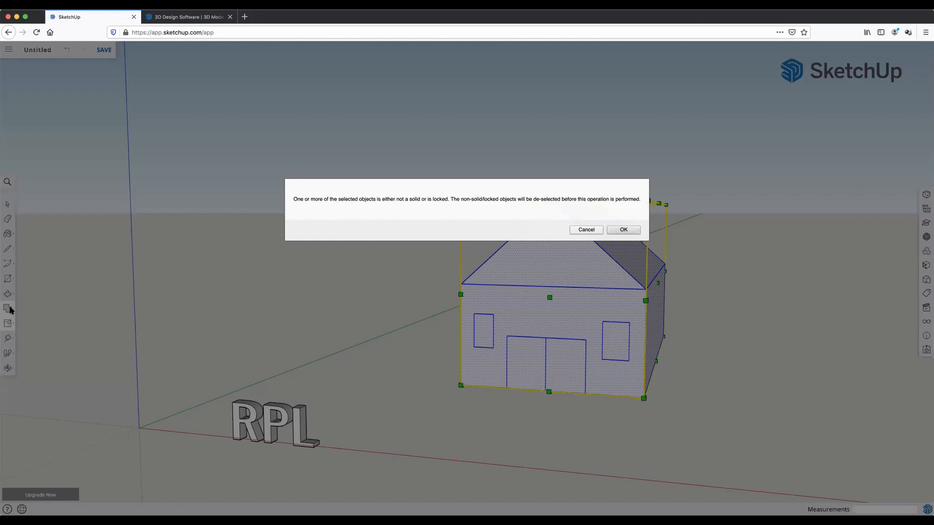
click(620, 229)
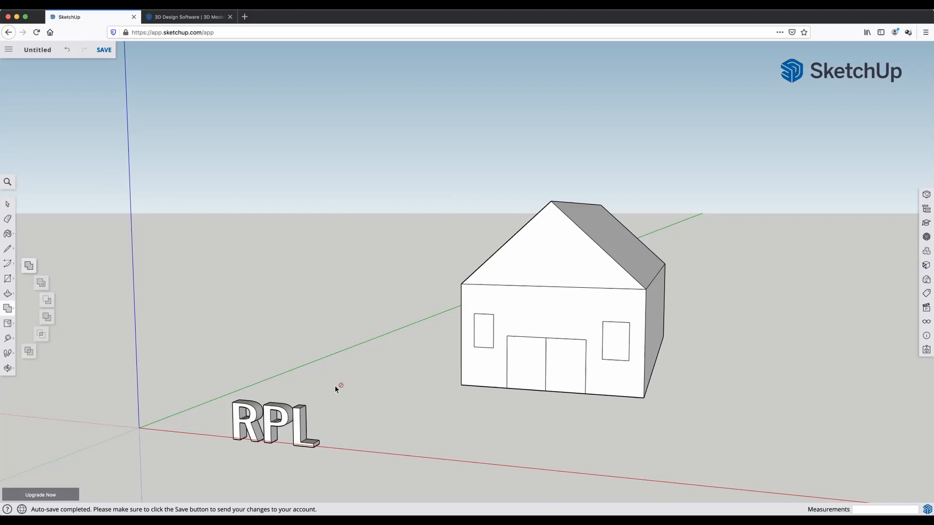
Draw a circle on the ground centred on the origin with a radius of about 1' 11/16".
click(8, 280)
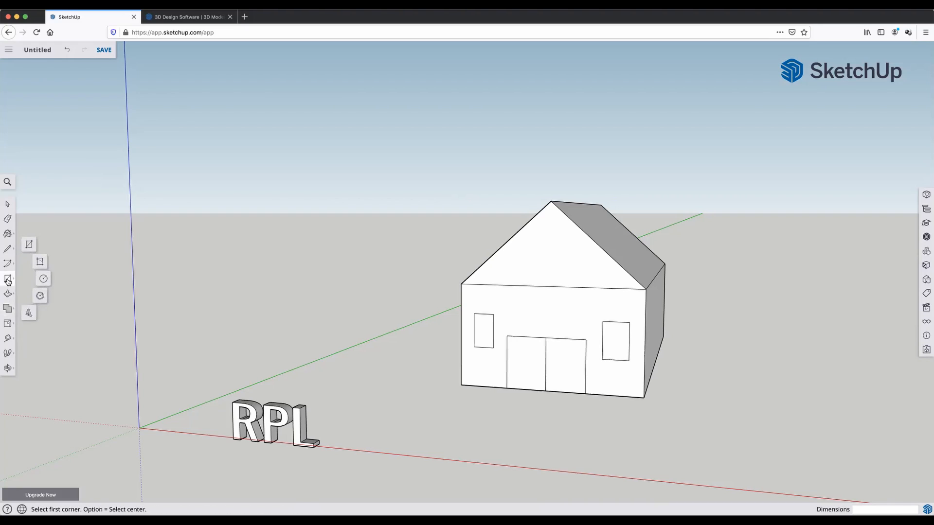
click(44, 278)
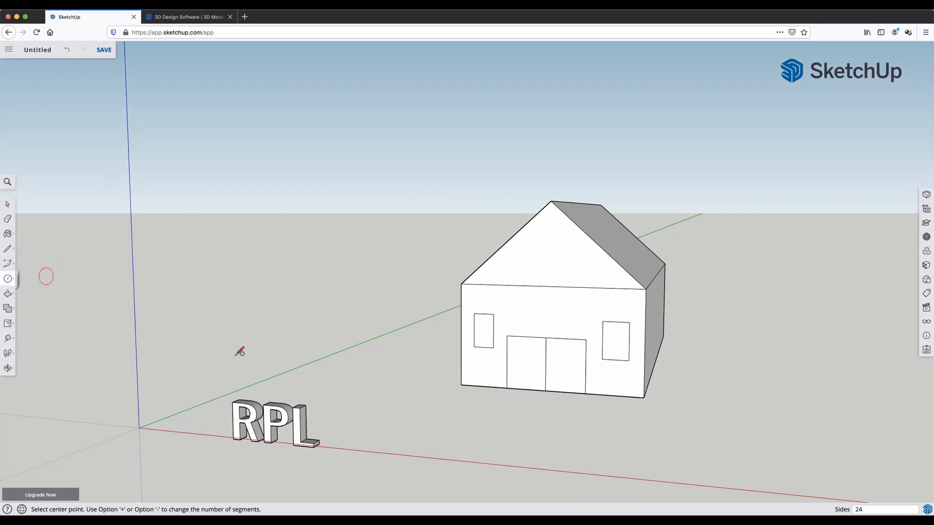
click(140, 427)
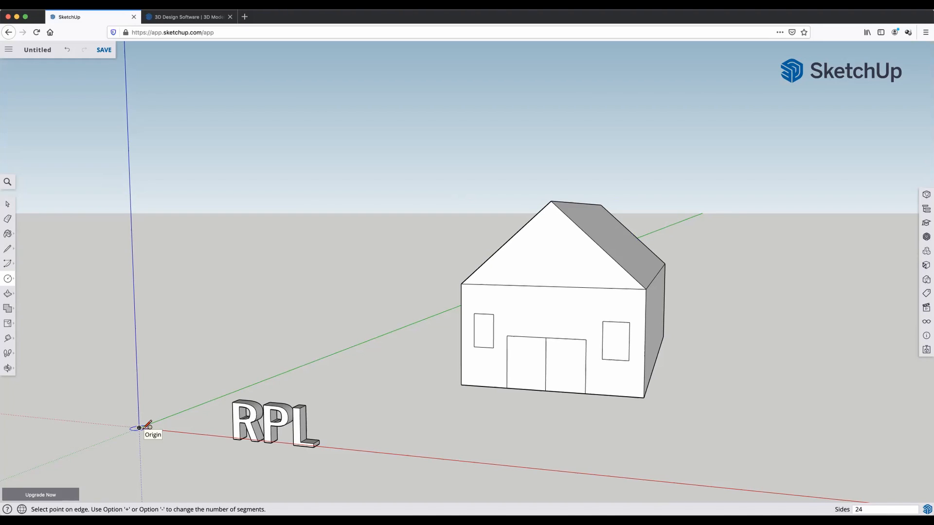
click(177, 432)
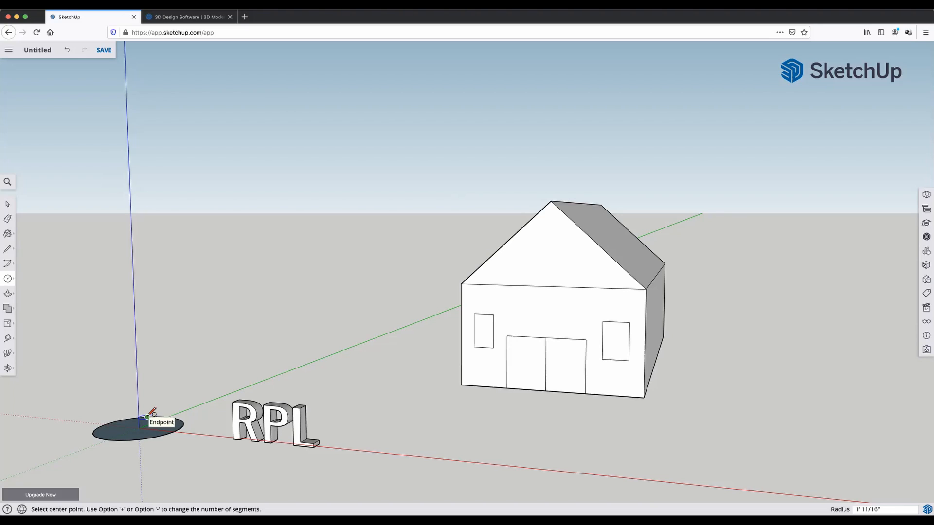
Extrude the circle at the origin upward by about 2' 10 1/16" into a cylinder.
key(p)
drag(147, 427, 135, 321)
middle_drag(157, 355, 302, 396)
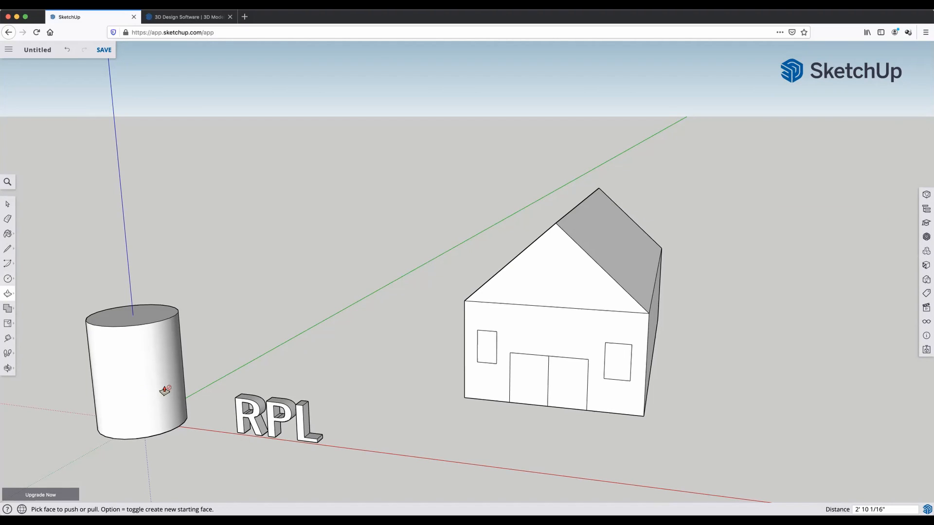
click(7, 205)
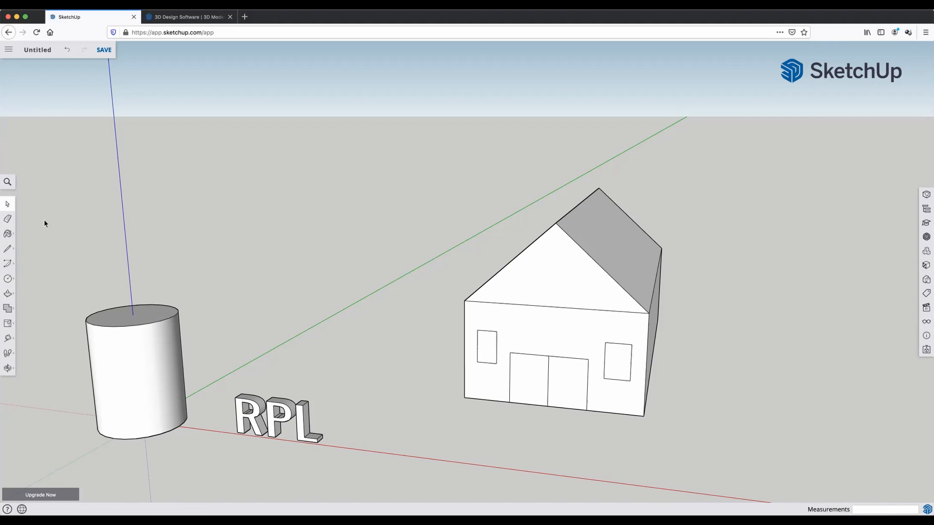
double_click(287, 426)
click(281, 419)
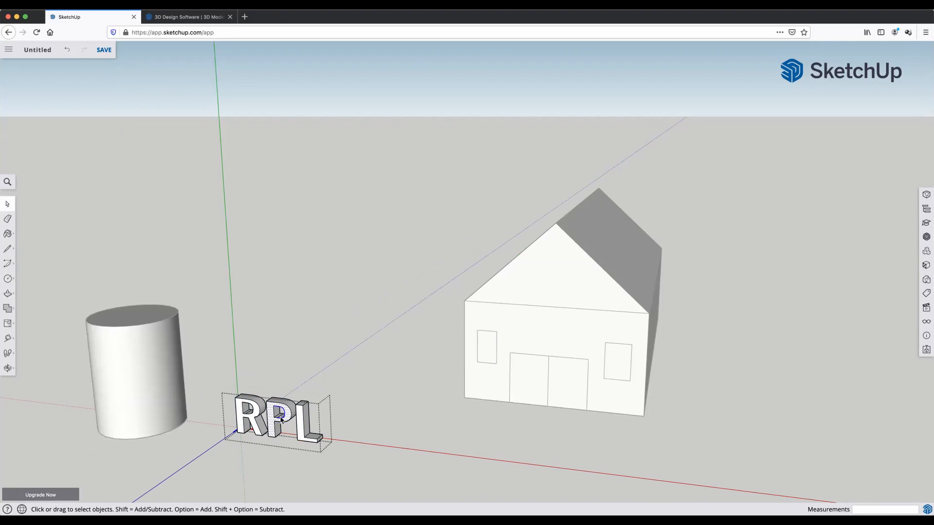
click(252, 424)
click(304, 347)
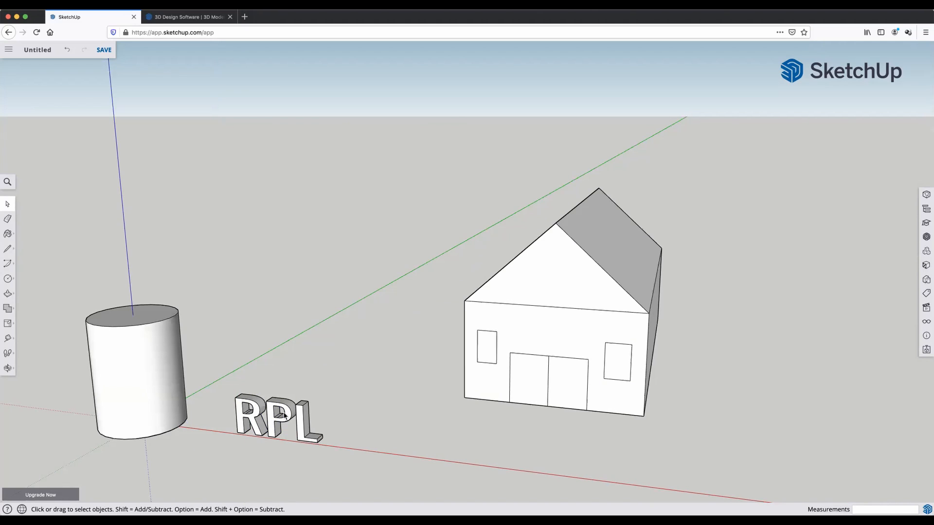
double_click(284, 416)
click(298, 376)
Move the RPL text away from the cylinder to the open ground beside the house.
click(283, 414)
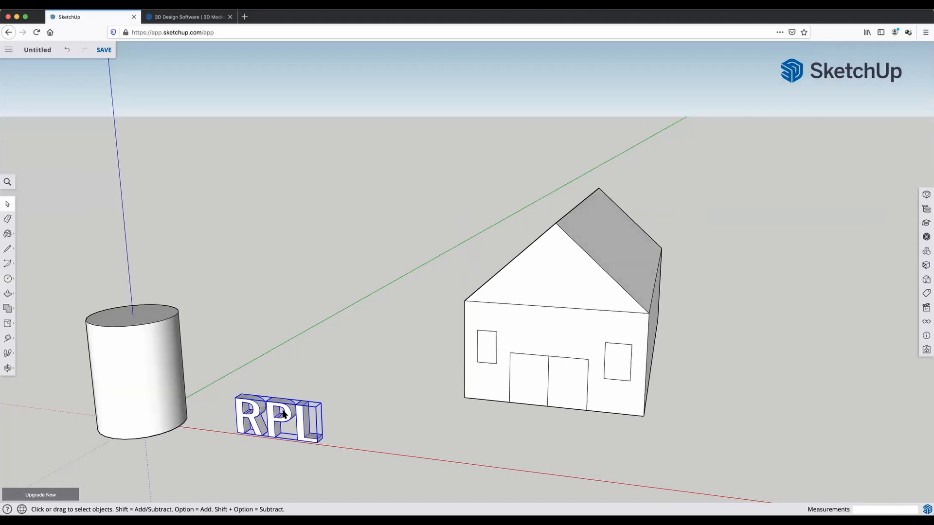
click(8, 309)
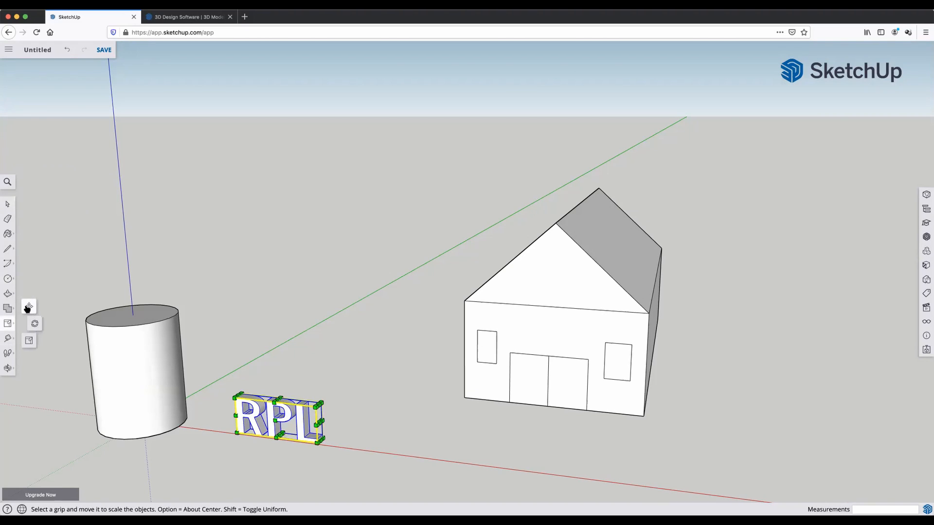
click(28, 307)
click(317, 441)
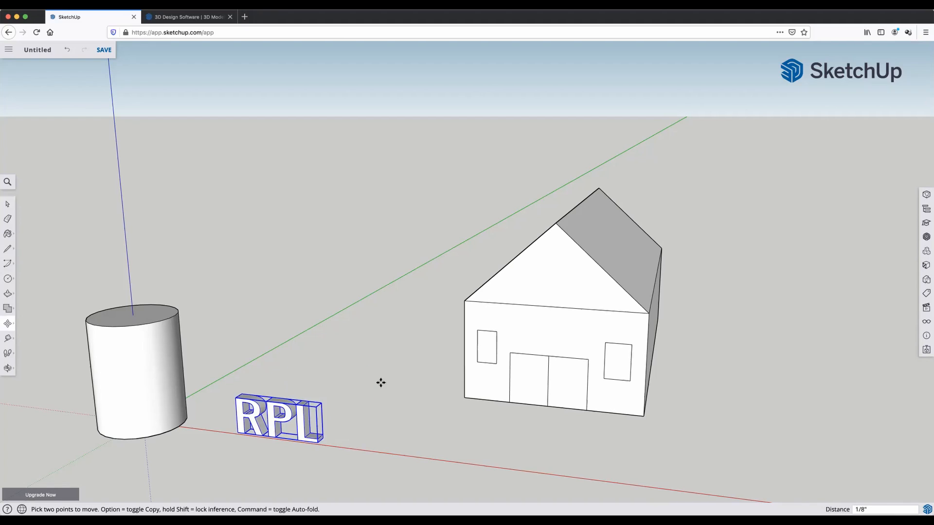
click(458, 317)
Move the whole cylinder about 19' 4 3/16" away from the origin to just behind the RPL text.
middle_drag(413, 381, 341, 390)
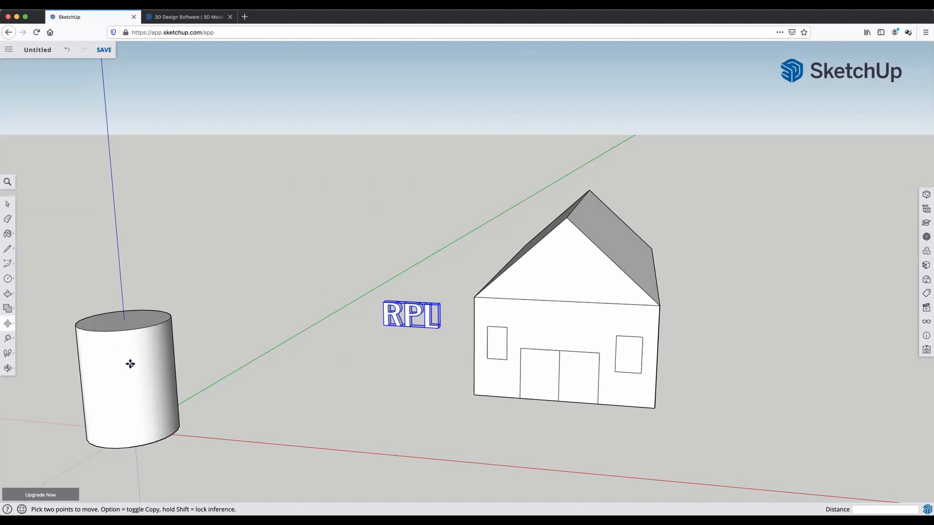
key(space)
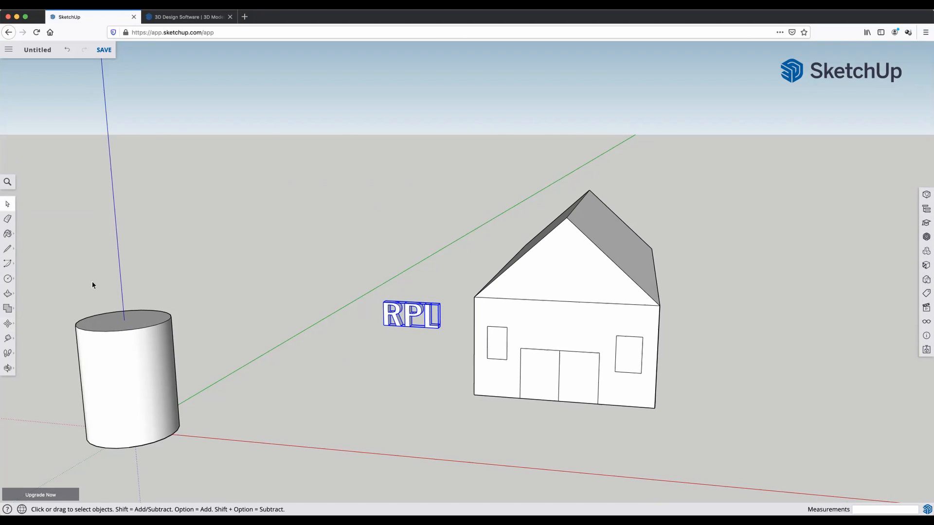
triple_click(122, 378)
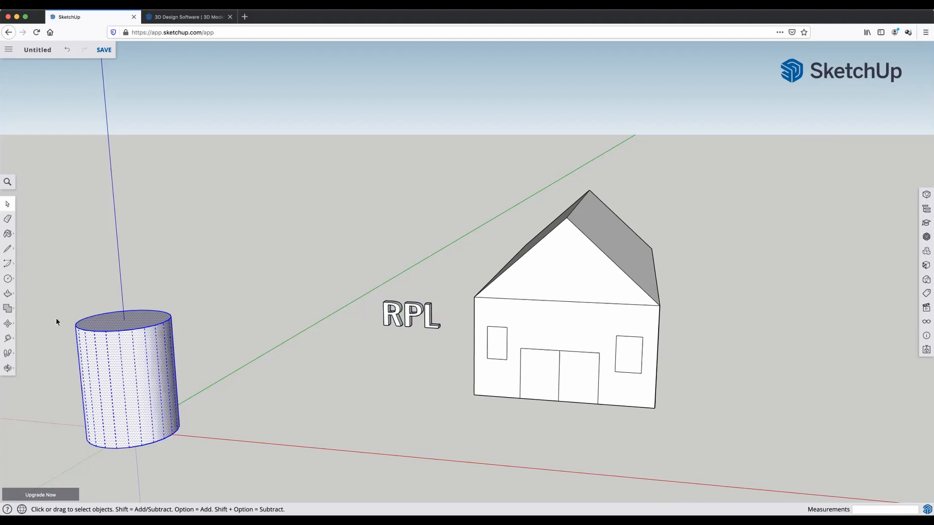
click(8, 324)
click(30, 310)
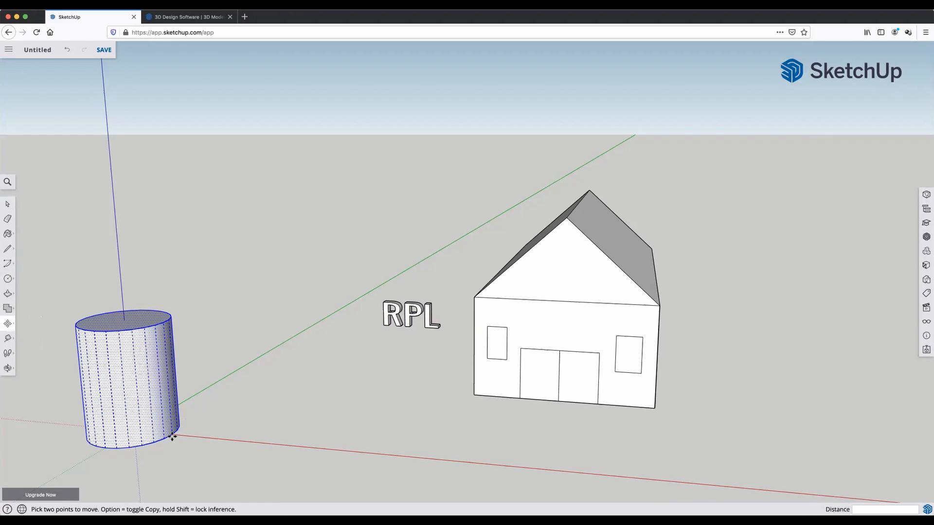
click(157, 439)
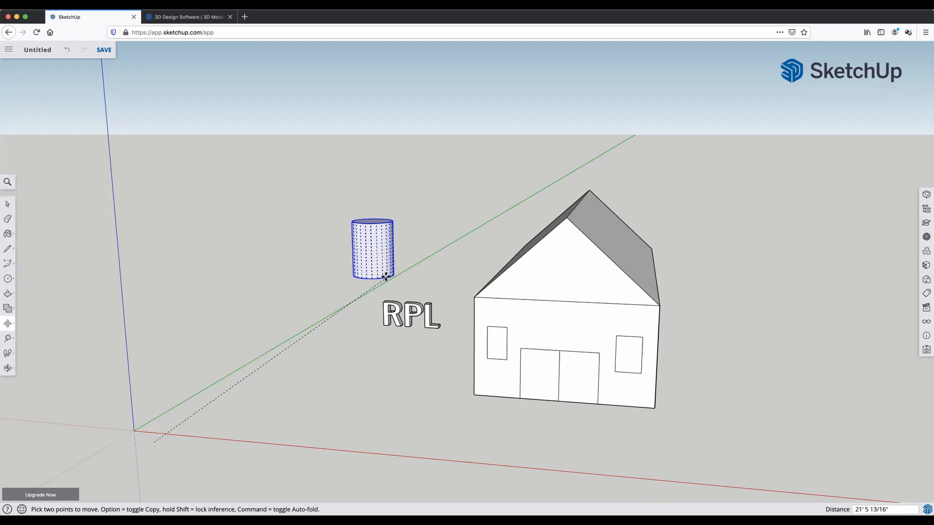
click(409, 284)
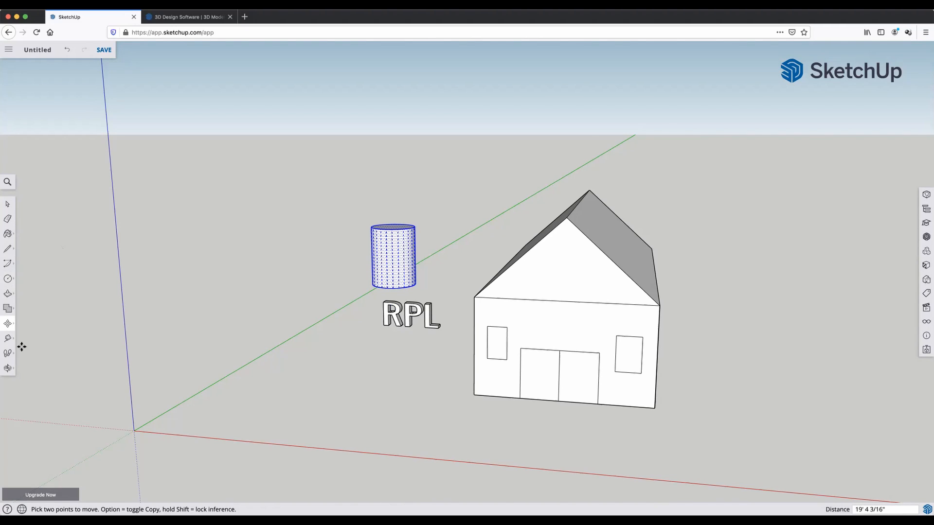
Draw a circle on the ground centred on the origin with a radius of about 1' 7 5/8".
click(9, 280)
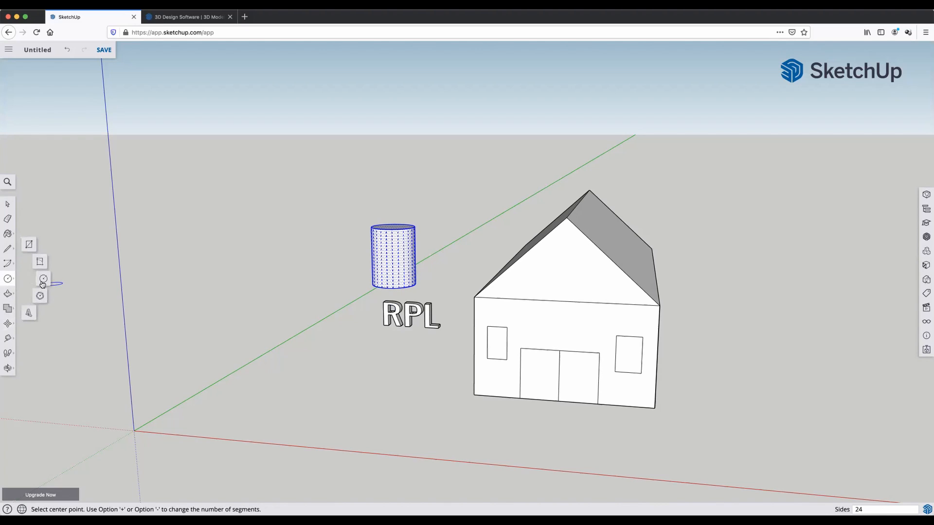
click(135, 431)
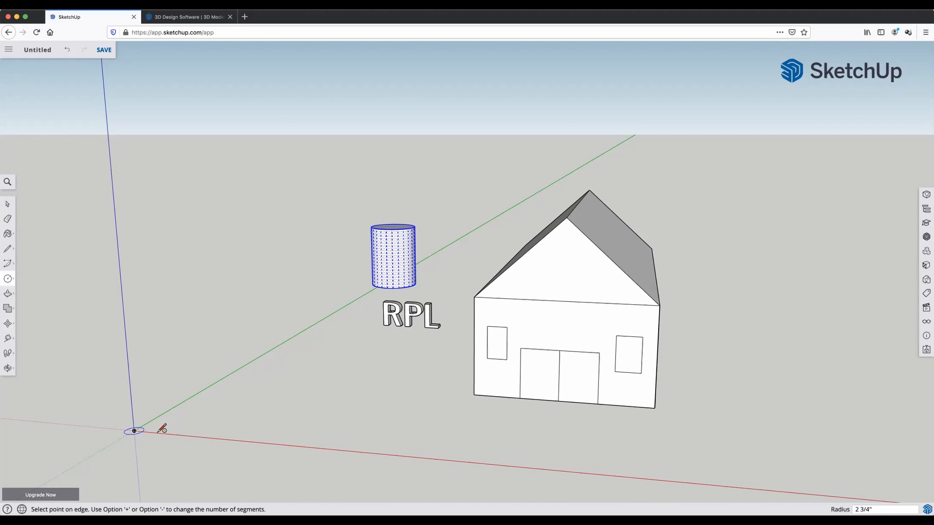
click(197, 436)
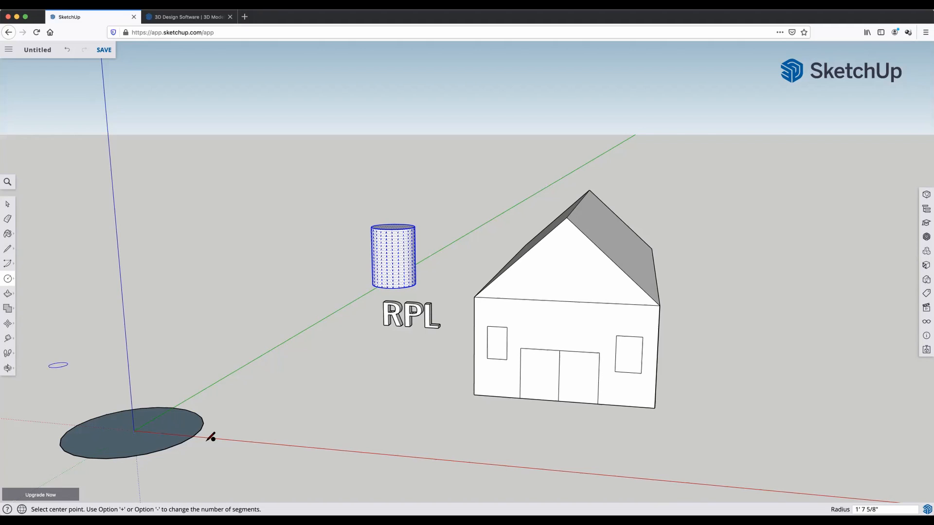
Draw an upright right triangle from the circle's centre up the blue axis and down to its edge on the red axis, base about 1' 7 5/8".
middle_drag(204, 428, 329, 396)
click(8, 250)
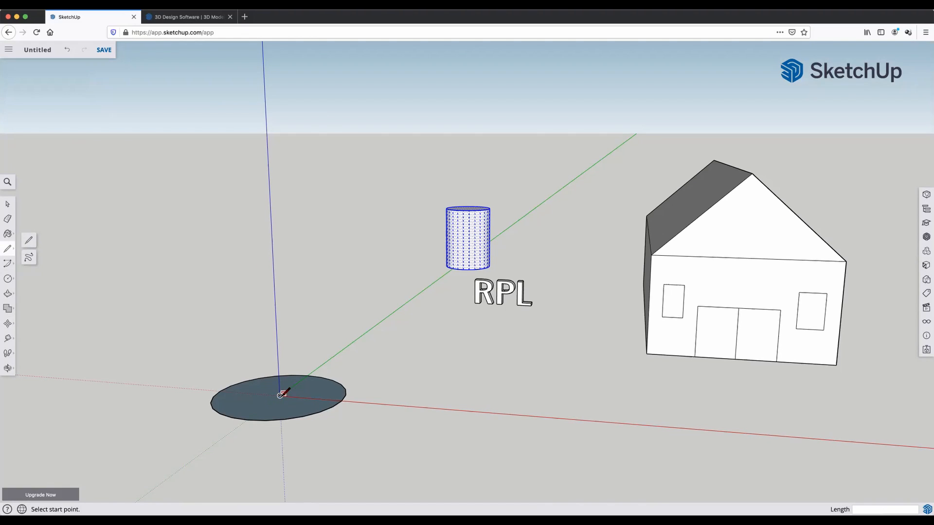
click(281, 395)
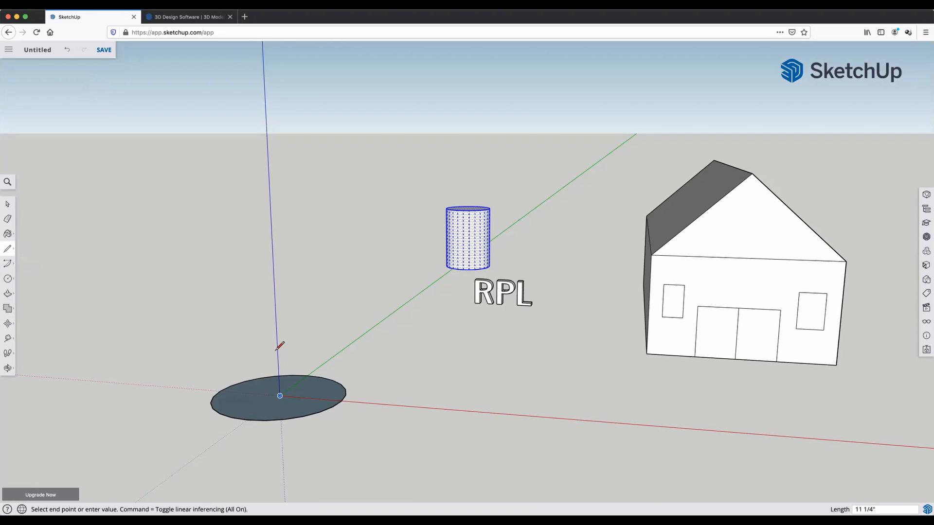
click(273, 249)
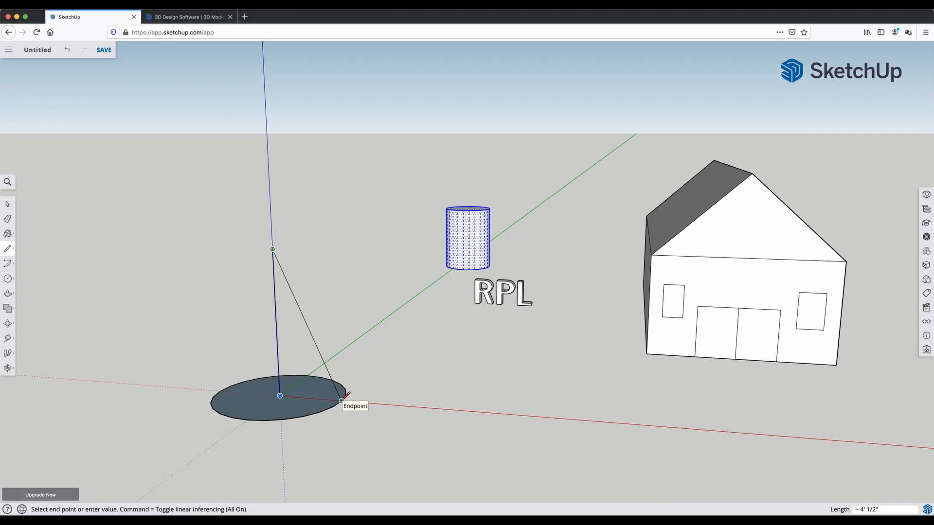
click(342, 400)
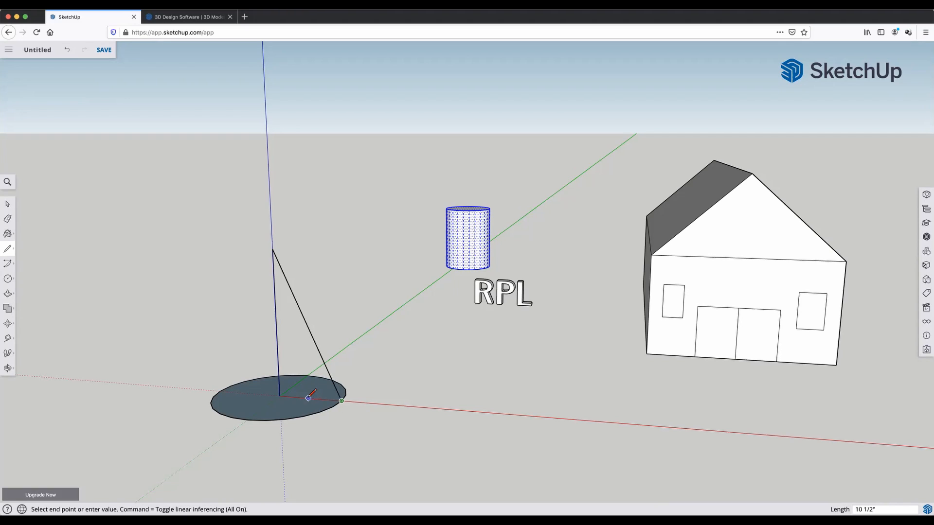
click(280, 395)
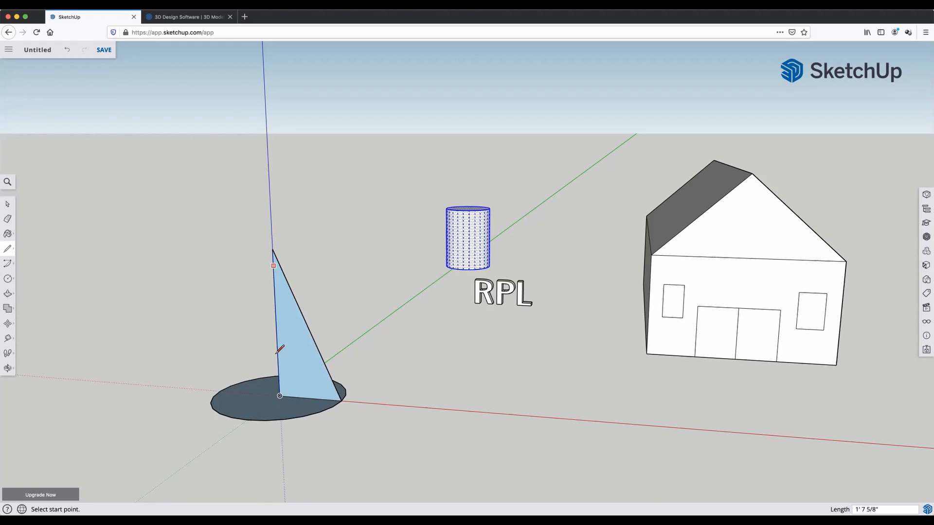
Sweep the upright triangle around the full circle with Follow Me to form a cone.
middle_drag(340, 396, 329, 407)
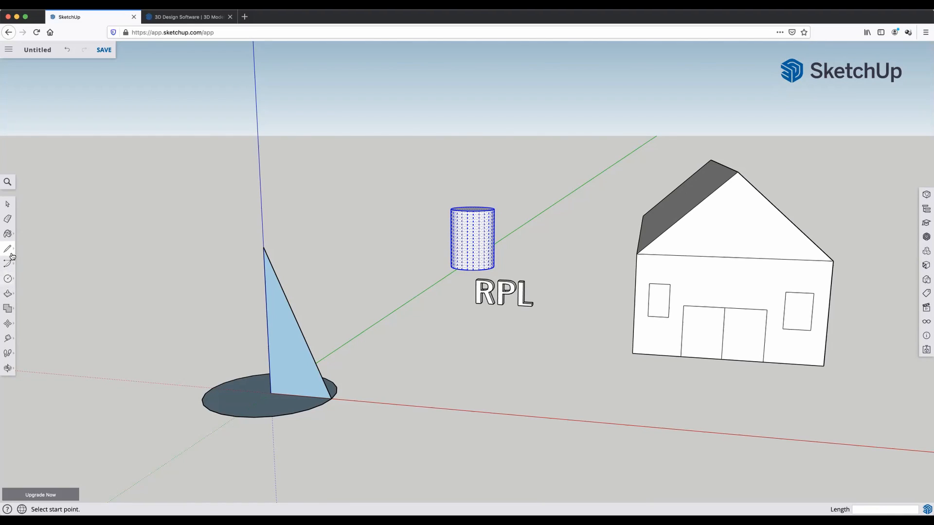
click(12, 295)
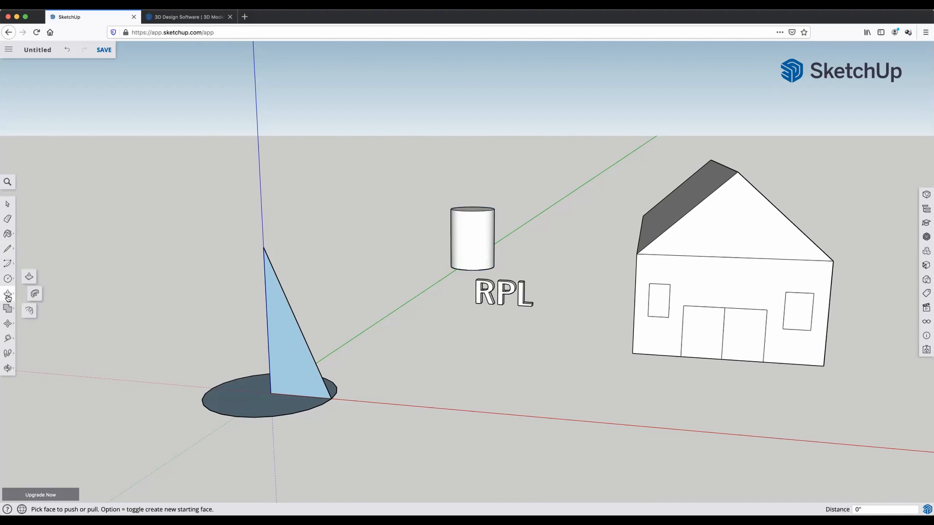
click(37, 295)
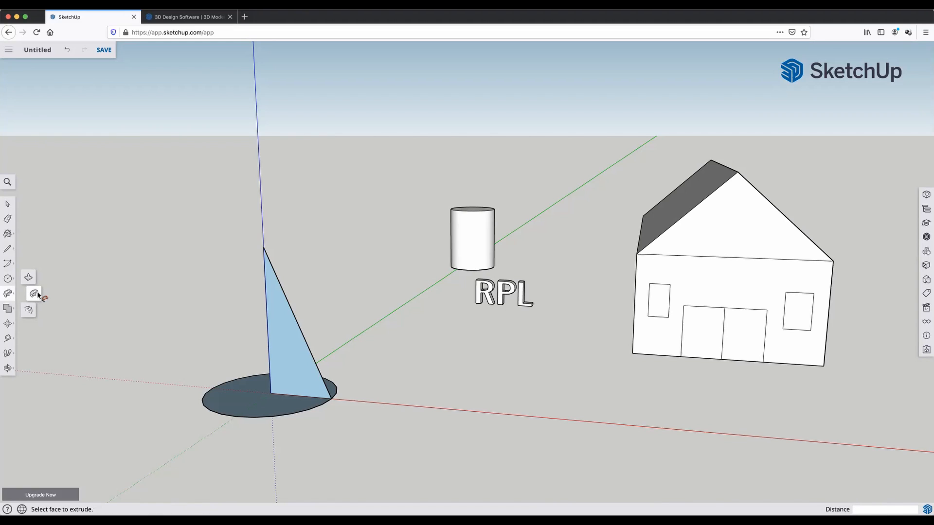
middle_drag(311, 380, 306, 407)
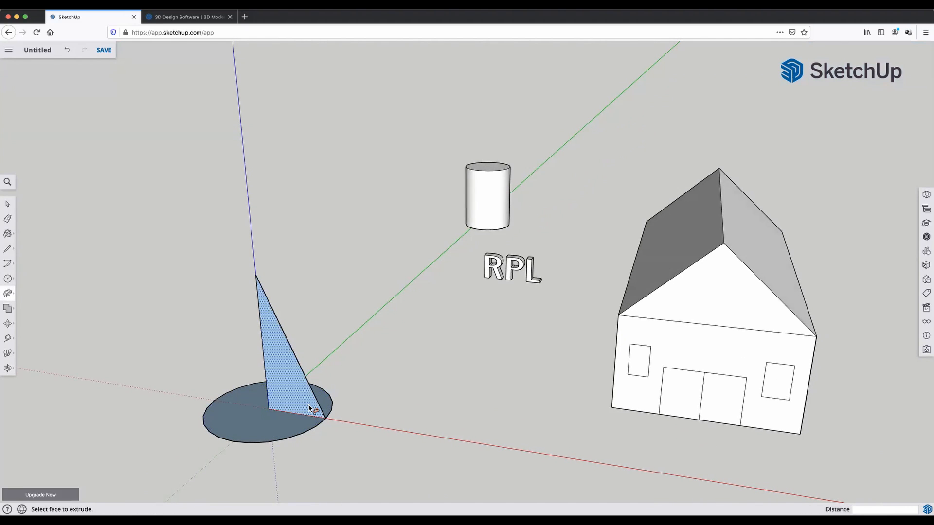
drag(309, 408, 326, 419)
middle_drag(325, 422, 291, 453)
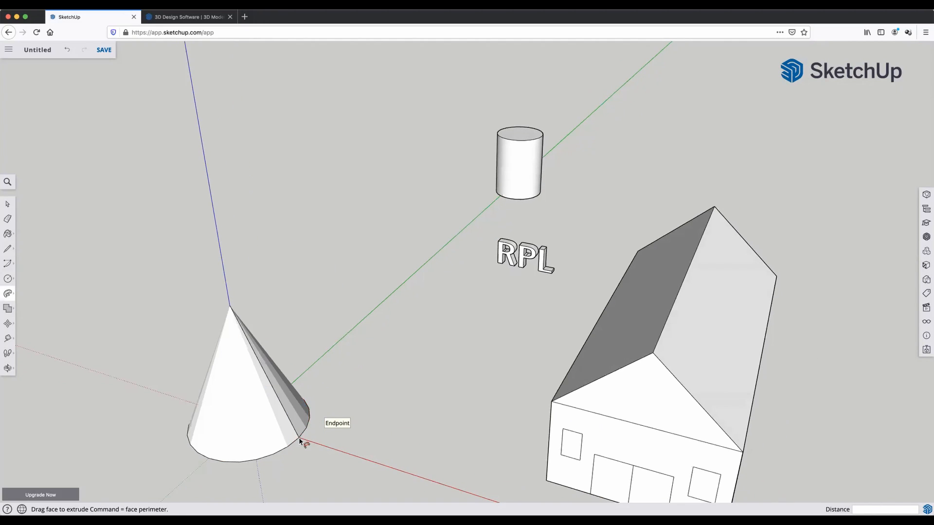
drag(297, 436, 283, 380)
middle_drag(320, 388, 219, 499)
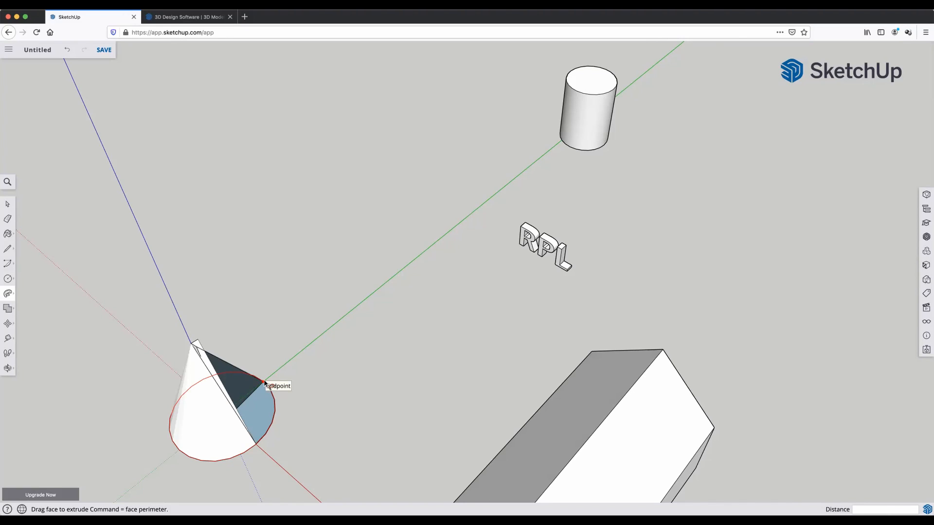
click(254, 445)
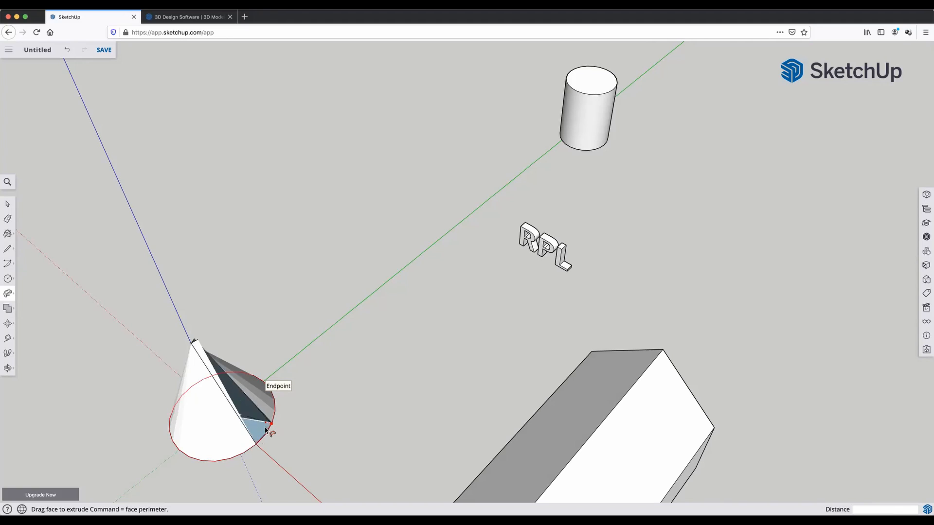
click(255, 445)
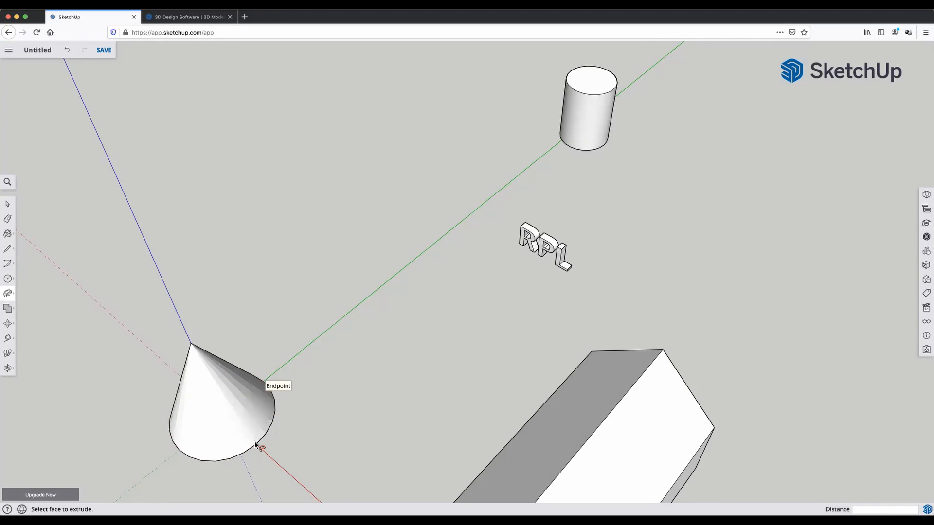
Close the cone's open underside by drawing a line across its base between opposite endpoints on the red axis.
middle_drag(264, 461, 438, 213)
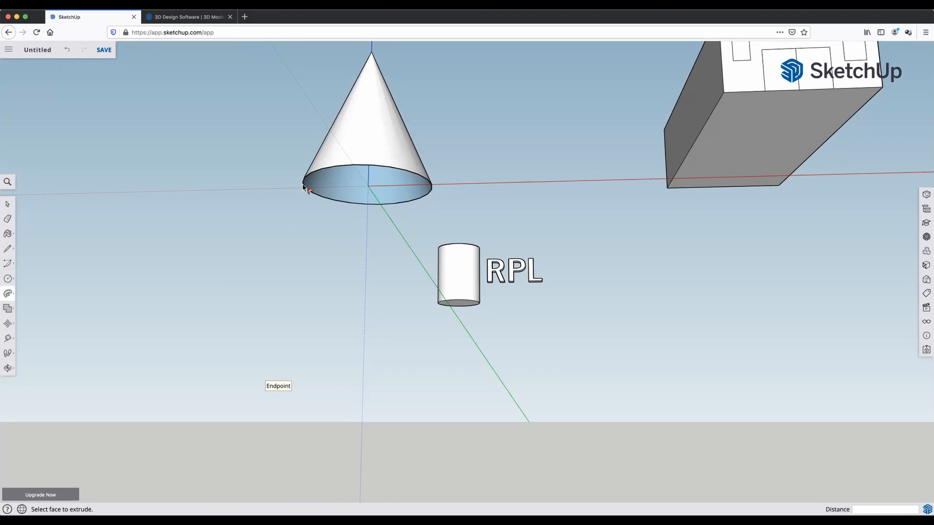
click(8, 250)
click(29, 241)
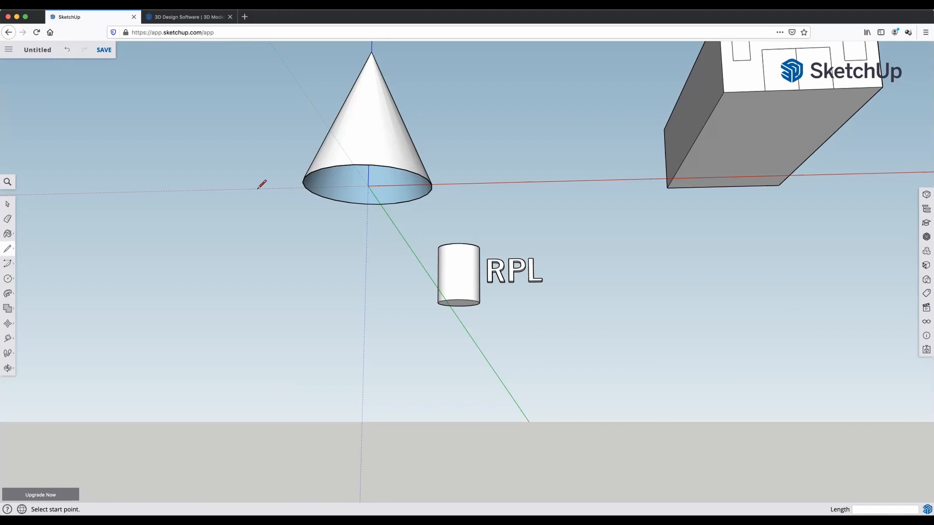
click(305, 187)
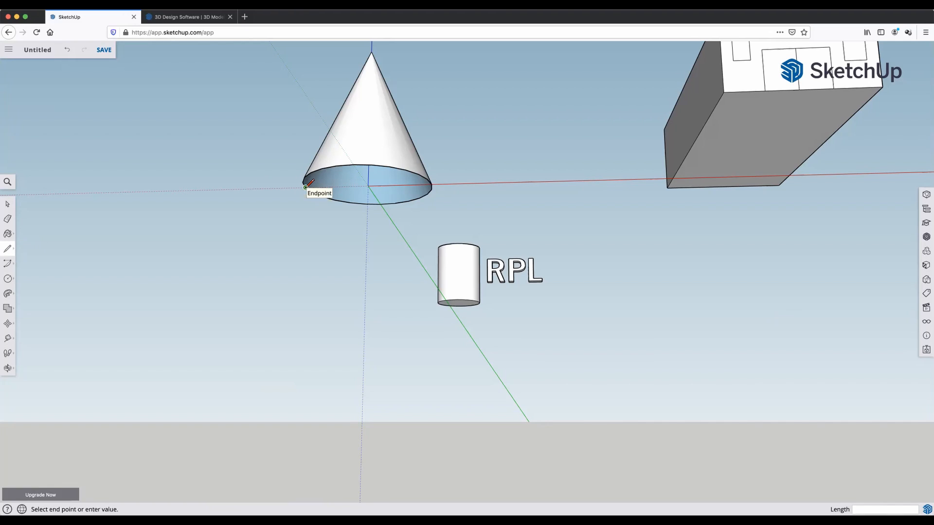
click(432, 184)
Try to Push/Pull the cone's curved side surface.
middle_drag(361, 182, 209, 308)
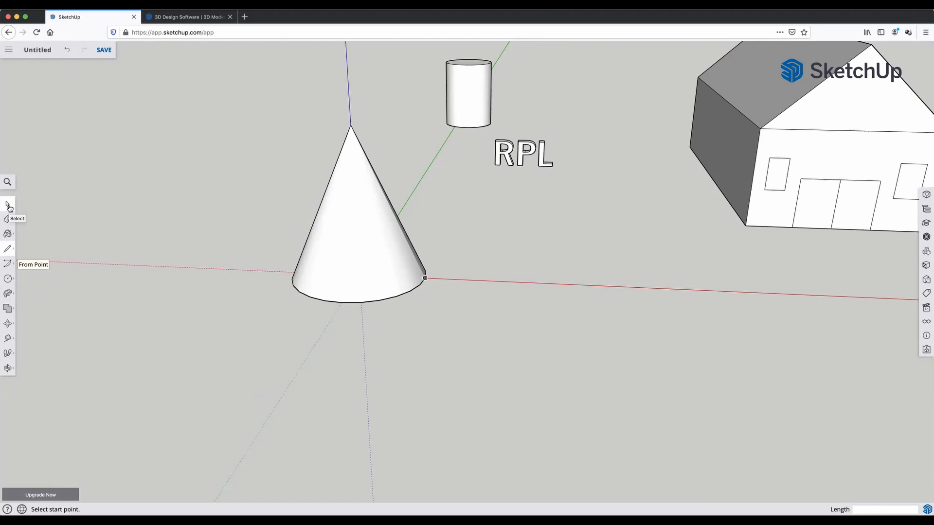
click(11, 295)
mouse_move(11, 294)
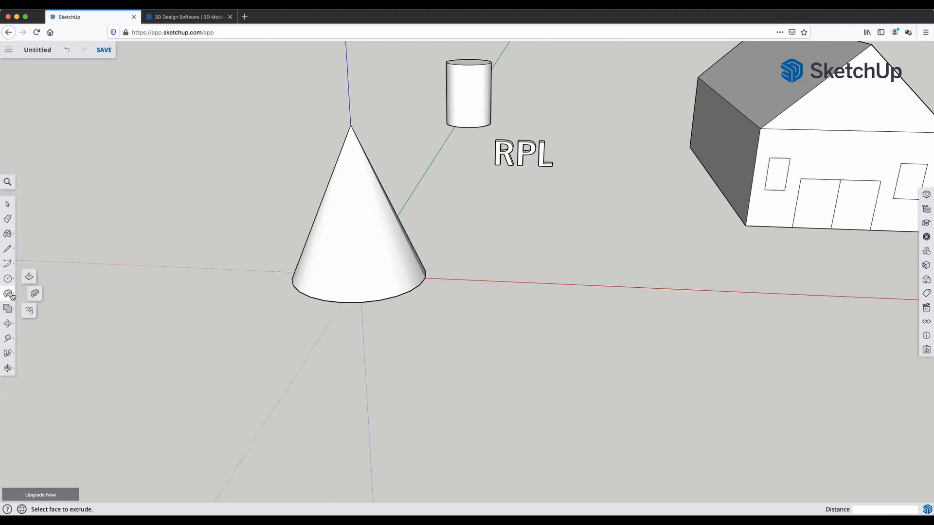
click(29, 276)
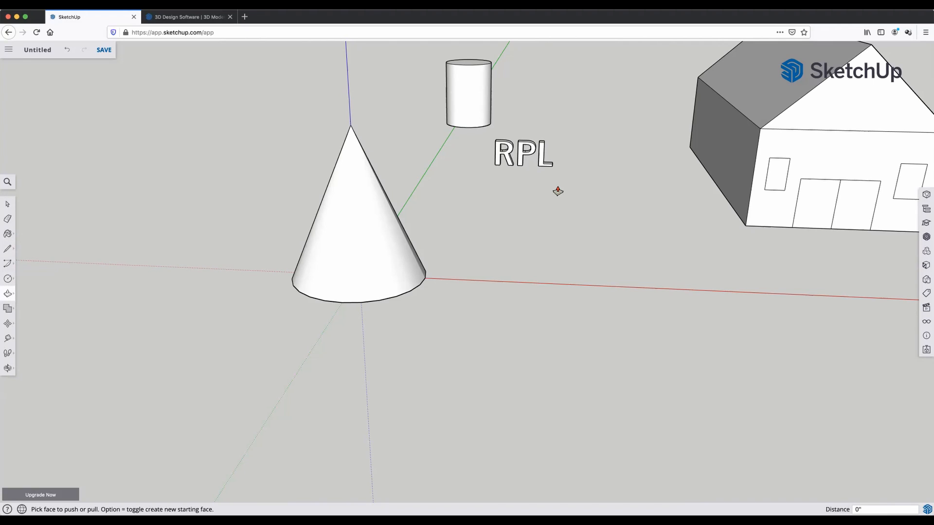
click(364, 221)
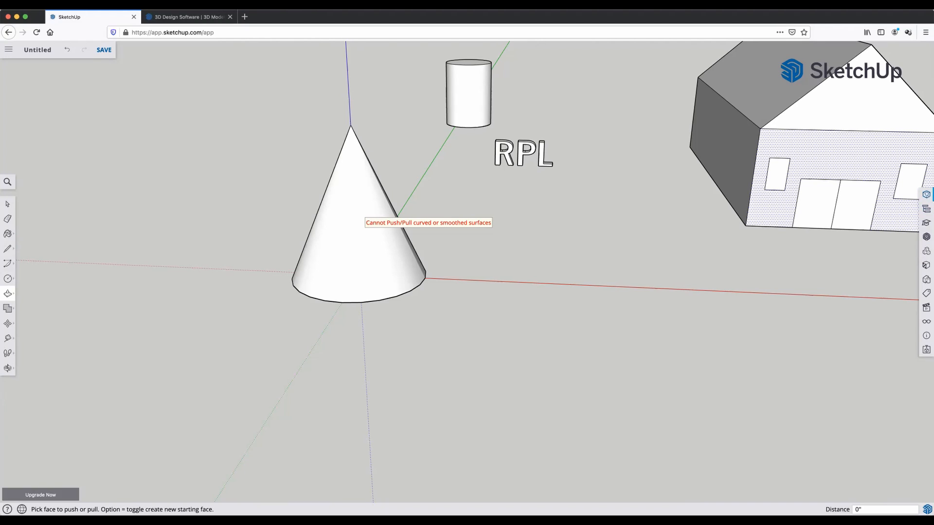
Look through the object information, component library, materials, styles and tags settings.
click(926, 194)
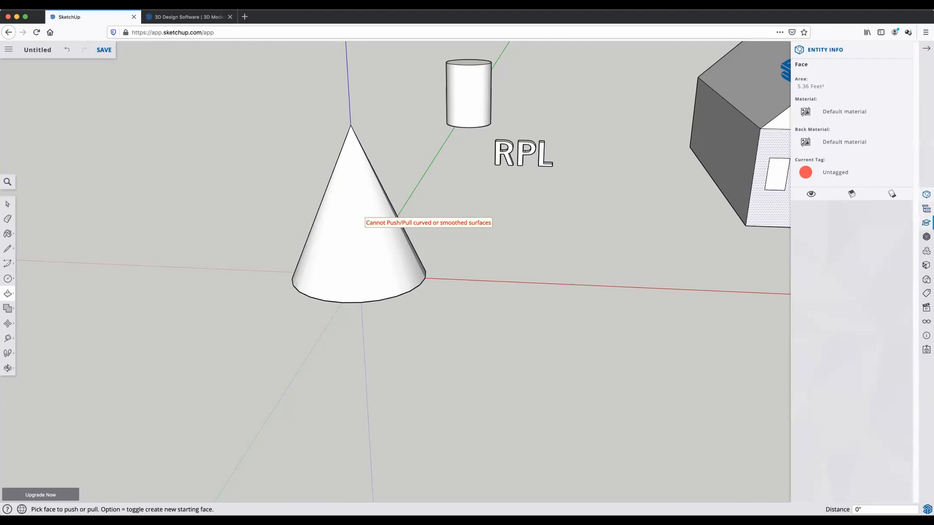
click(926, 251)
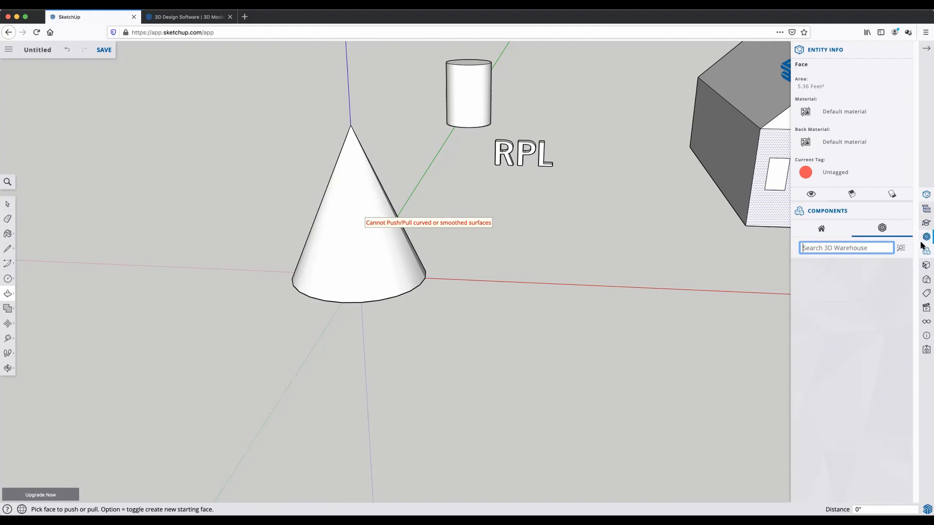
click(907, 211)
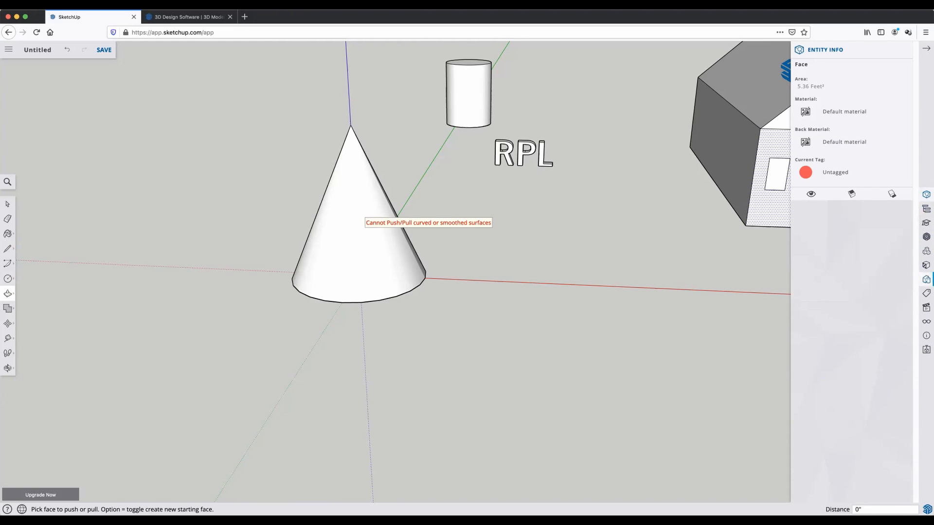
click(927, 265)
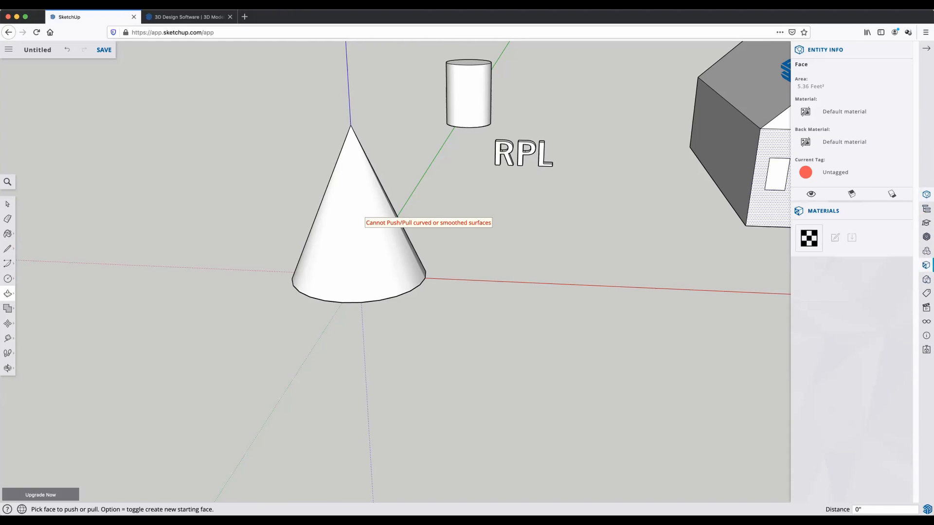
click(905, 211)
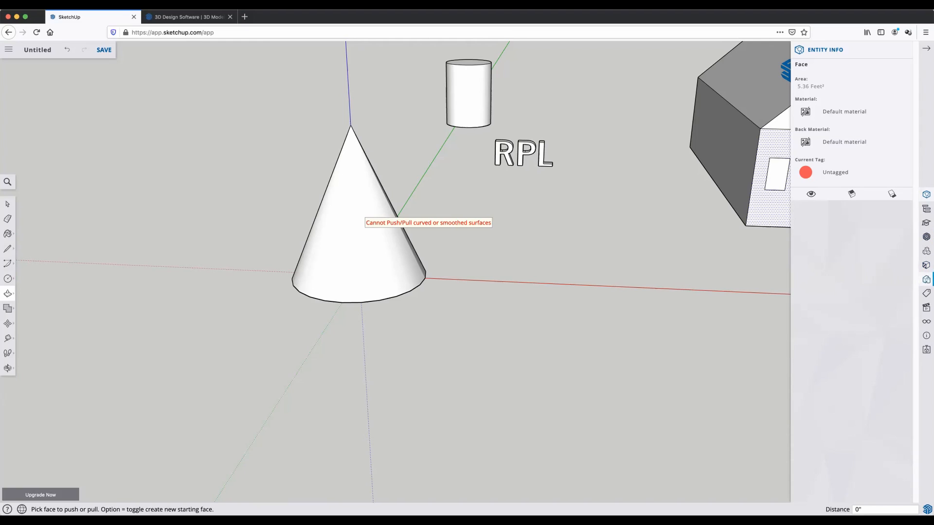
click(926, 280)
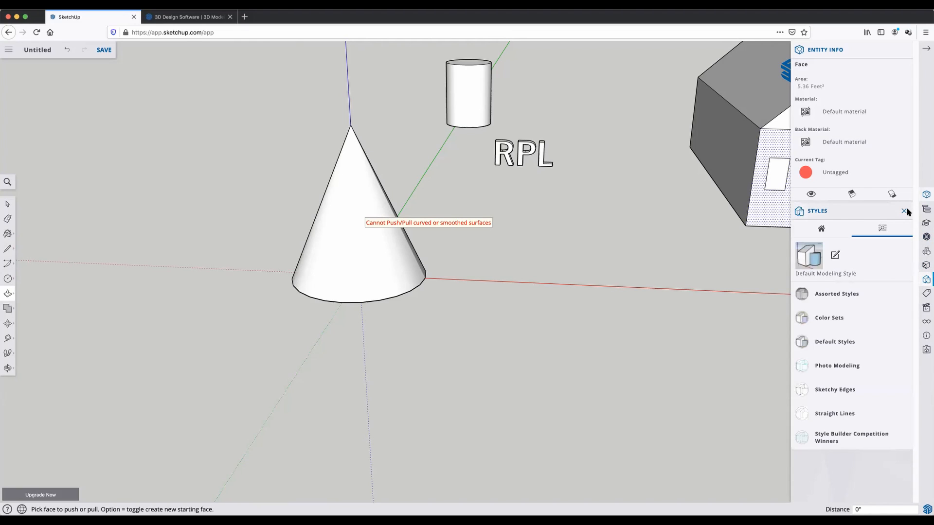
click(904, 211)
click(926, 293)
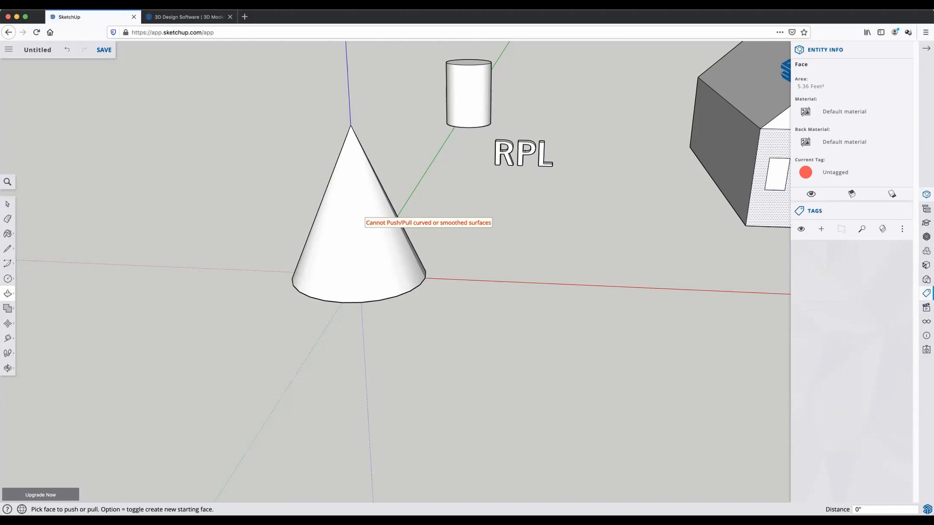
click(905, 211)
Turn on the display of hidden geometry so the facets of curved surfaces show.
click(926, 321)
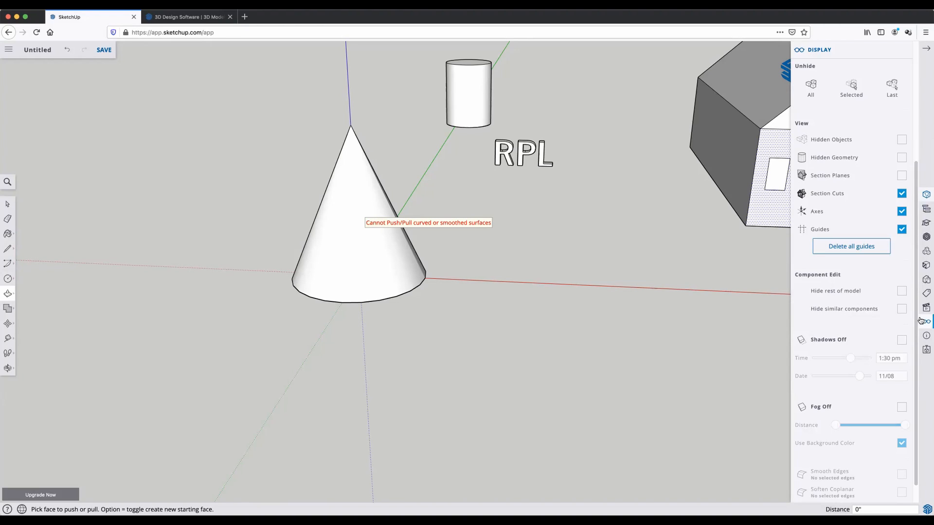
click(903, 158)
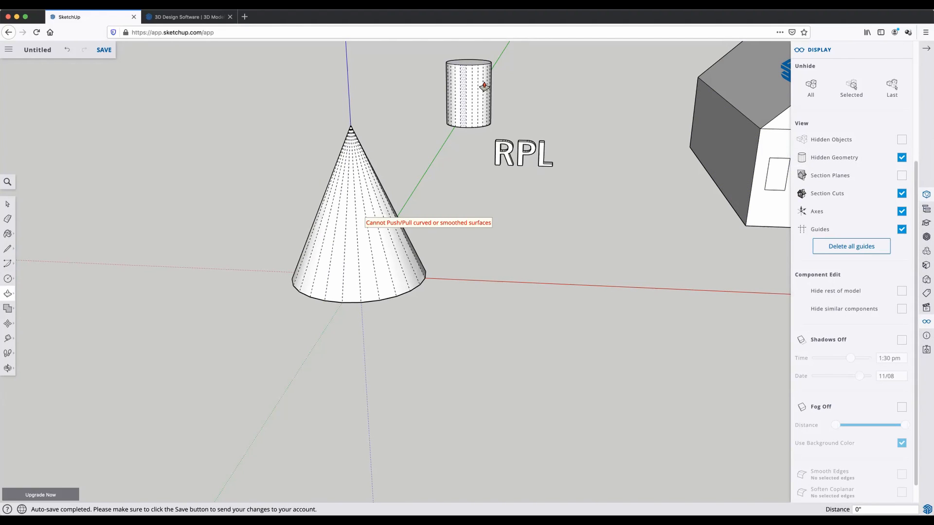
Push/Pull several individual facets of the cone outward into fins from different sides, the last by about 1' 3 5/8".
drag(388, 246, 457, 265)
middle_drag(377, 261, 386, 338)
drag(323, 275, 274, 315)
click(274, 315)
middle_drag(404, 277, 277, 354)
middle_drag(478, 178, 284, 243)
middle_drag(500, 189, 395, 171)
drag(534, 186, 608, 211)
middle_drag(629, 187, 636, 224)
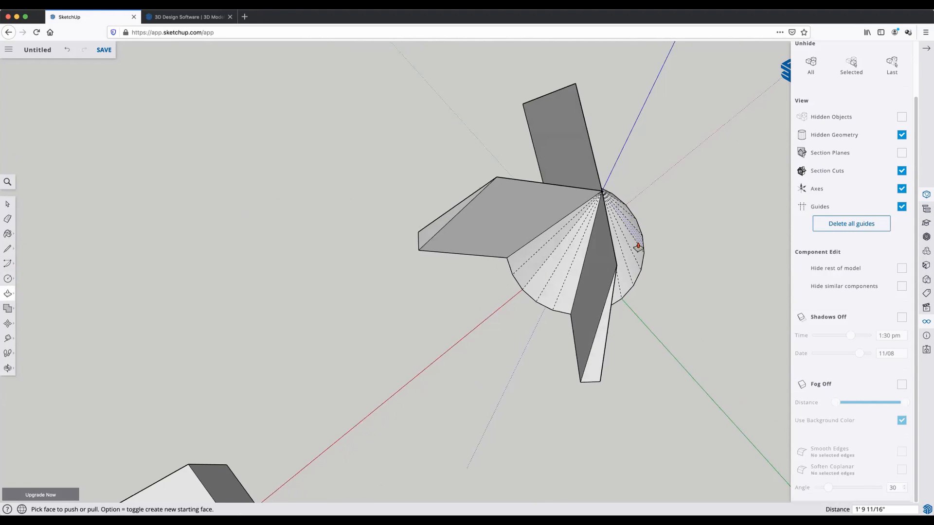
drag(637, 246, 697, 258)
middle_drag(708, 330, 524, 267)
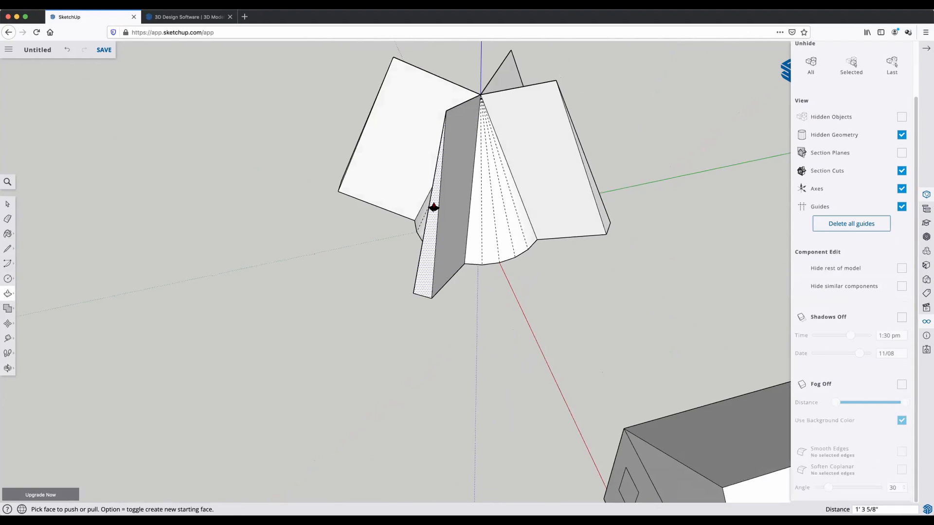
Undo all the facet extrusions on the cone and collapse the display settings.
key(super+z)
key(super+z)
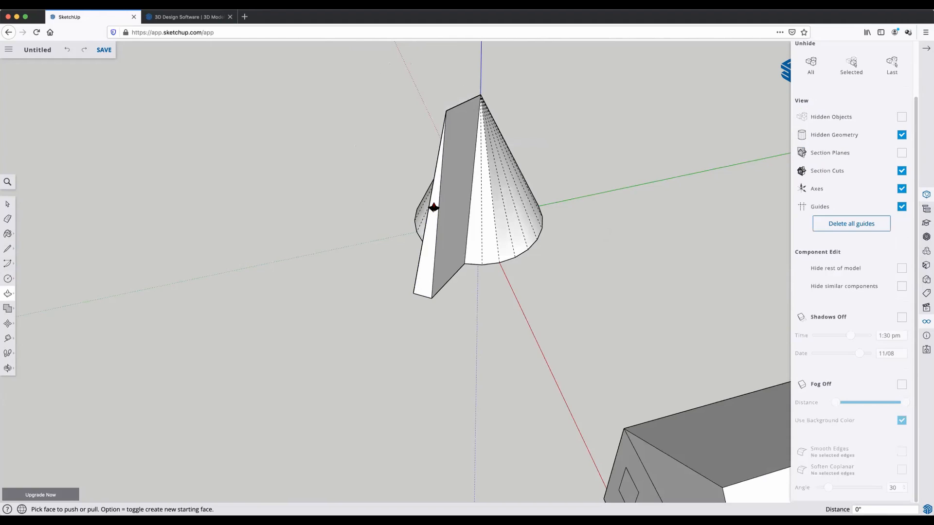
key(super+z)
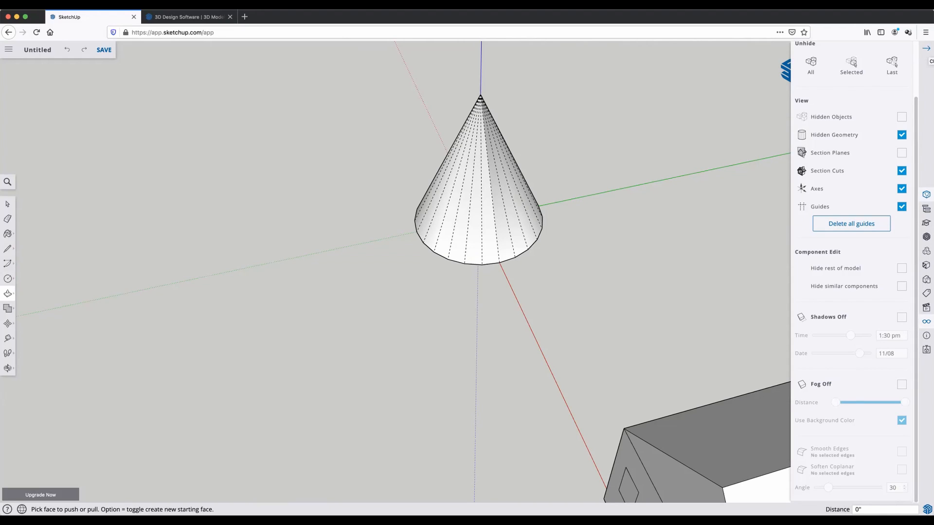
click(926, 48)
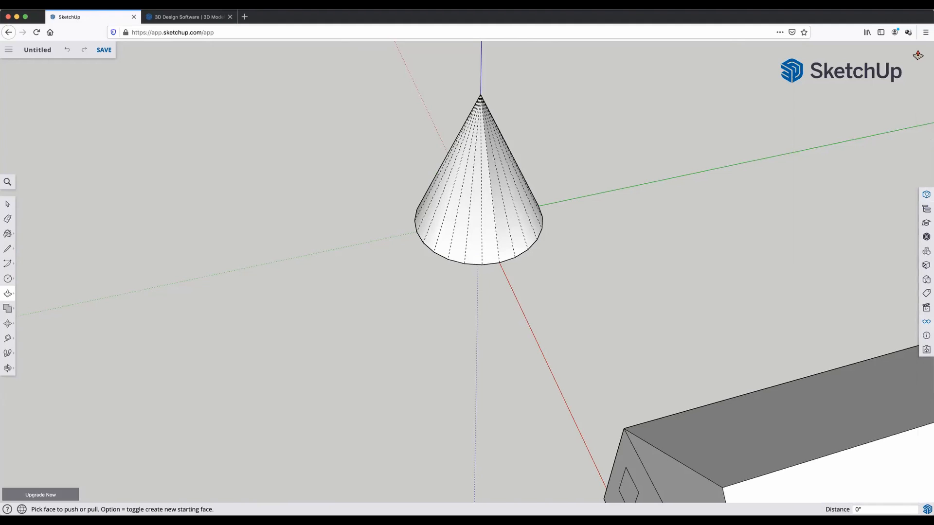
key(space)
Examine the walk and camera tool group with the cone, cylinder, text and house in view.
middle_drag(559, 348, 661, 315)
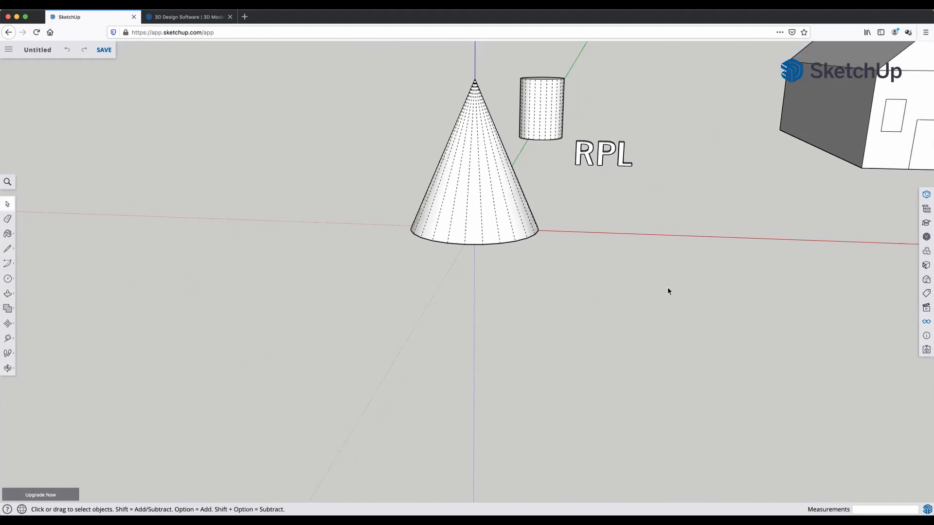
middle_drag(542, 272, 336, 342)
middle_drag(617, 252, 490, 281)
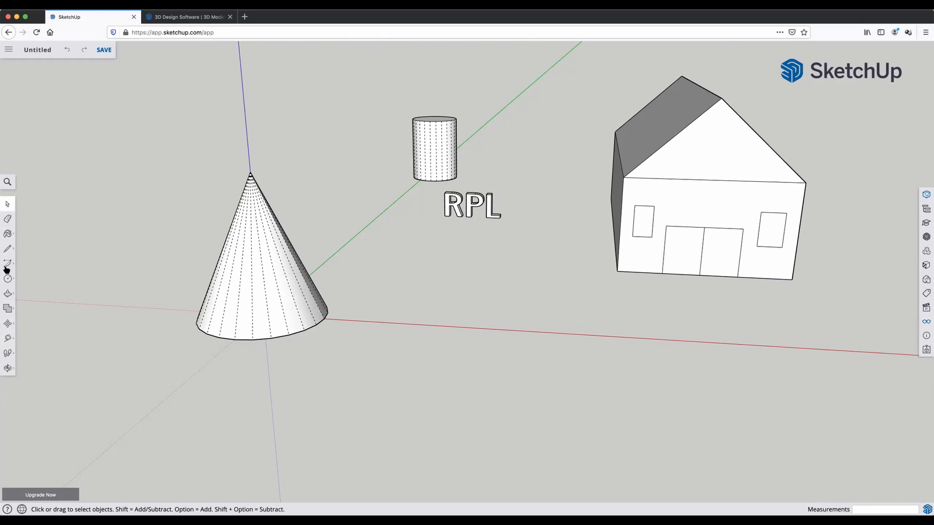
click(11, 356)
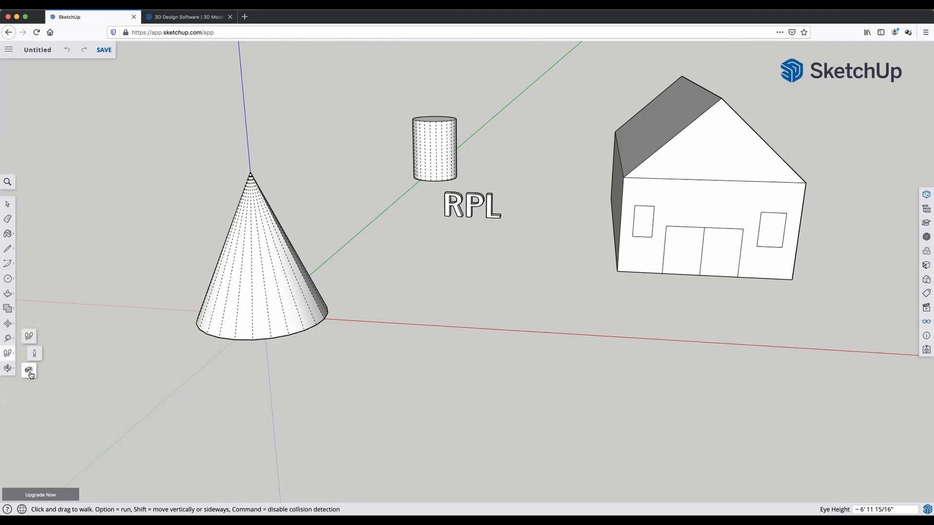
click(10, 355)
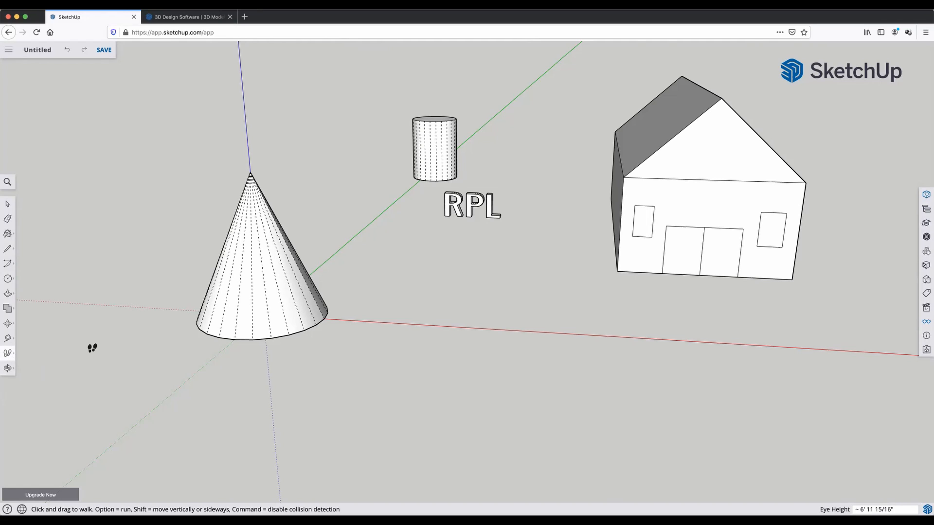
Try the Pan and Orbit navigation tools on the model and fit everything in view with Zoom Extents.
click(9, 369)
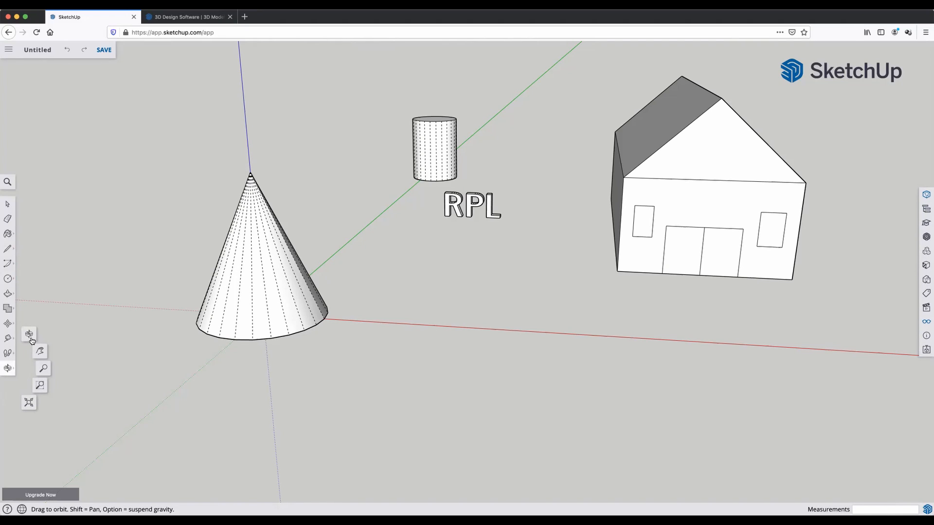
click(41, 352)
drag(296, 286, 292, 253)
click(7, 205)
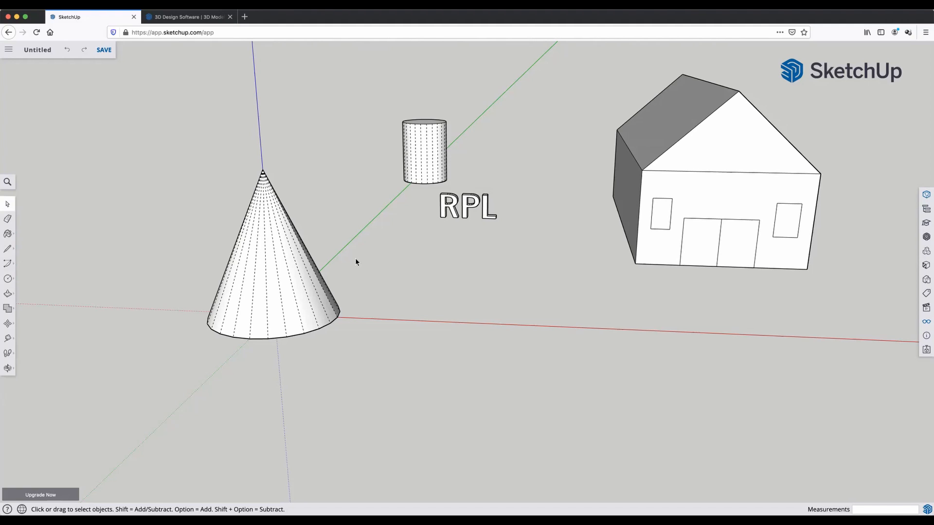
middle_drag(359, 259, 438, 226)
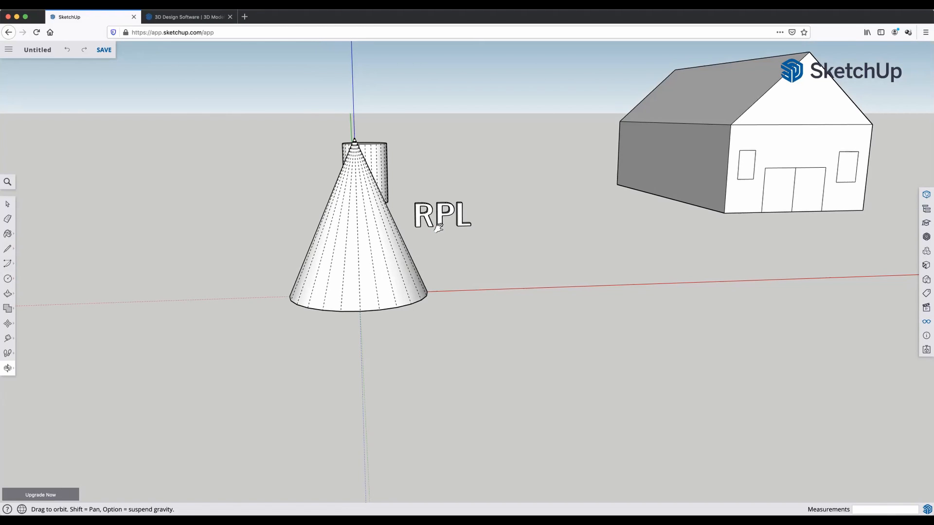
middle_drag(437, 226, 457, 264)
key(space)
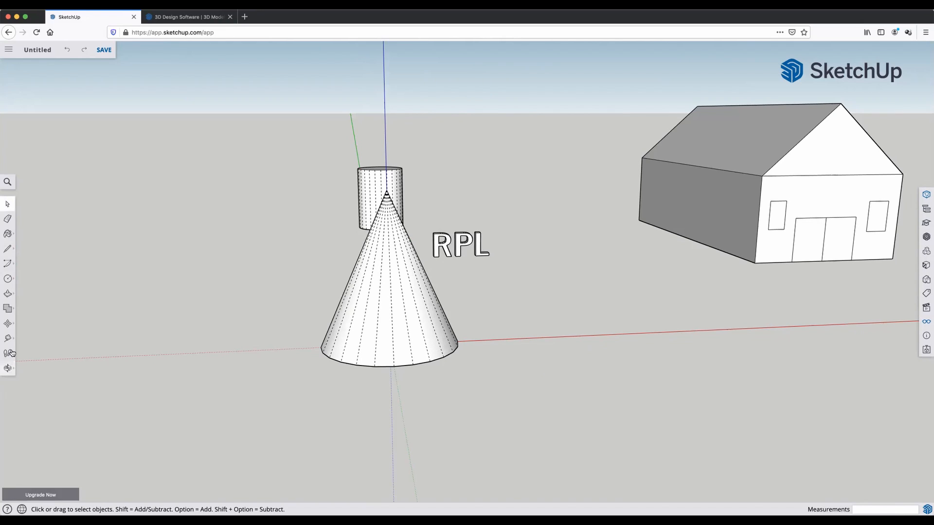
click(8, 370)
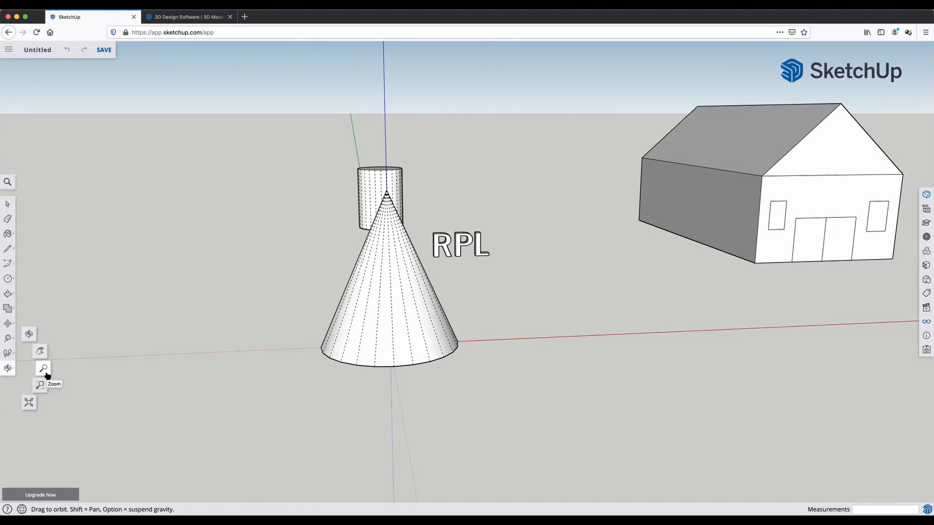
click(30, 404)
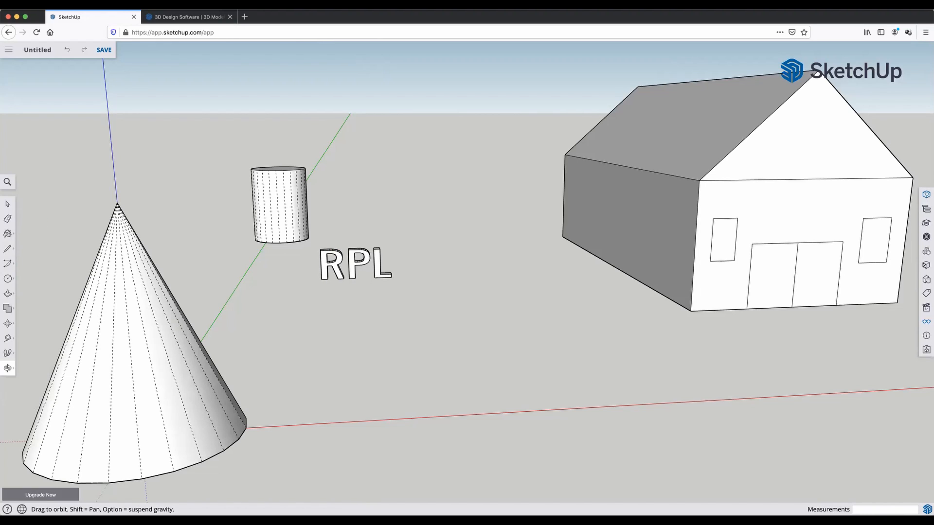
click(8, 205)
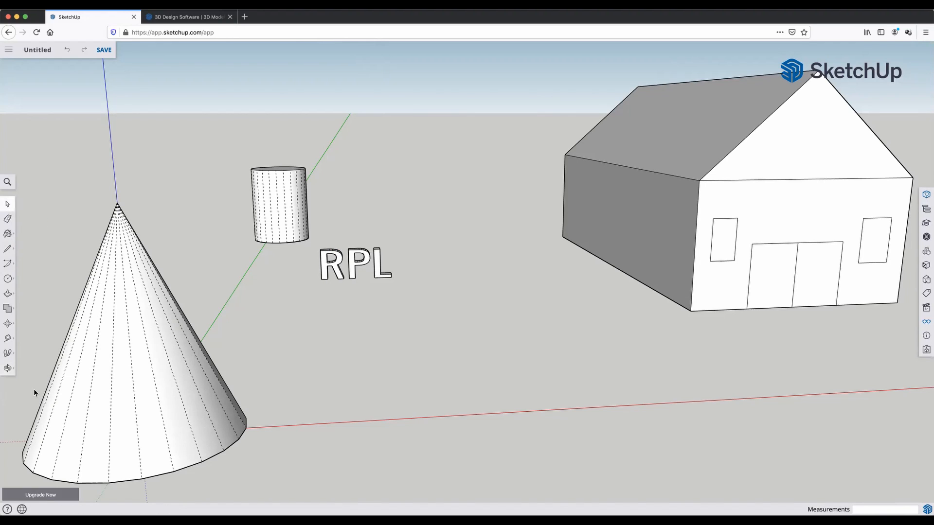
Attach a leader text label reading "change colour" to an edge on the cone's side.
click(8, 341)
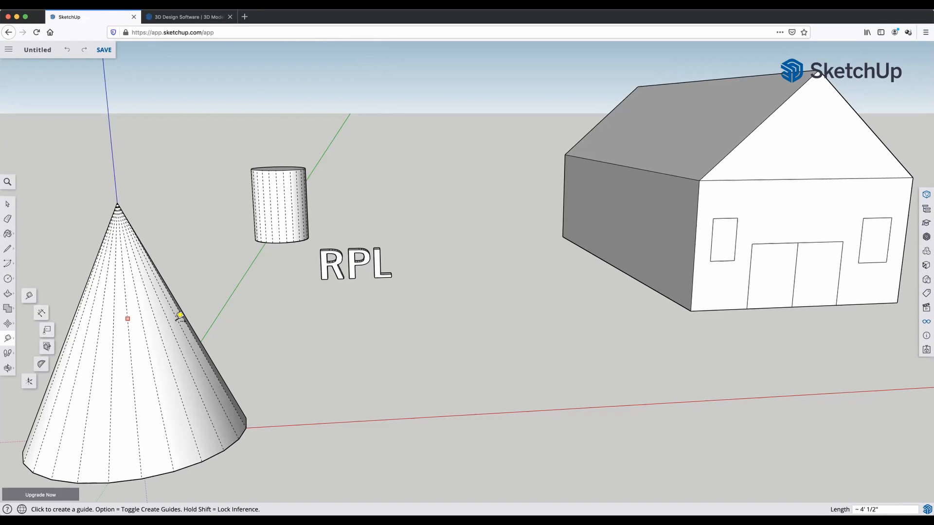
click(48, 333)
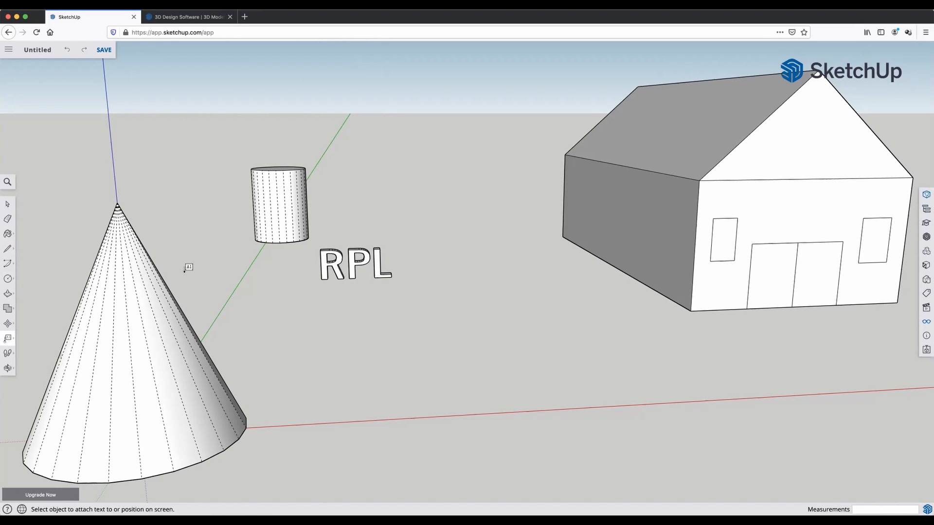
click(154, 263)
click(198, 240)
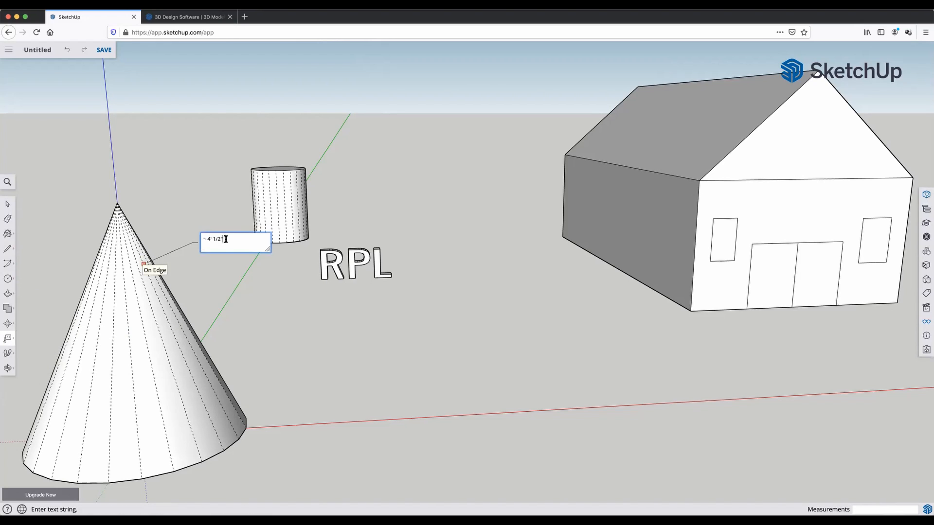
drag(223, 238, 180, 238)
text(change colour)
click(8, 205)
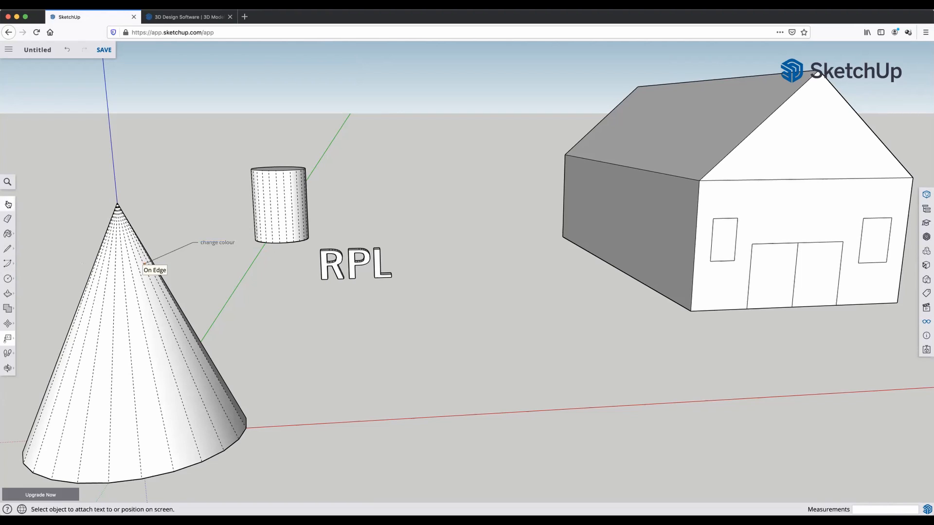
Delete the "change colour" label from the cone.
middle_drag(226, 244, 235, 183)
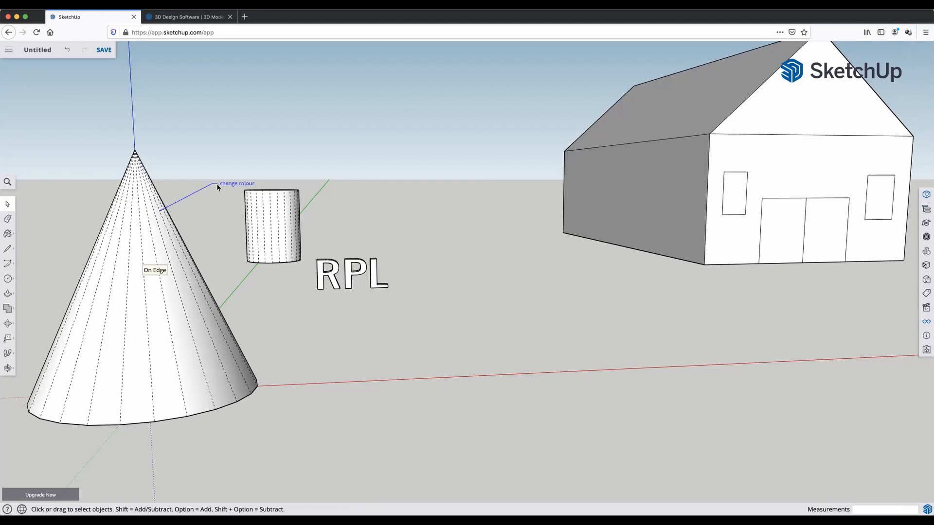
key(Delete)
click(8, 338)
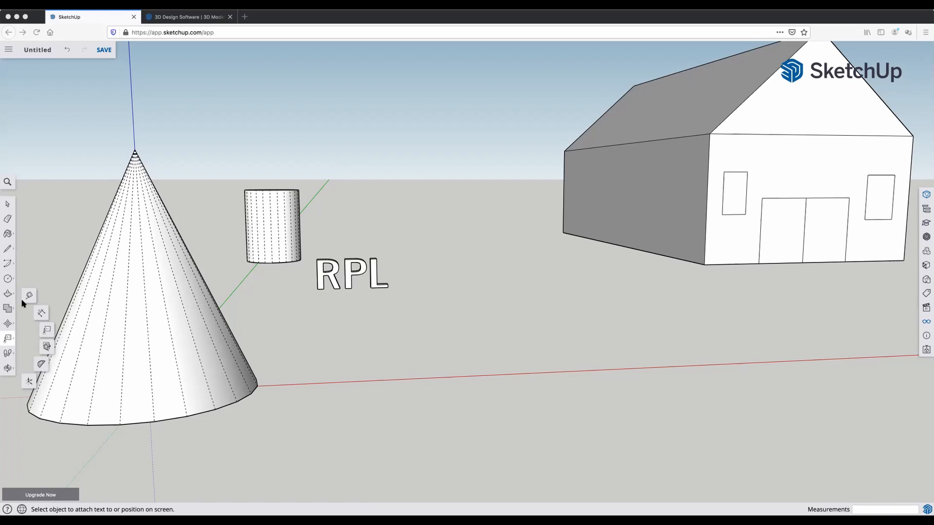
click(10, 325)
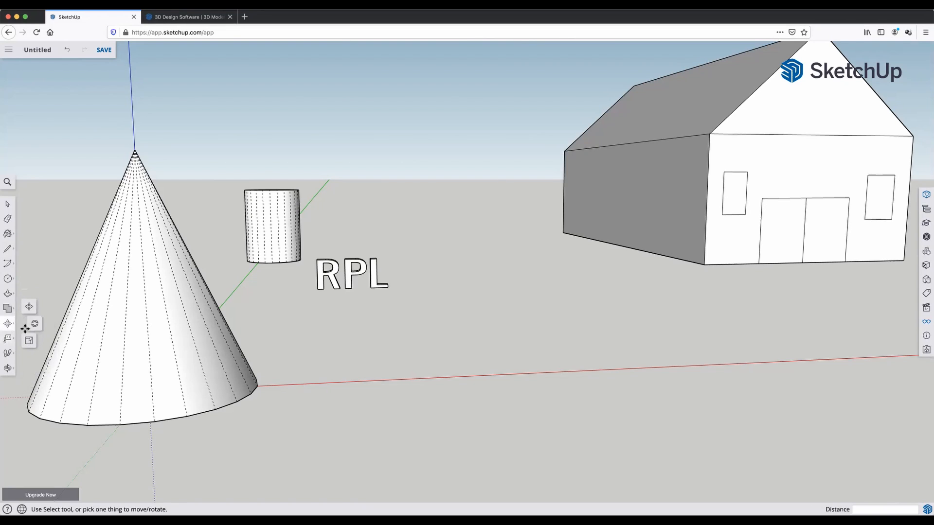
Paint the lower front wall of the house, around the doors and windows, with the Wallpaper Dog Bone material.
click(10, 235)
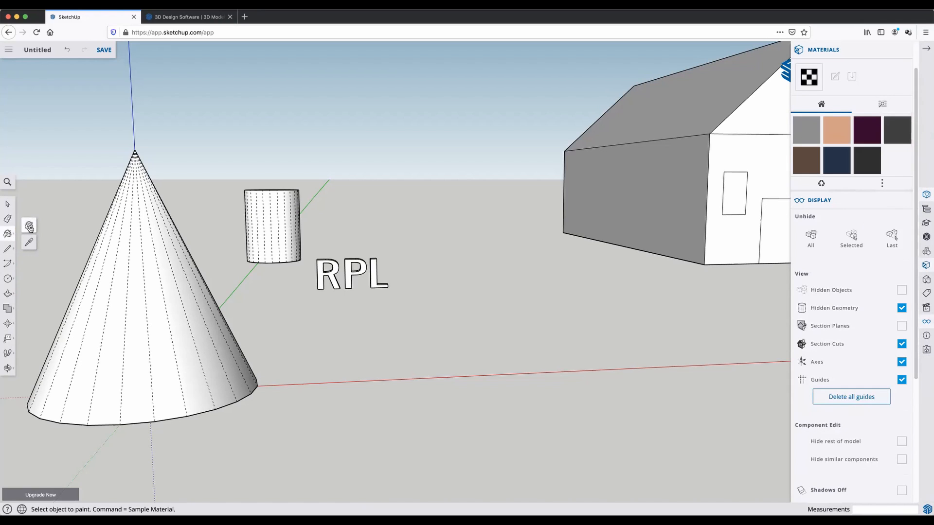
mouse_move(8, 235)
click(30, 244)
click(29, 226)
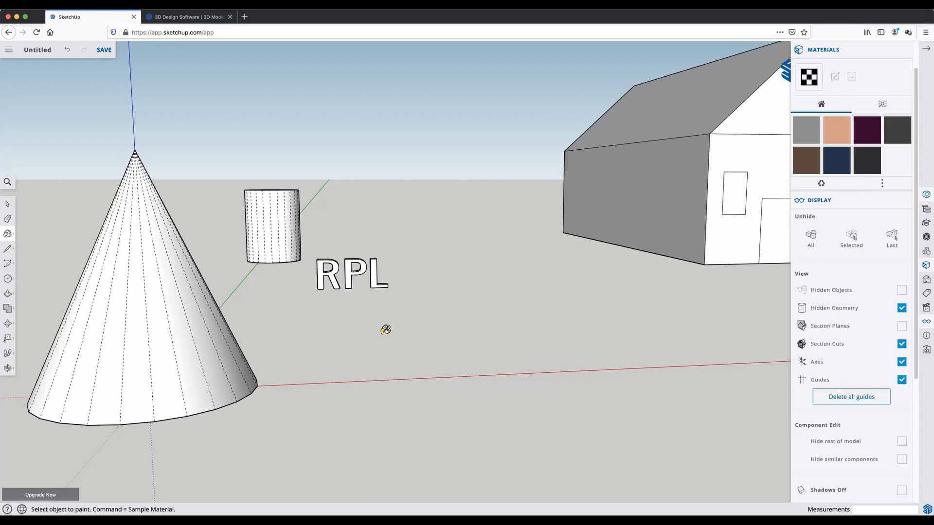
mouse_move(382, 316)
middle_down()
mouse_move(254, 346)
mouse_move(494, 293)
mouse_move(428, 335)
mouse_move(503, 310)
mouse_move(486, 256)
middle_up()
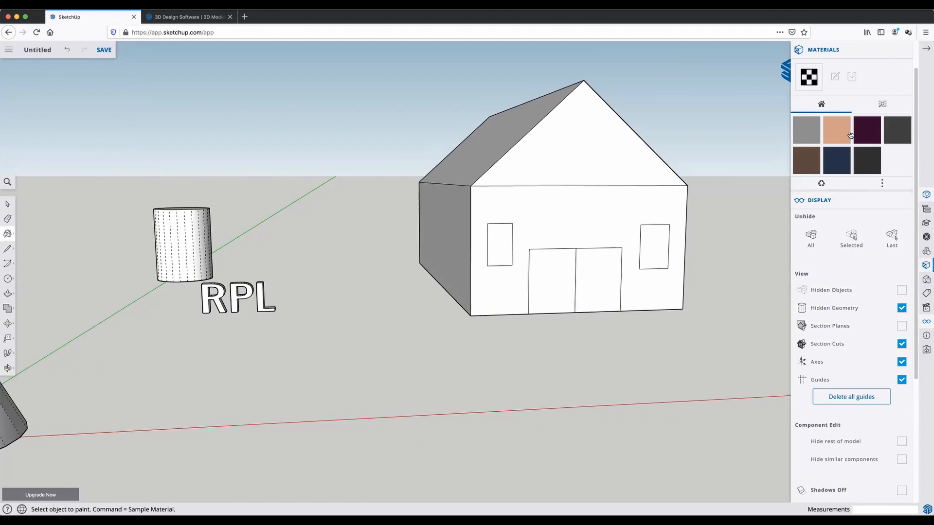
scroll(850, 135, down, 1)
click(880, 86)
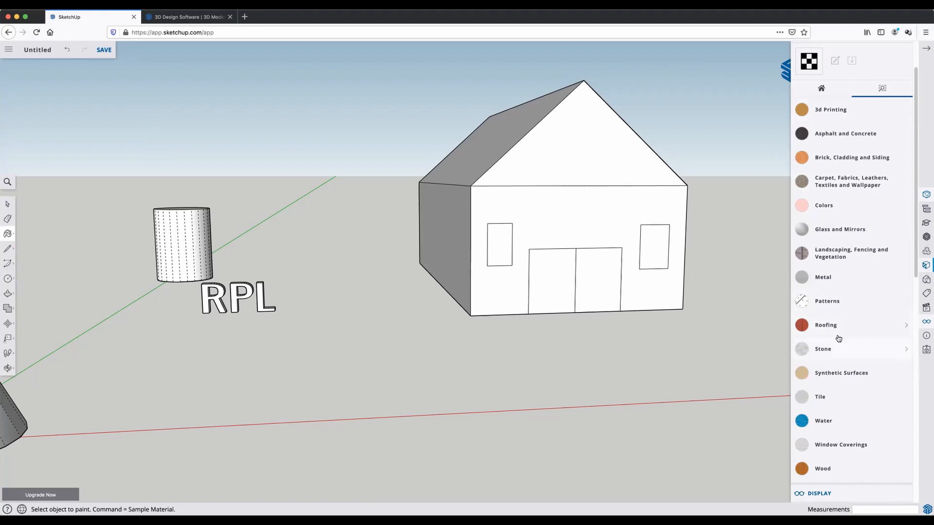
scroll(838, 336, down, 2)
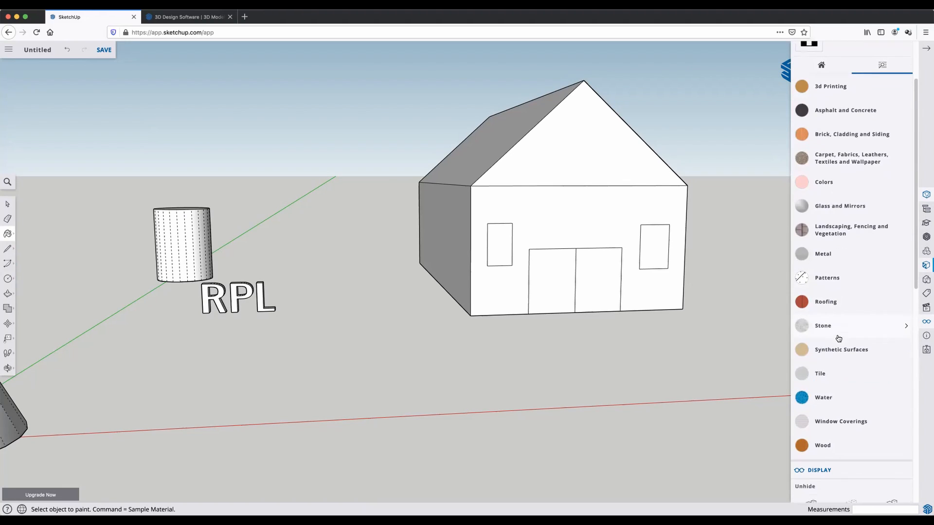
click(855, 149)
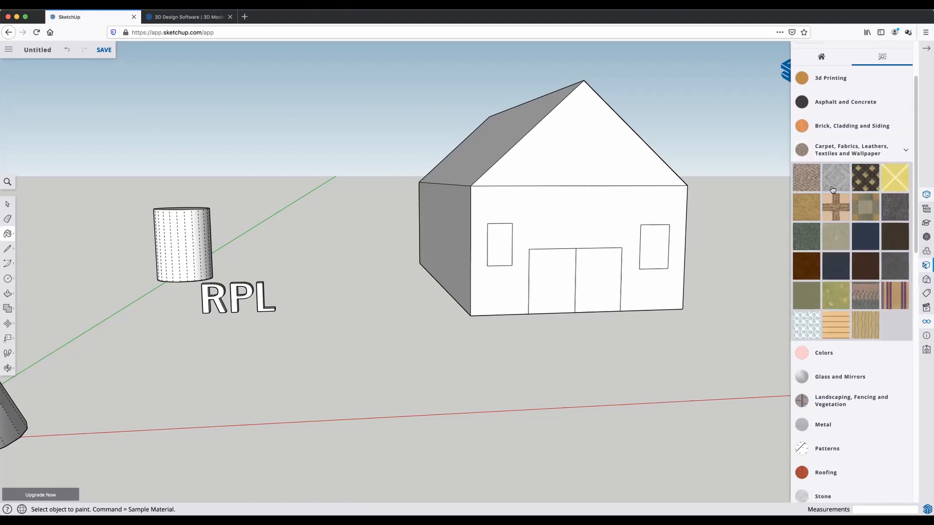
click(808, 325)
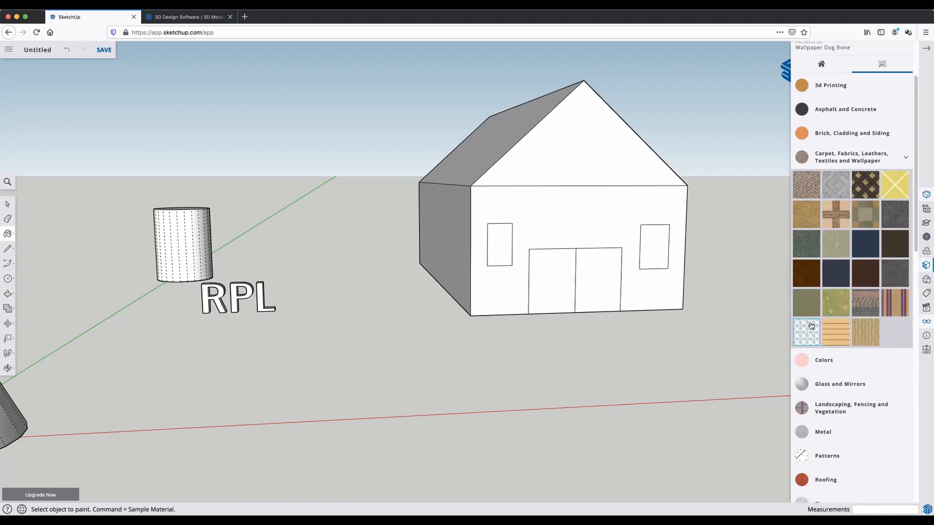
click(538, 202)
Apply the Wallpaper Dog Bone material to both roof slopes and the front gable of the house.
mouse_move(555, 171)
middle_down()
mouse_move(469, 209)
mouse_move(540, 241)
middle_up()
mouse_move(446, 273)
middle_down()
mouse_move(498, 248)
mouse_move(477, 152)
middle_up()
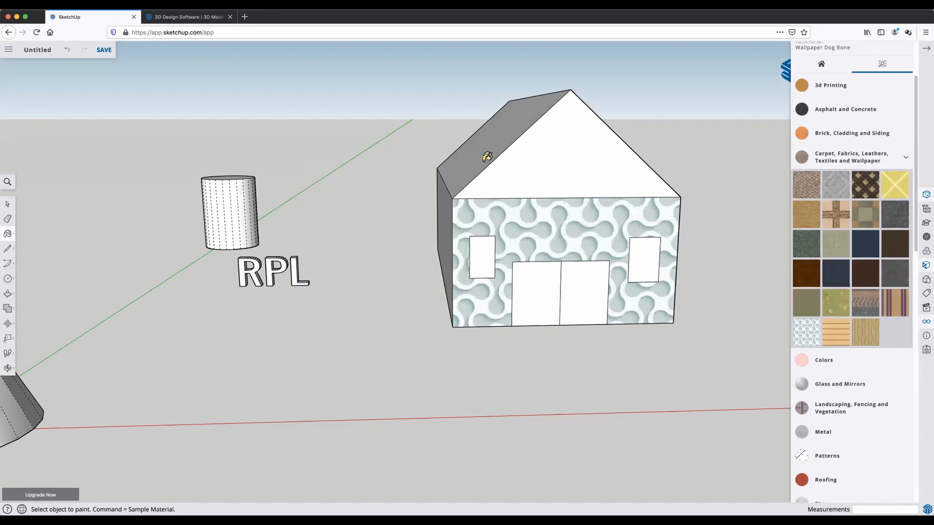
click(486, 154)
click(547, 149)
mouse_move(576, 178)
middle_down()
mouse_move(482, 193)
mouse_move(327, 196)
mouse_move(517, 150)
middle_up()
click(517, 150)
mouse_move(543, 302)
middle_down()
mouse_move(636, 287)
mouse_move(497, 177)
middle_up()
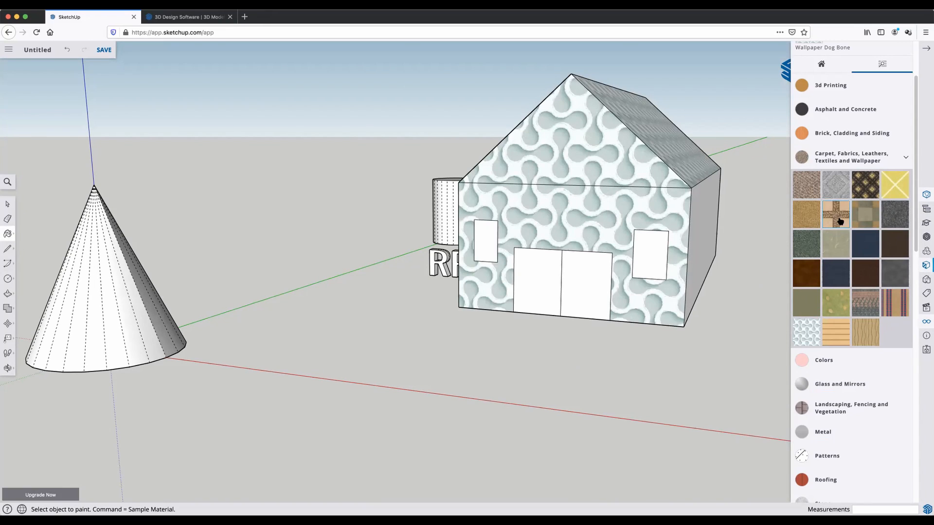
Paint the adjacent front facets of the cone one by one with the Water Sparkling material.
click(904, 162)
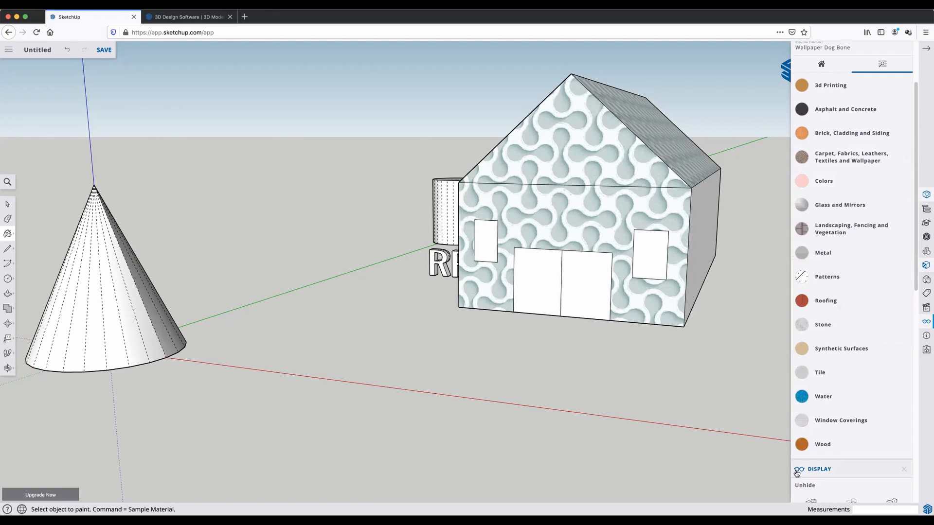
click(825, 401)
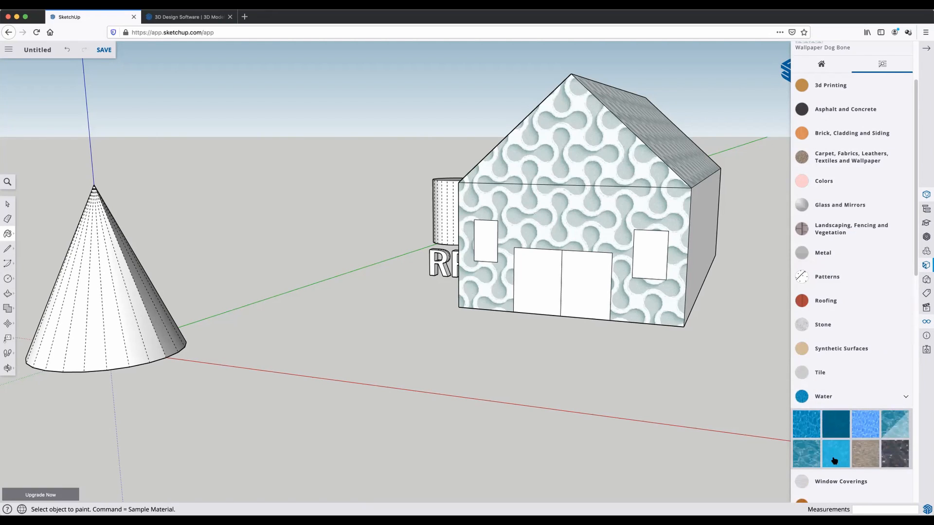
click(834, 458)
click(106, 314)
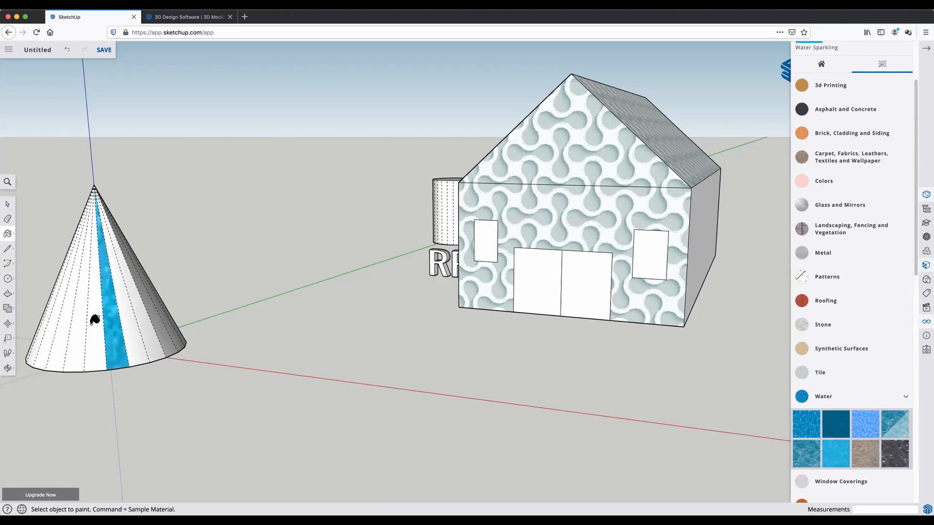
click(97, 319)
click(77, 322)
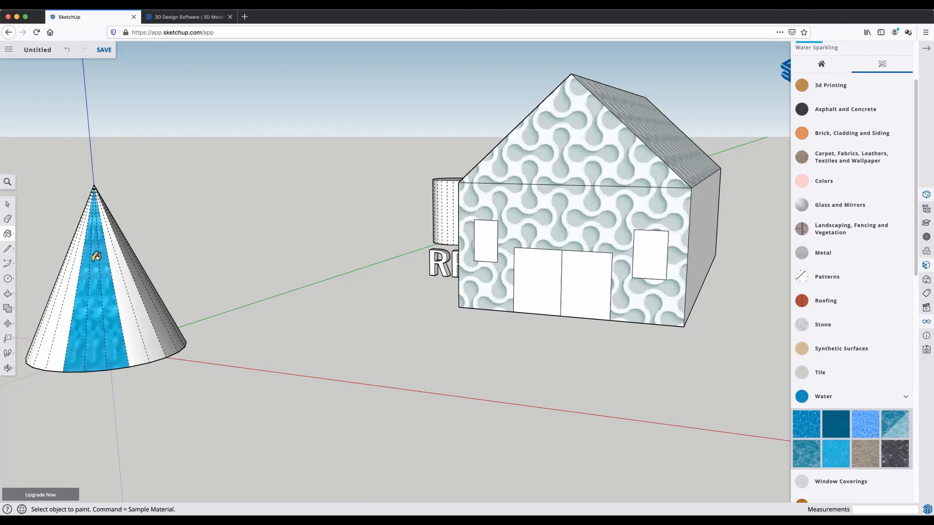
mouse_move(127, 316)
middle_down()
mouse_move(184, 271)
mouse_move(139, 307)
middle_up()
click(153, 310)
click(159, 312)
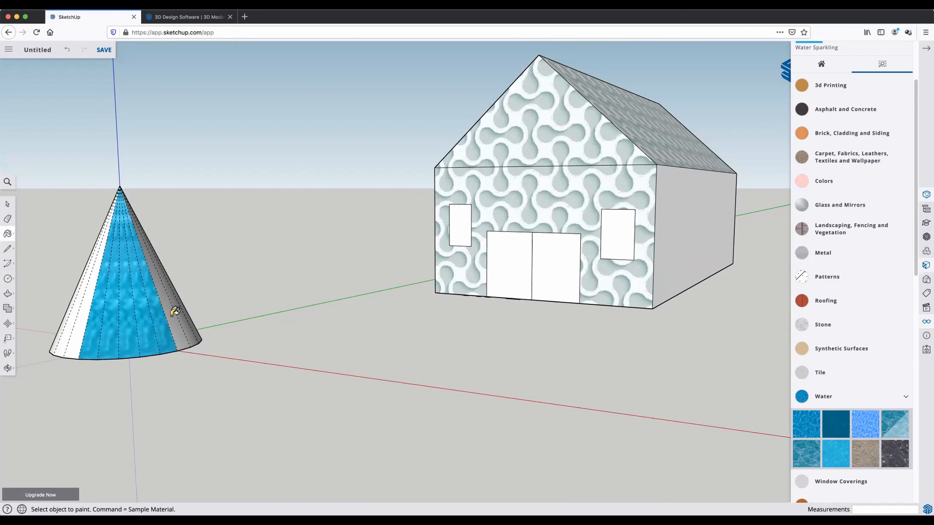
click(173, 312)
Paint the side wall of the house facing away from the cylinder with the Encaustic Tile Circular 02 material.
click(816, 373)
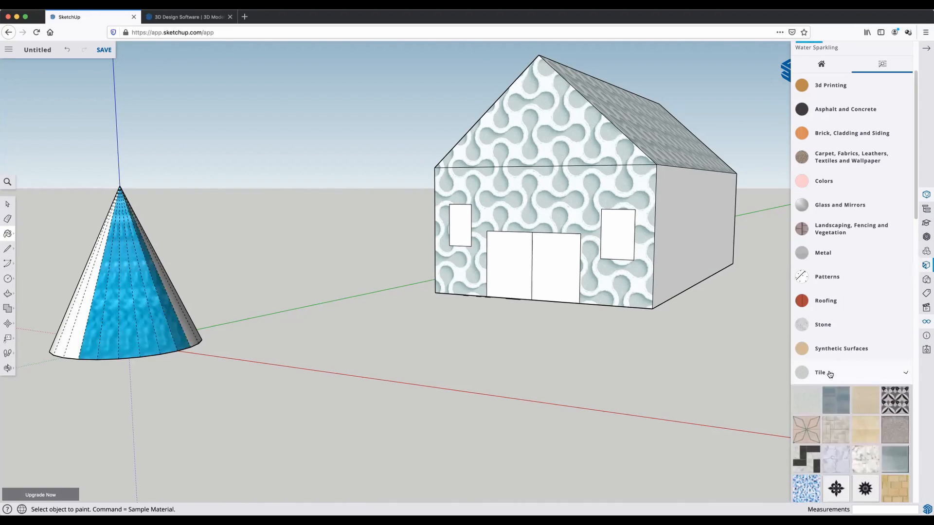
click(817, 428)
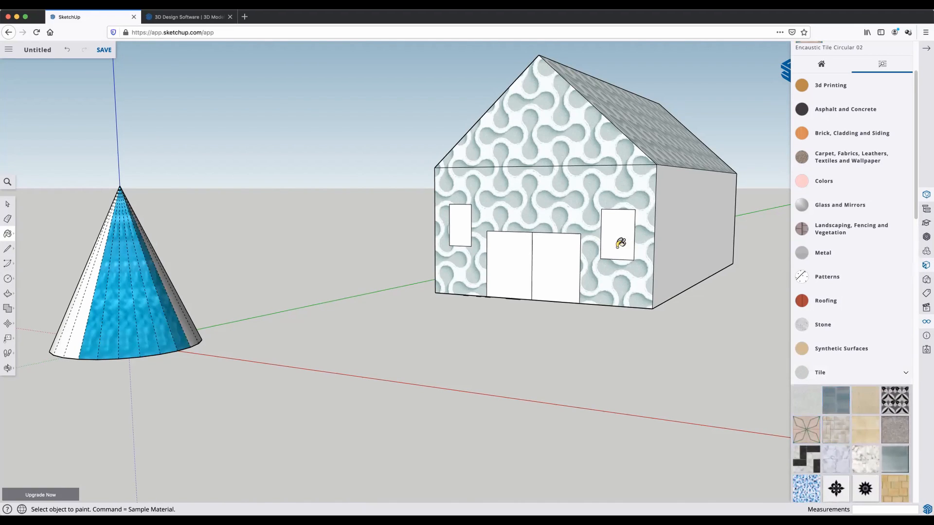
click(690, 223)
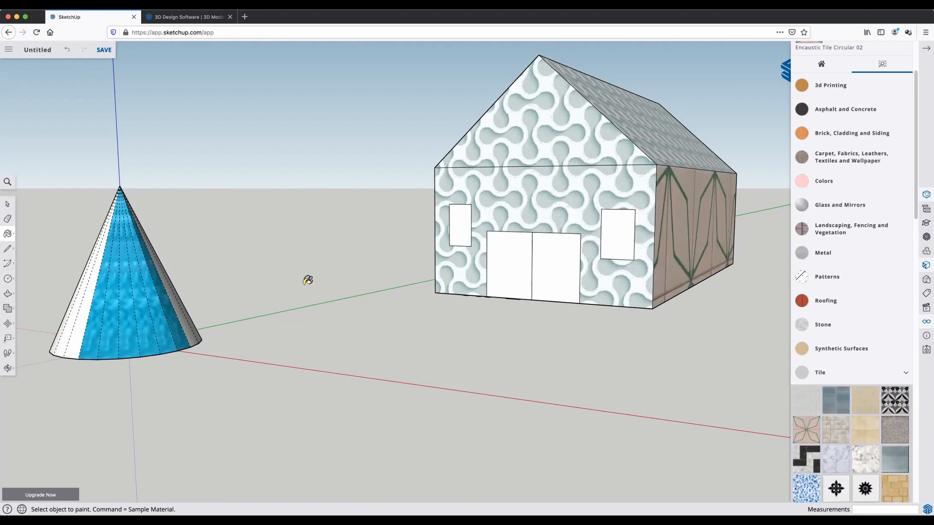
Apply Encaustic Tile Circular 02 to two cone facets beside the water-painted ones and to the RPL text.
click(90, 300)
middle_drag(108, 338, 234, 298)
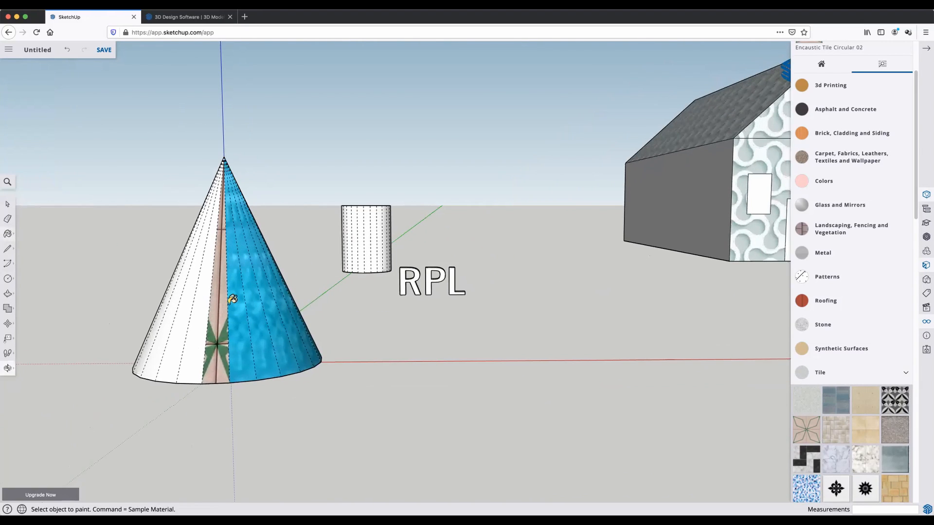
click(417, 276)
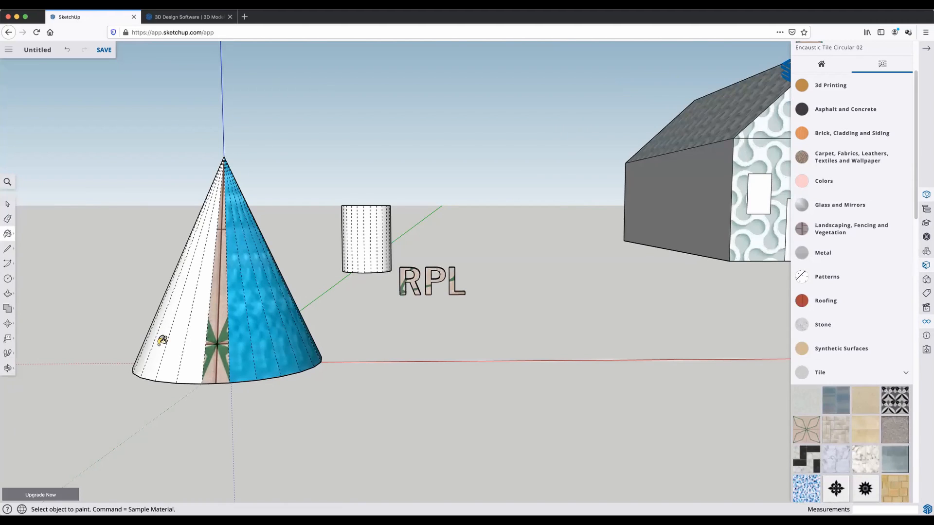
click(191, 337)
middle_drag(288, 339, 266, 328)
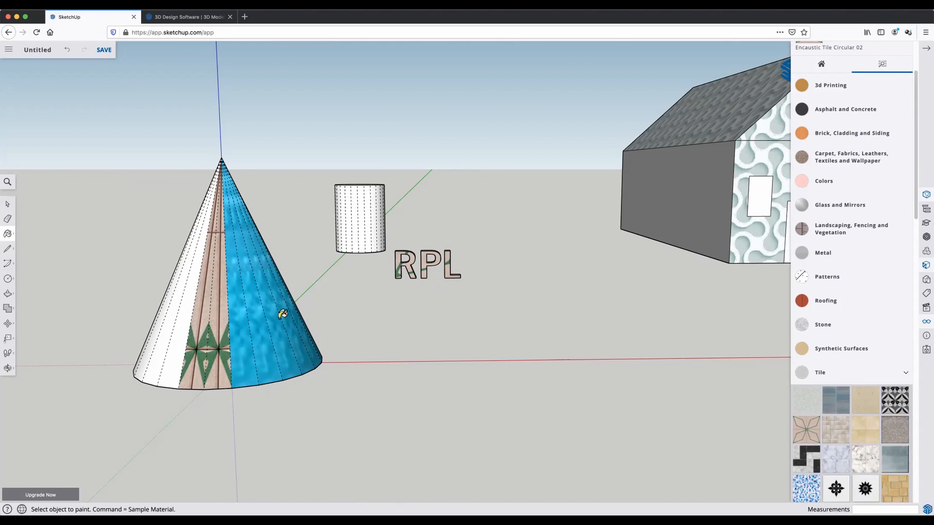
scroll(288, 354, down, 5)
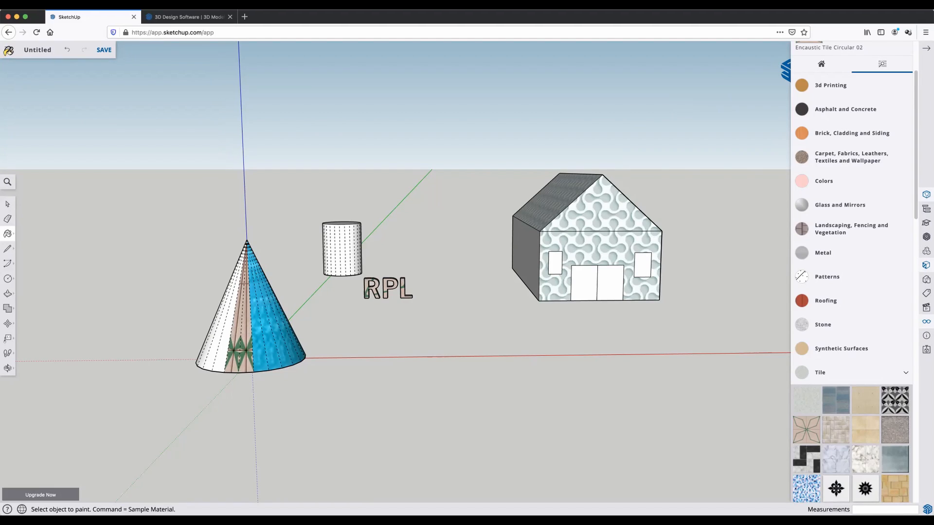
Switch to the Select tool and examine the file formats available for exporting the model.
click(7, 204)
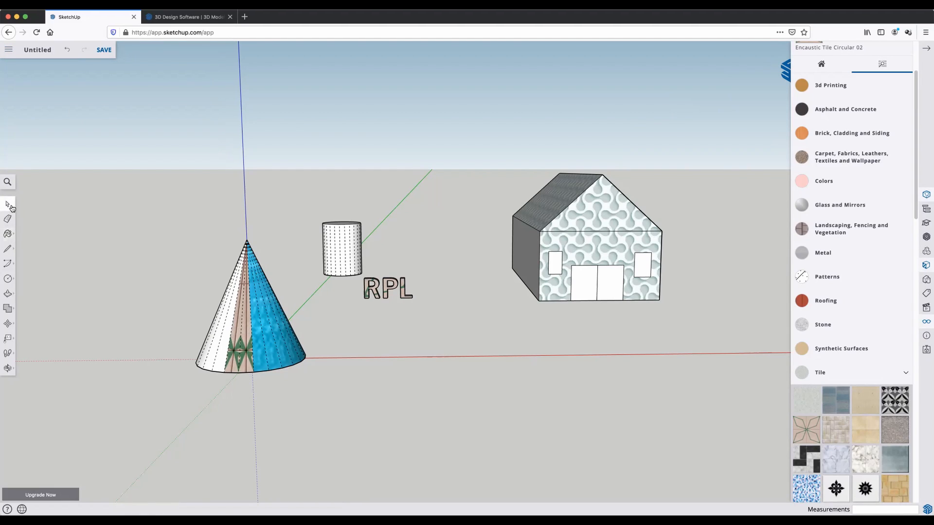
click(8, 51)
mouse_move(40, 162)
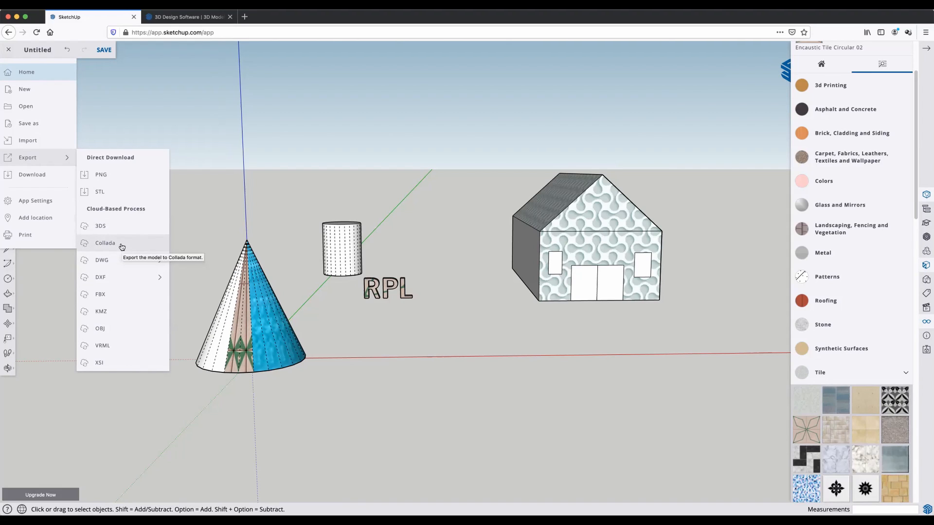
mouse_move(125, 257)
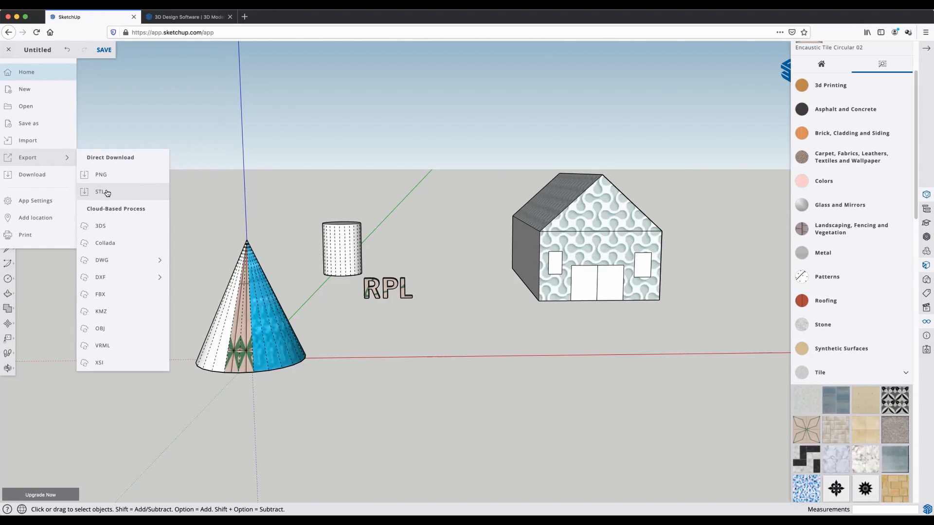
Close the Display and Materials panels, leaving only Entity Info open.
scroll(871, 248, down, 10)
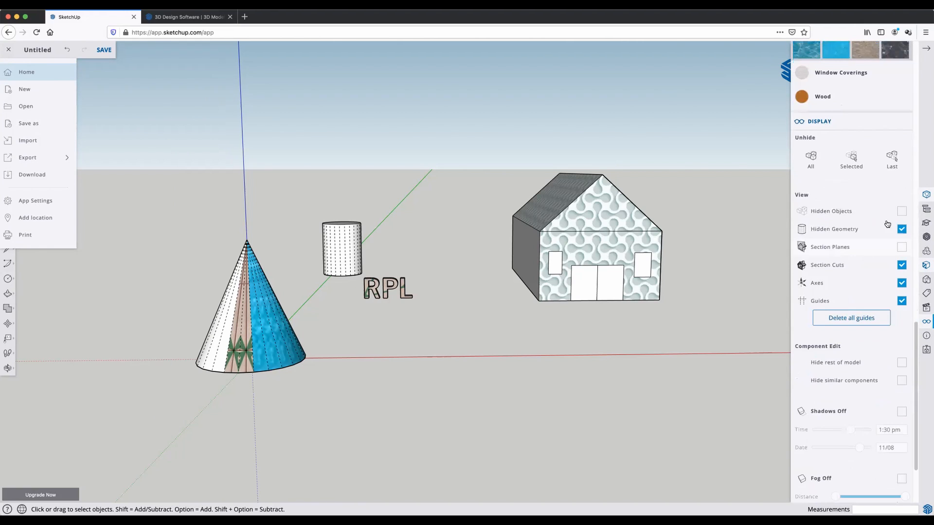
scroll(908, 260, down, 5)
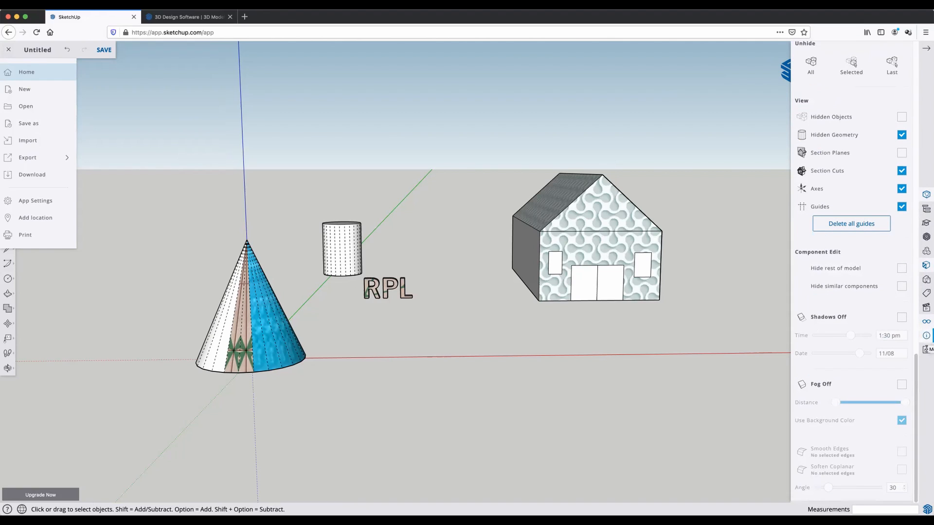
scroll(884, 291, up, 20)
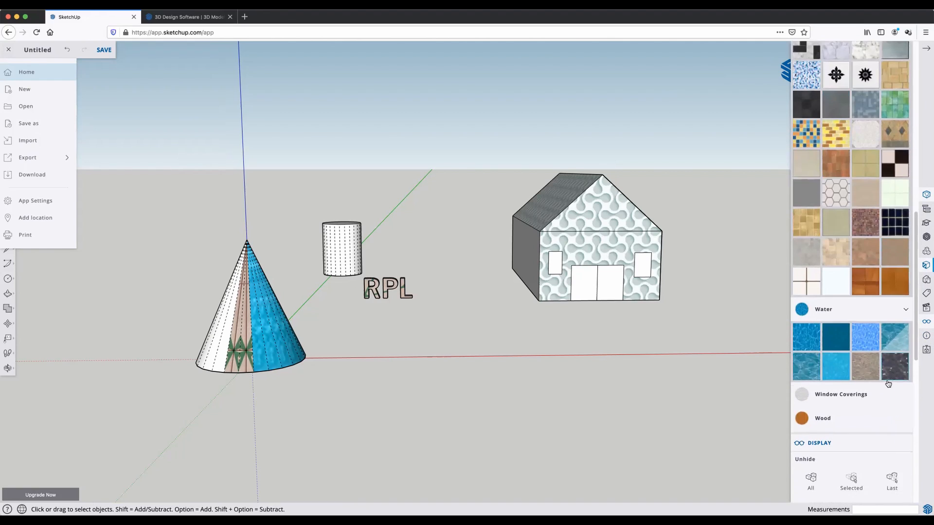
scroll(889, 385, down, 8)
click(905, 274)
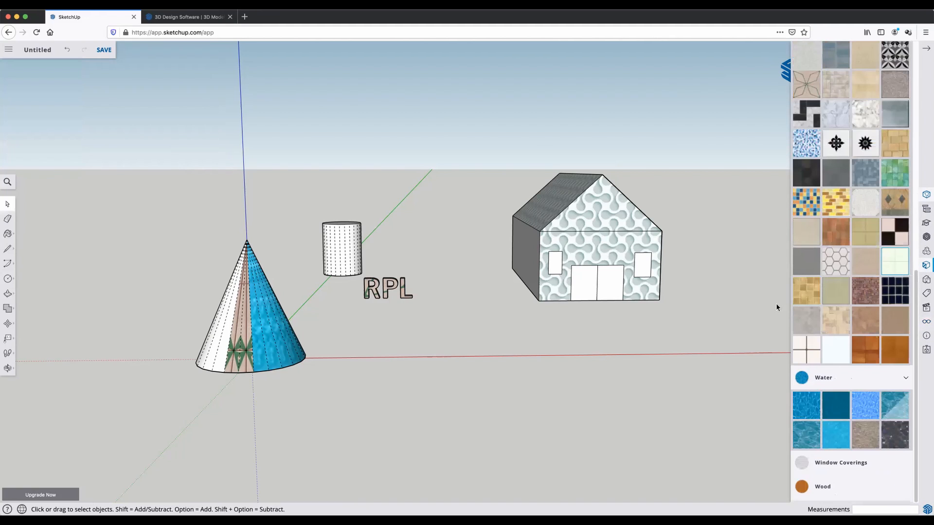
scroll(775, 303, down, 5)
scroll(880, 239, up, 15)
scroll(887, 200, up, 2)
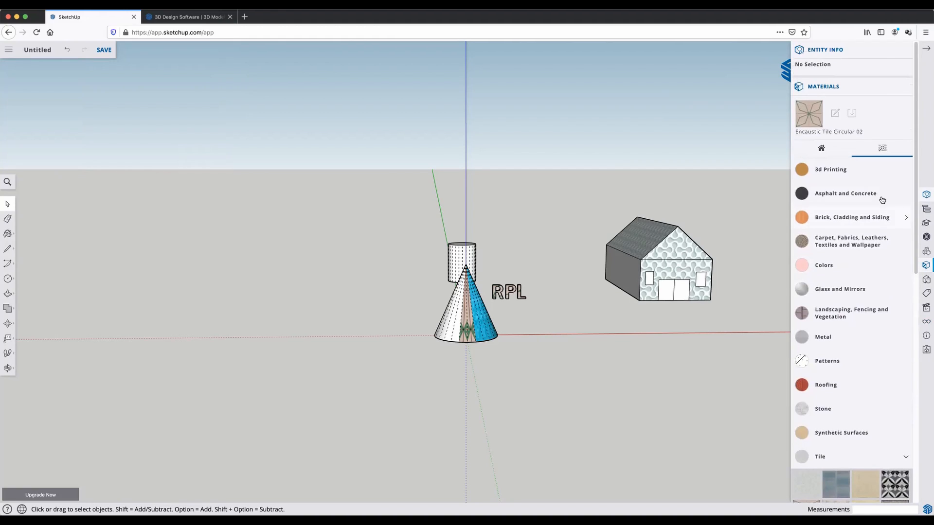
click(904, 86)
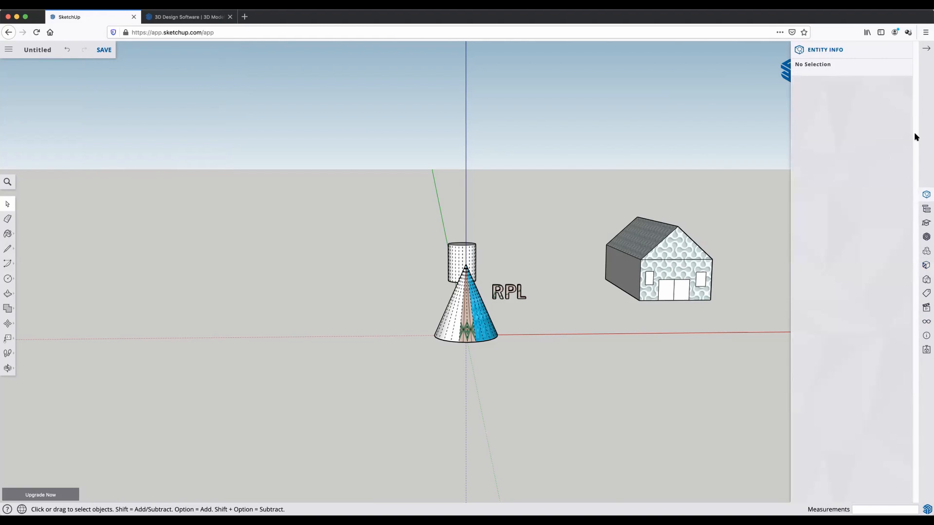
View the Outliner panel, close it, and open the Instructor panel in its place.
click(927, 209)
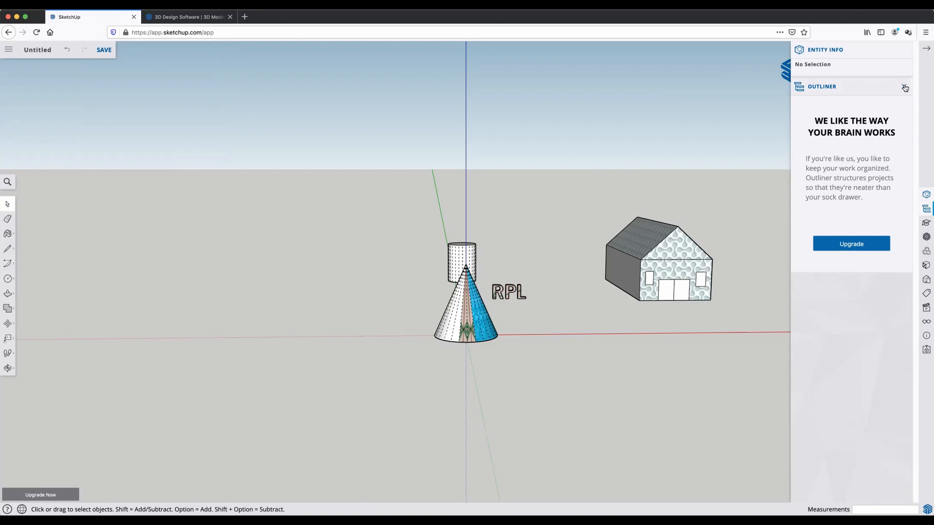
click(904, 87)
click(926, 223)
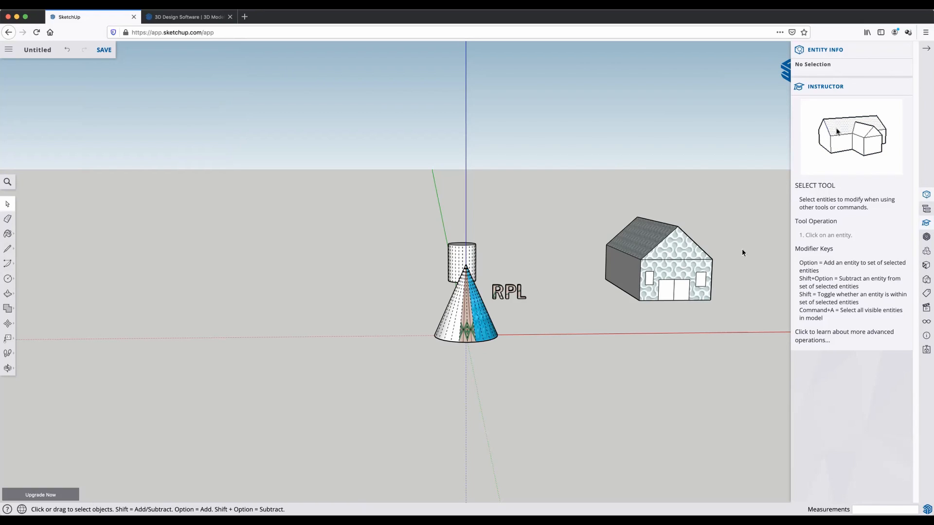
Draw a 2-point arc over the house's double door, spanning its top corners, with a bulge of about 5 5/8".
click(8, 266)
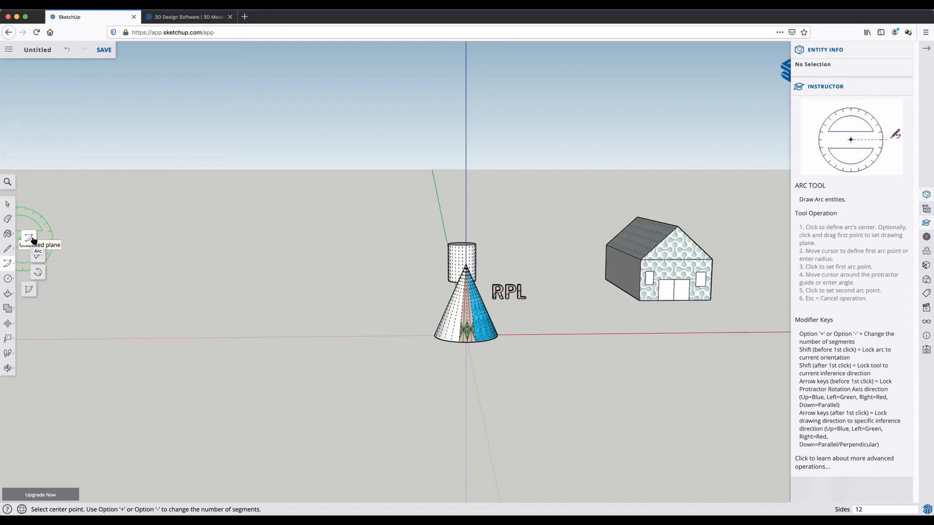
click(40, 256)
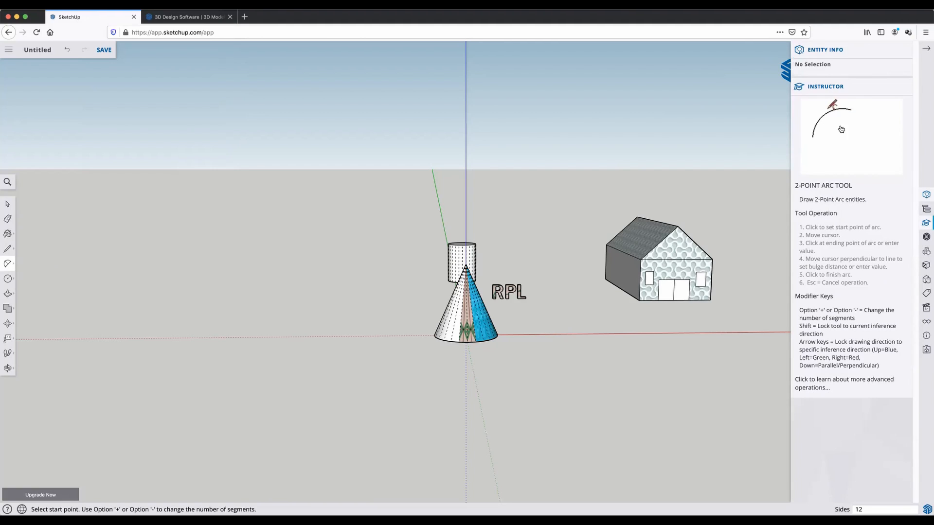
shift+middle_drag(441, 335, 231, 368)
scroll(452, 314, up, 8)
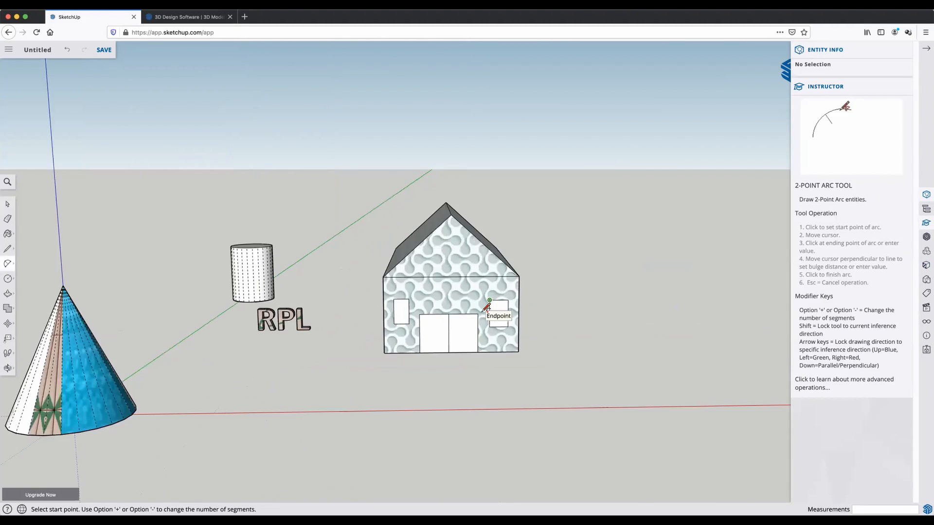
scroll(432, 315, up, 2)
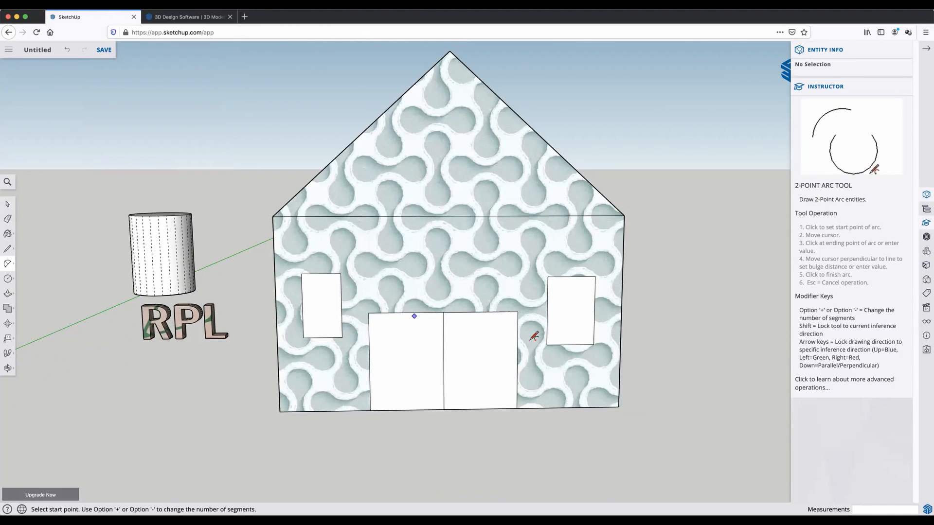
click(369, 313)
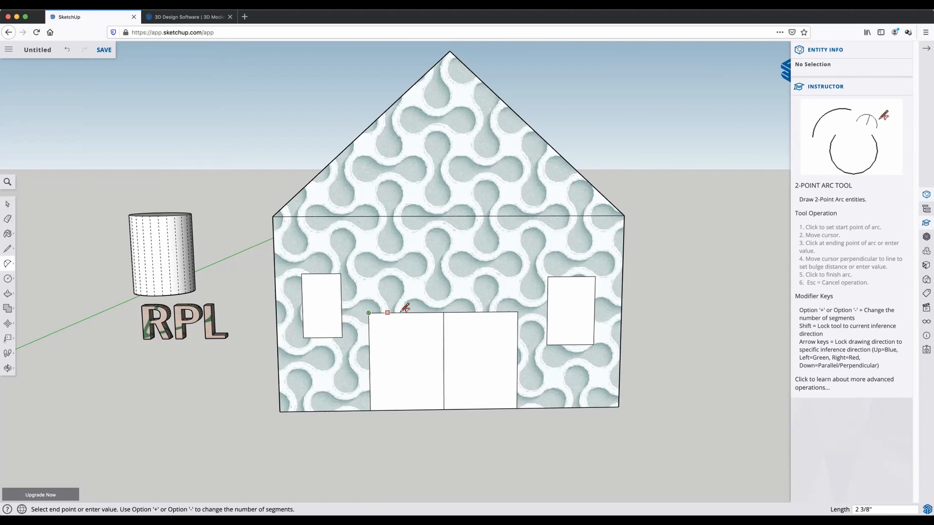
click(517, 312)
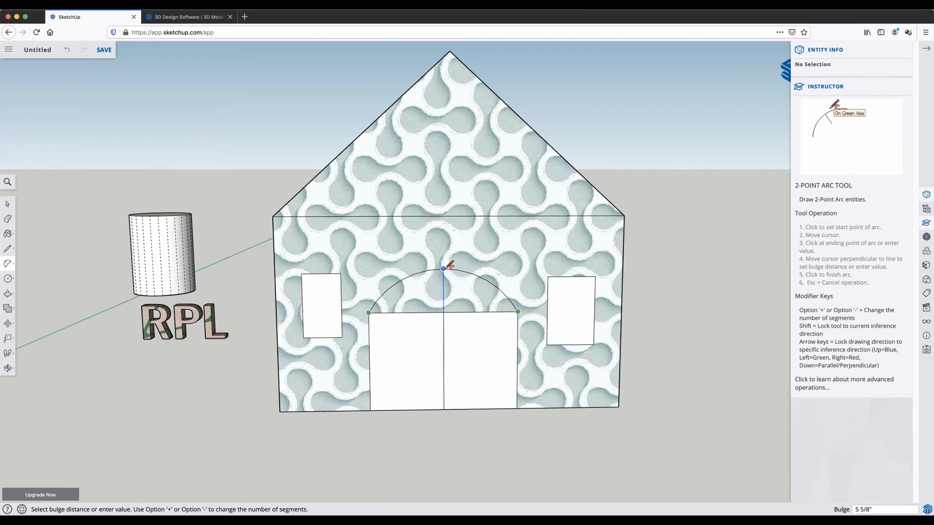
click(450, 265)
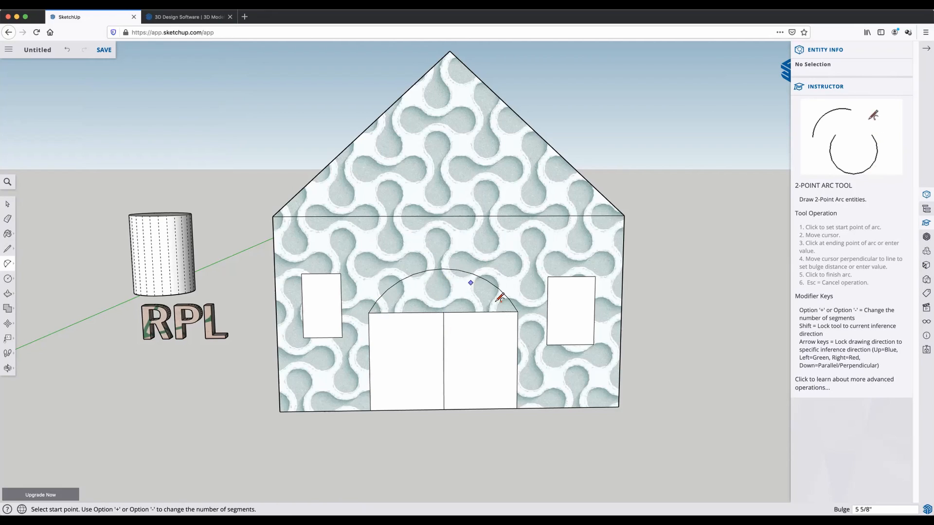
Draw a winding S-shaped curve with the Freehand tool on the open ground beside the house.
click(11, 280)
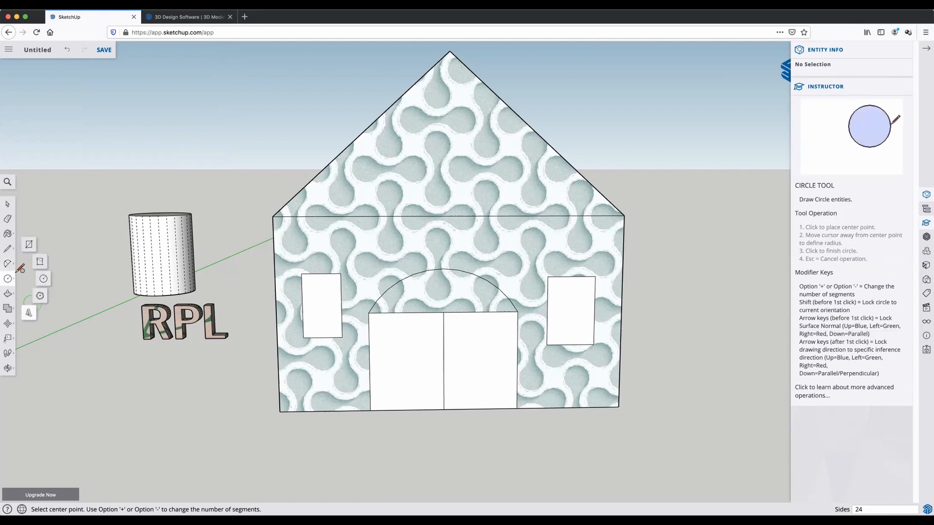
click(10, 266)
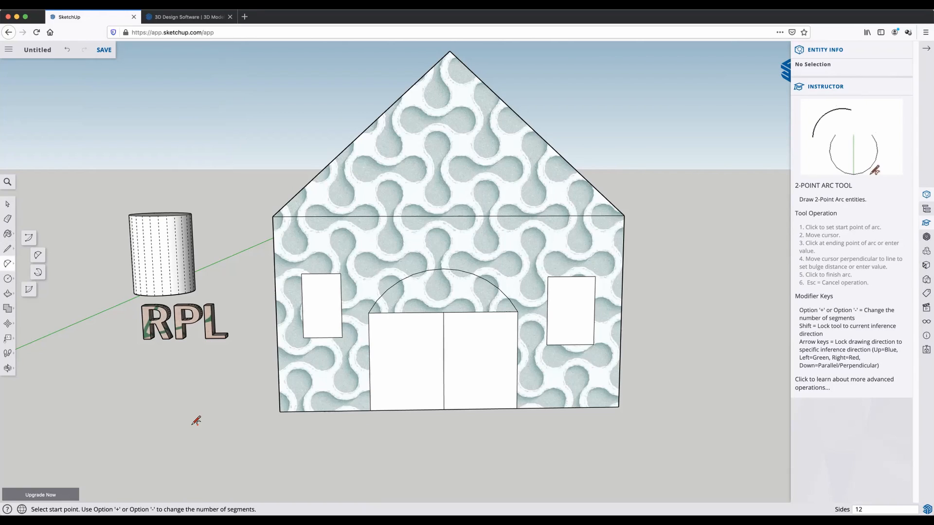
scroll(146, 397, down, 3)
middle_drag(167, 386, 68, 306)
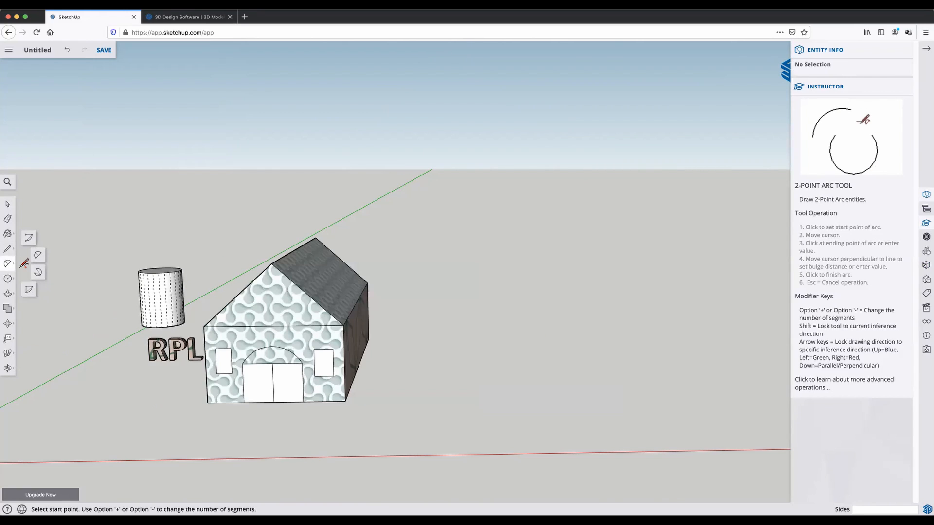
click(9, 252)
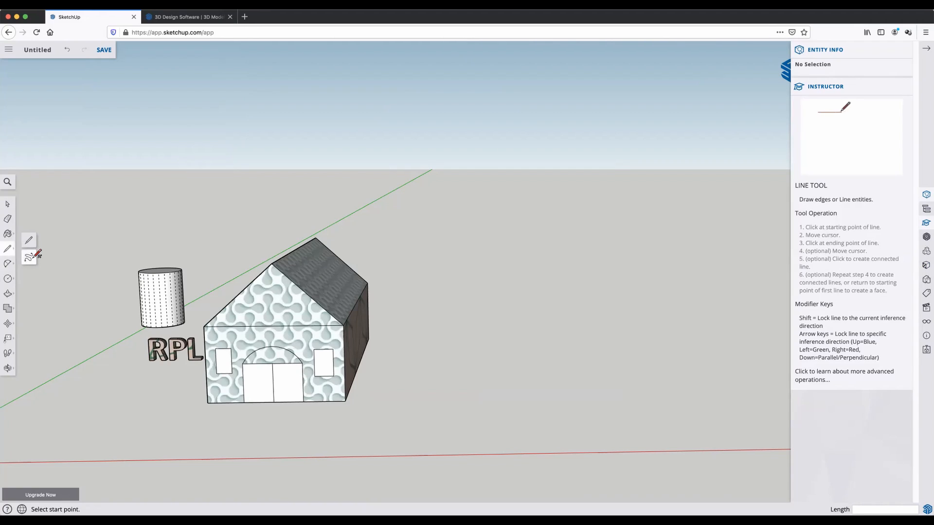
click(34, 257)
mouse_move(437, 400)
mouse_down()
mouse_move(490, 329)
mouse_move(569, 319)
mouse_move(543, 291)
mouse_move(534, 263)
mouse_up()
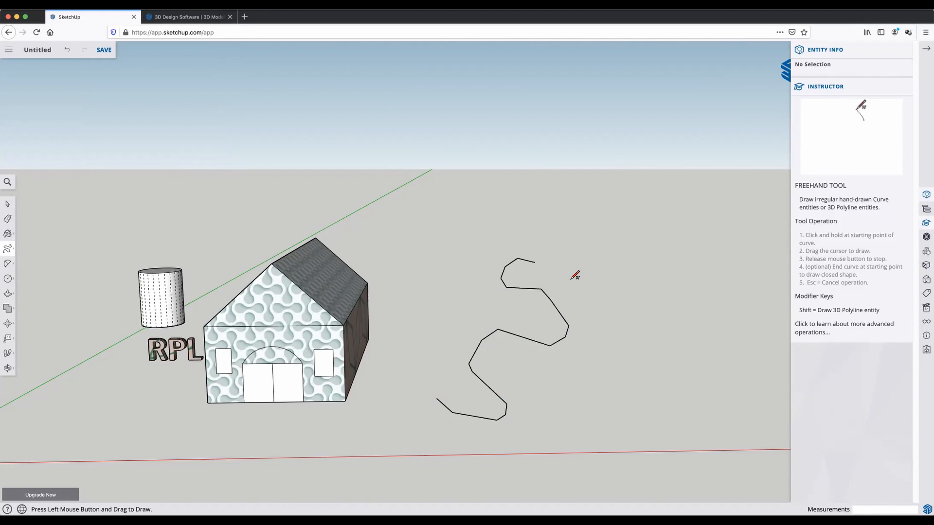
Draw a small upright circle centred on the far end of the freehand curve, perpendicular to the path.
mouse_move(603, 309)
middle_down()
mouse_move(444, 292)
mouse_move(541, 298)
middle_up()
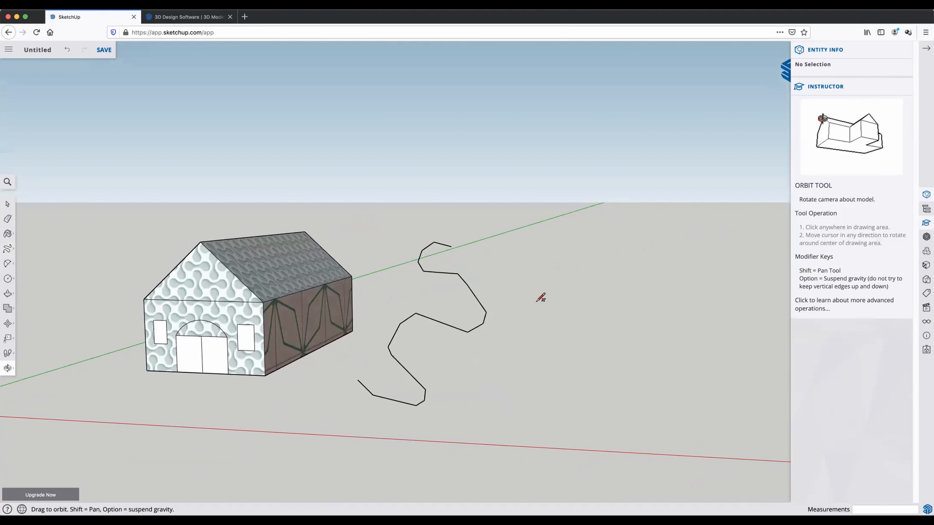
key(c)
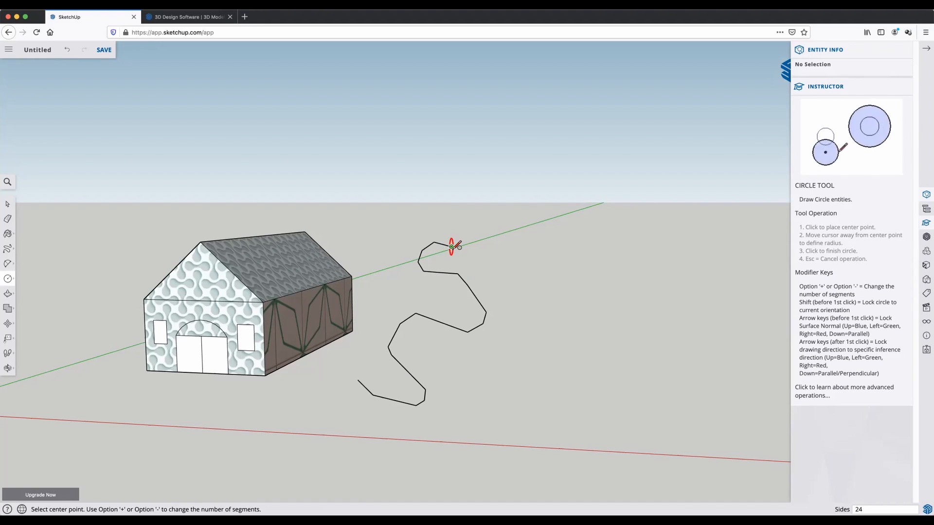
click(451, 246)
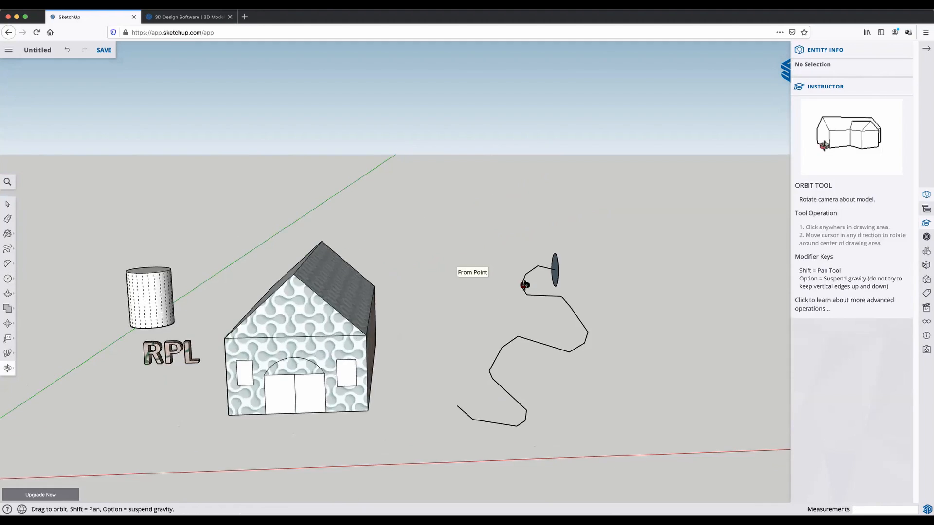
click(7, 279)
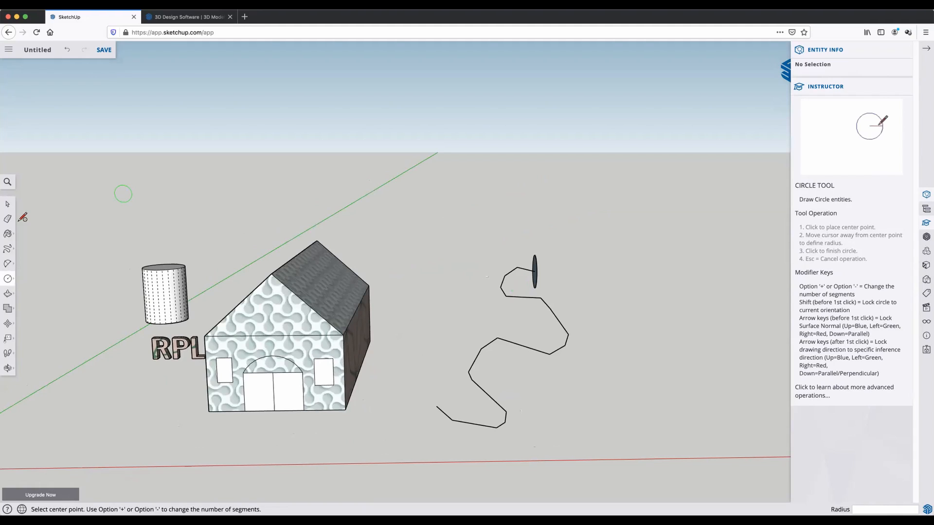
middle_drag(404, 277, 407, 270)
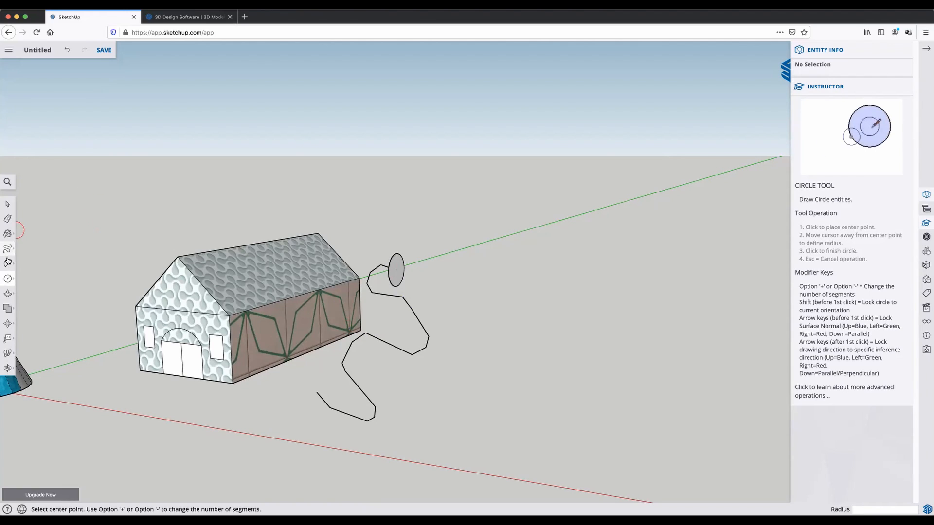
Extrude the circle along the whole freehand curve with Follow Me to form a winding tube.
click(8, 293)
click(37, 297)
middle_drag(395, 286, 510, 271)
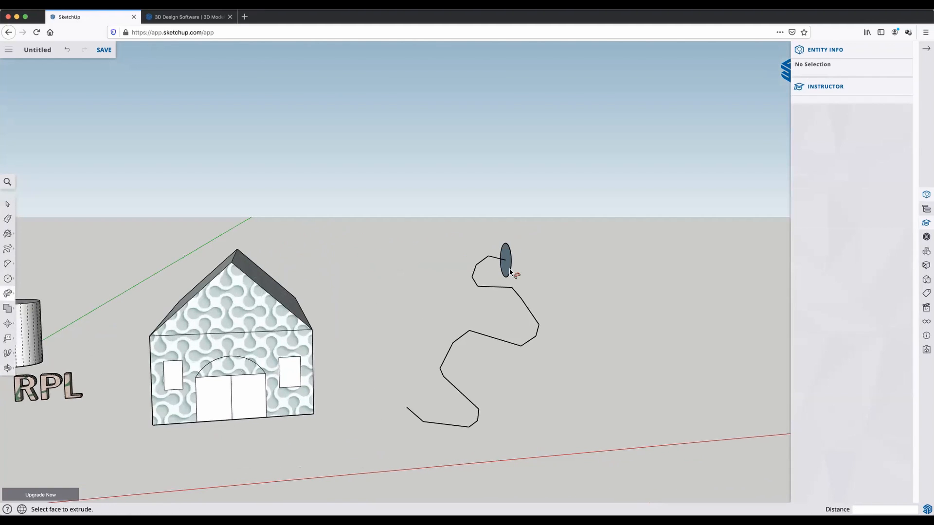
click(508, 270)
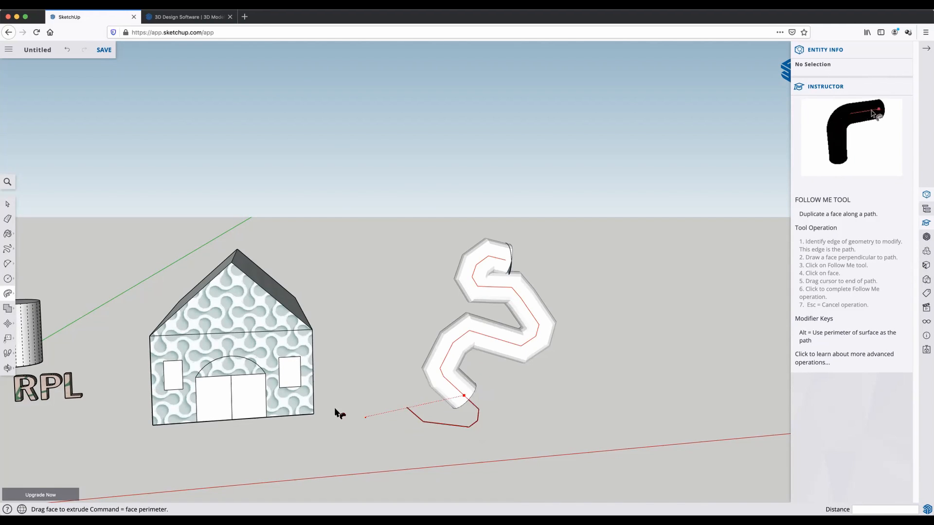
click(402, 434)
middle_drag(447, 432, 316, 372)
middle_drag(509, 354, 535, 316)
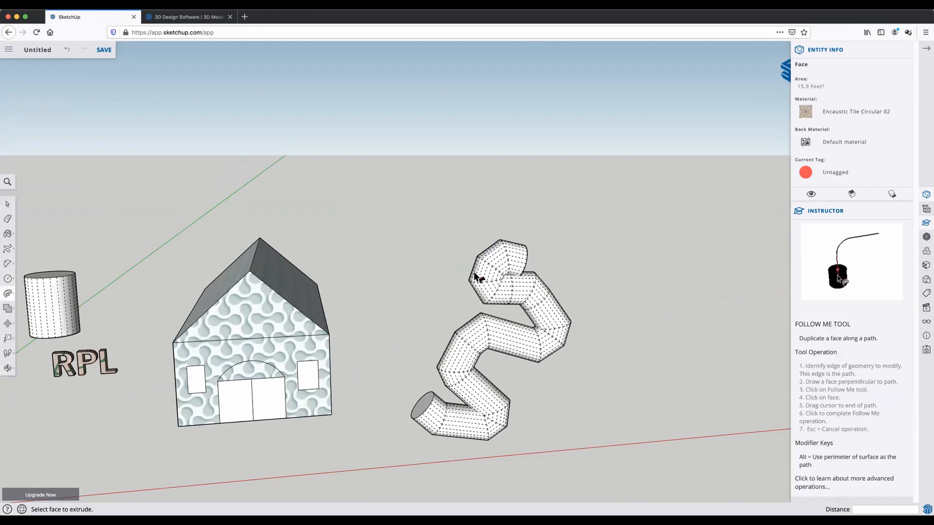
middle_drag(440, 337, 336, 363)
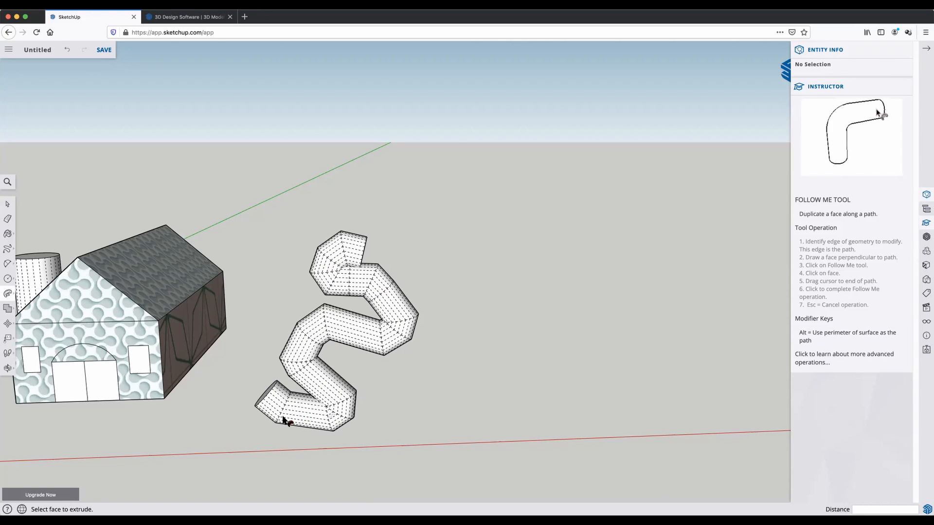
middle_drag(444, 316, 442, 313)
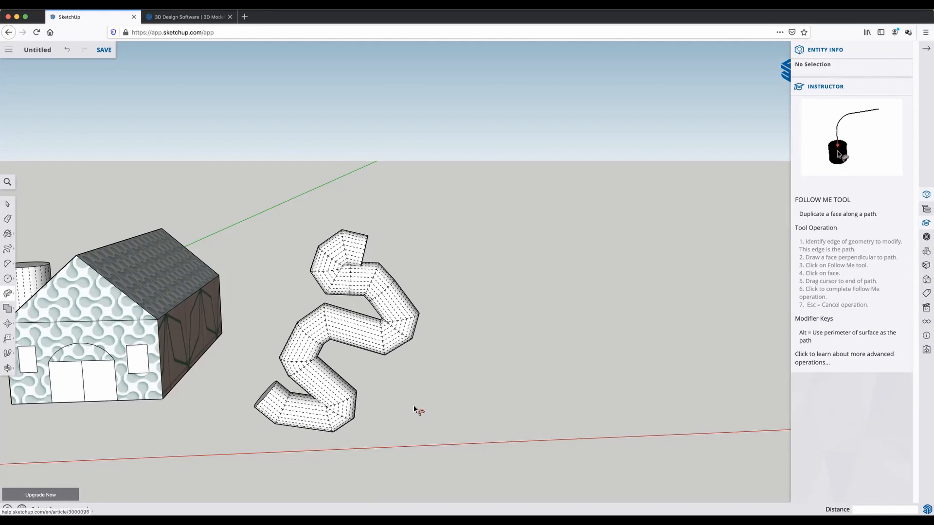
middle_drag(395, 392, 454, 375)
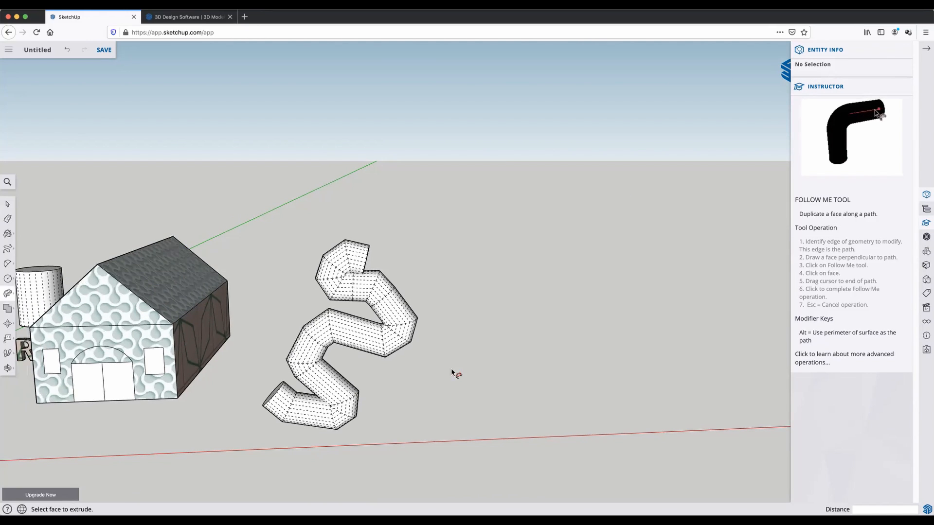
Close the Instructor panel, then open the 3D Warehouse and look through its curated collections, featured models and catalogs.
click(906, 88)
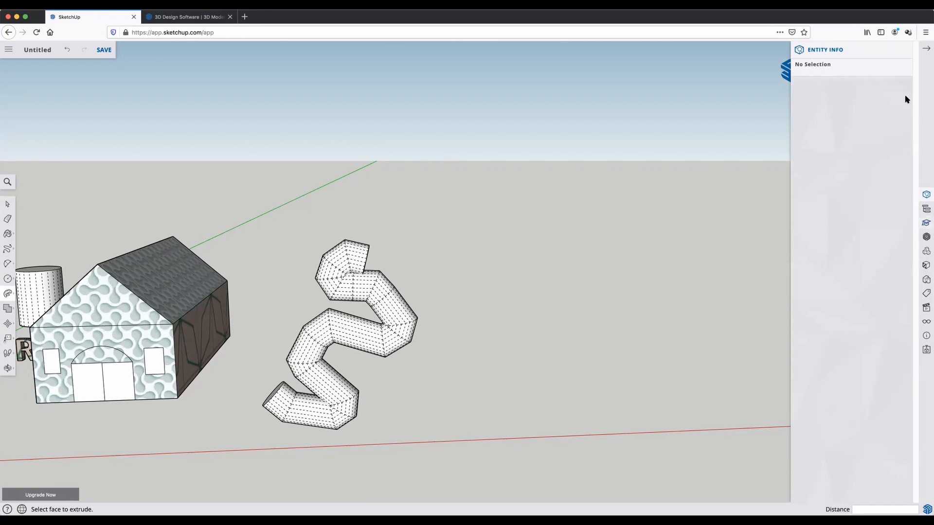
click(926, 237)
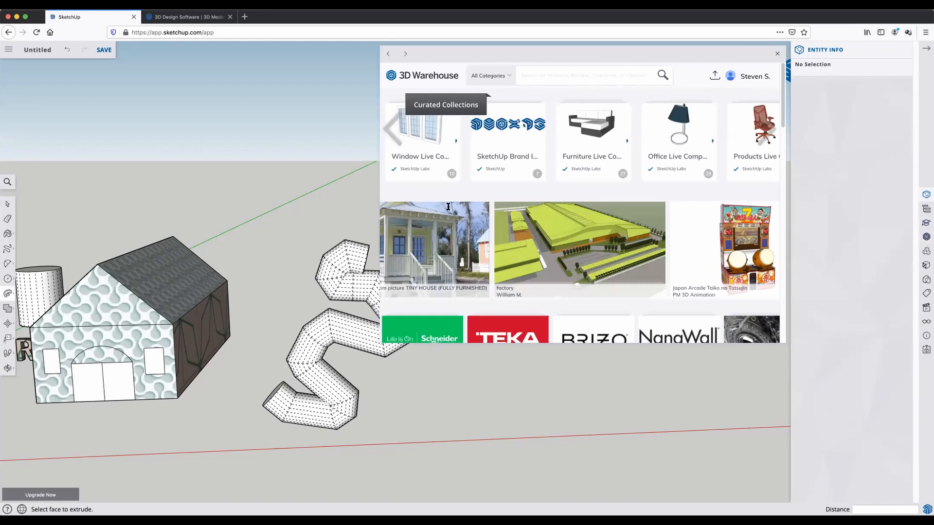
scroll(536, 291, down, 4)
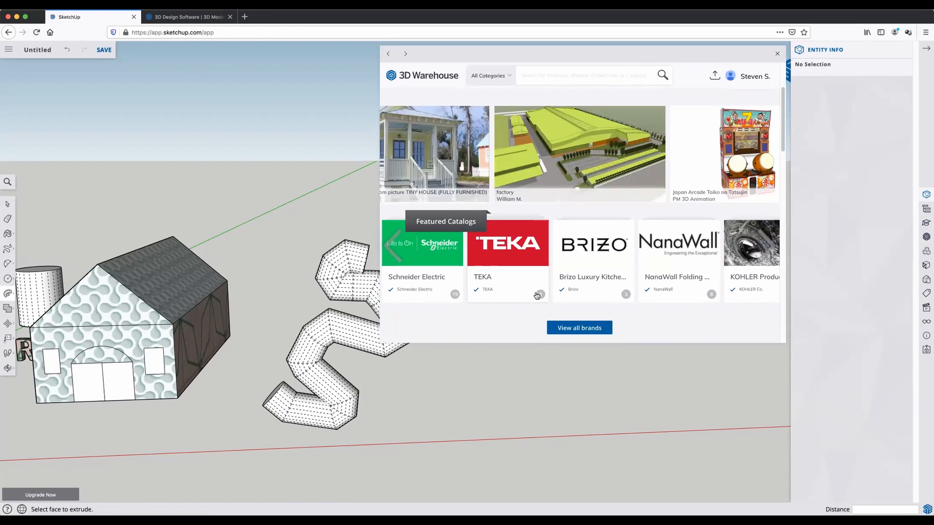
scroll(536, 296, up, 4)
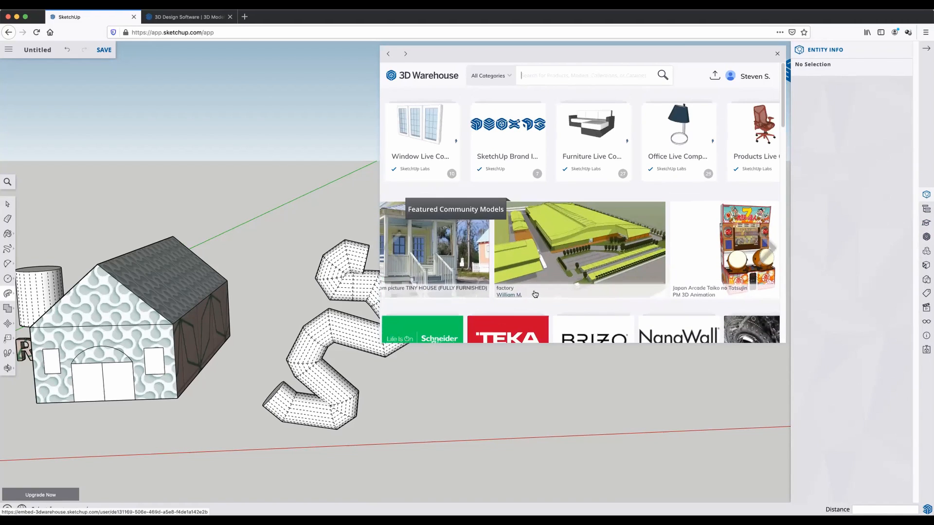
scroll(536, 245, down, 1)
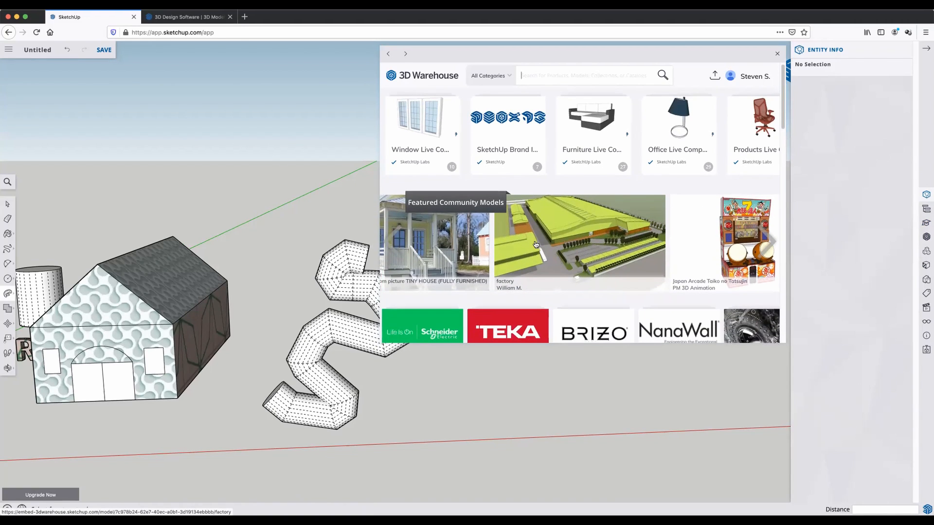
scroll(537, 244, down, 4)
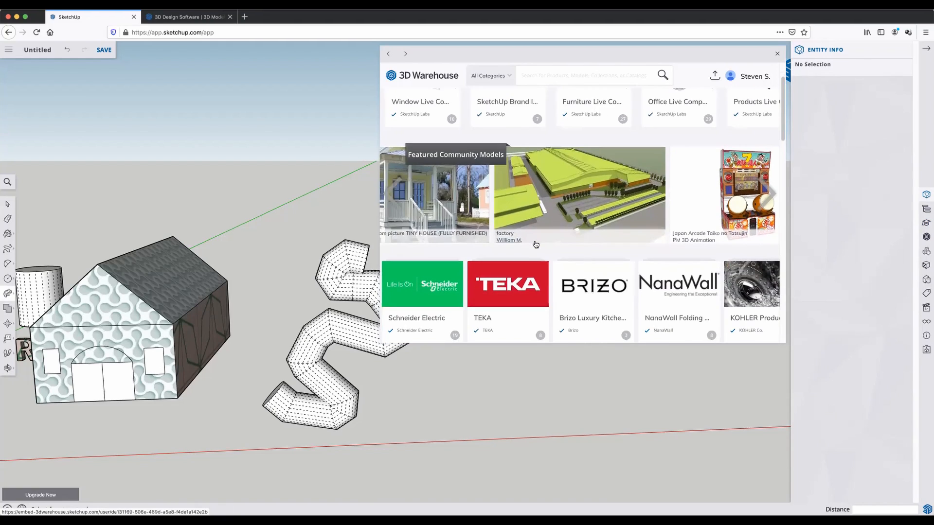
scroll(536, 245, down, 6)
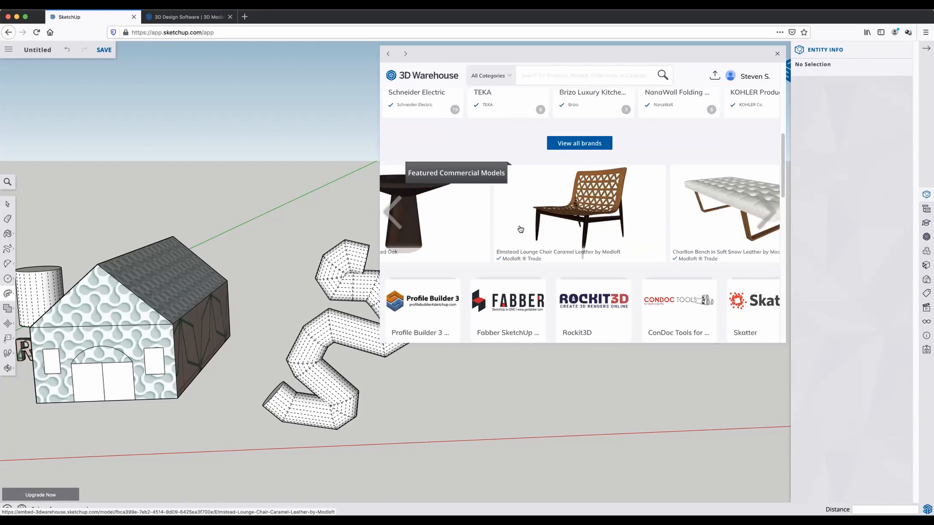
scroll(456, 241, down, 8)
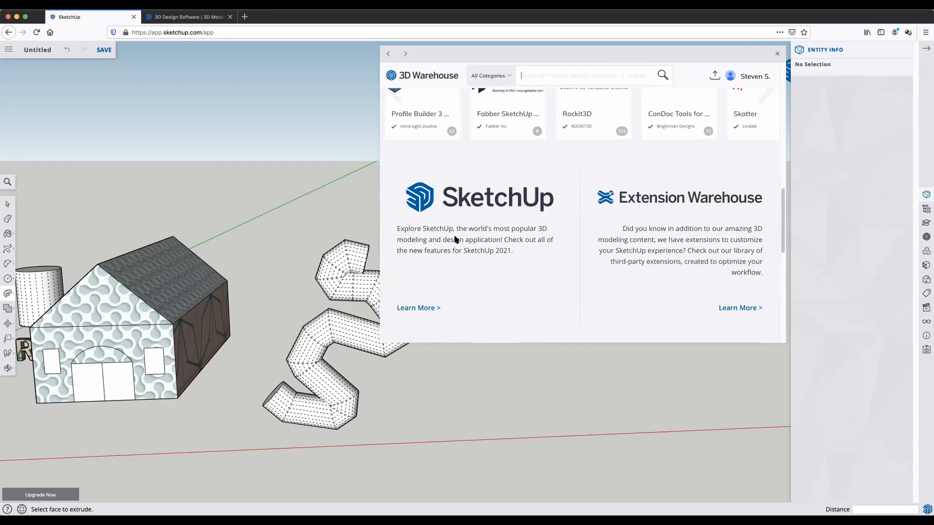
scroll(455, 243, up, 15)
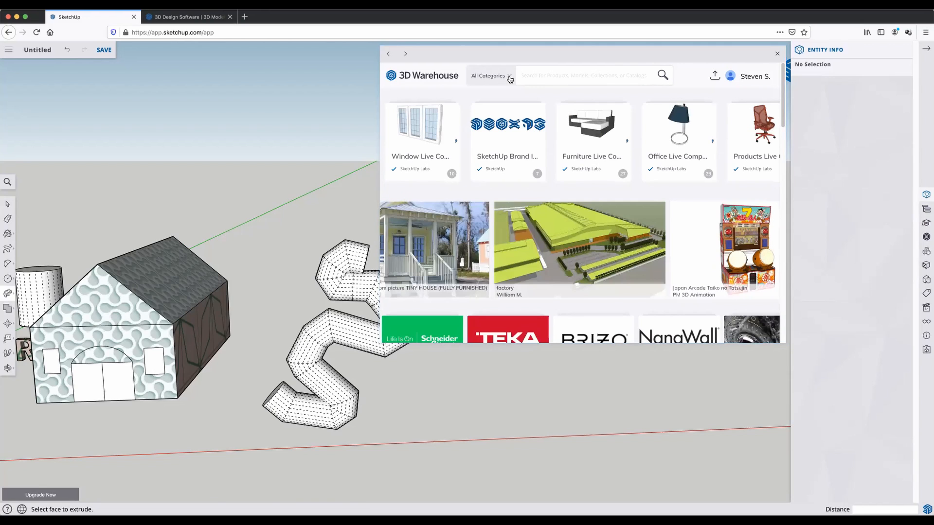
Filter the 3D Warehouse to the Film, Stage & Events category and look through its products.
click(506, 77)
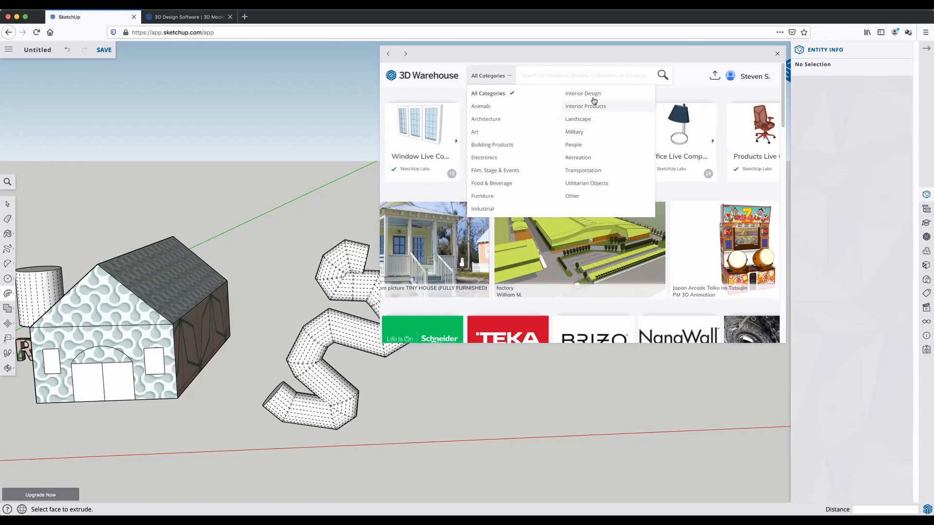
click(505, 171)
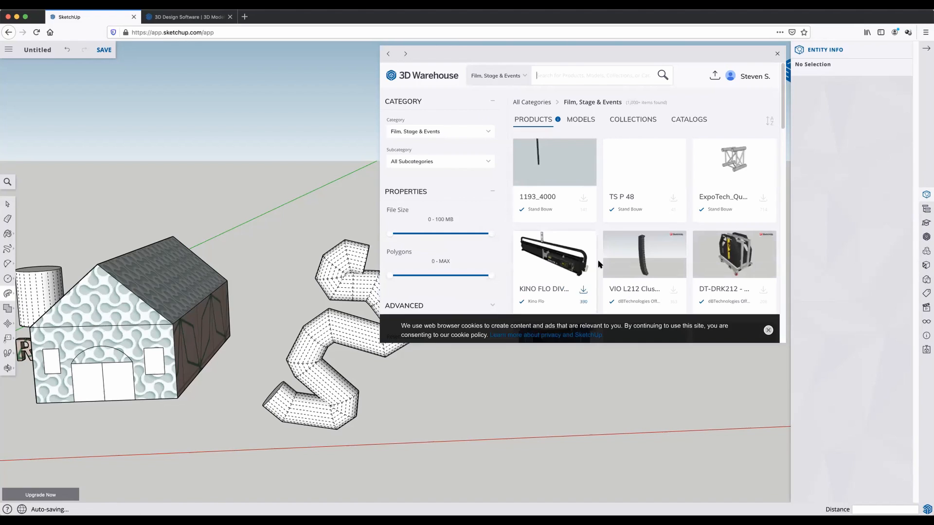
scroll(617, 255, down, 5)
scroll(653, 201, down, 6)
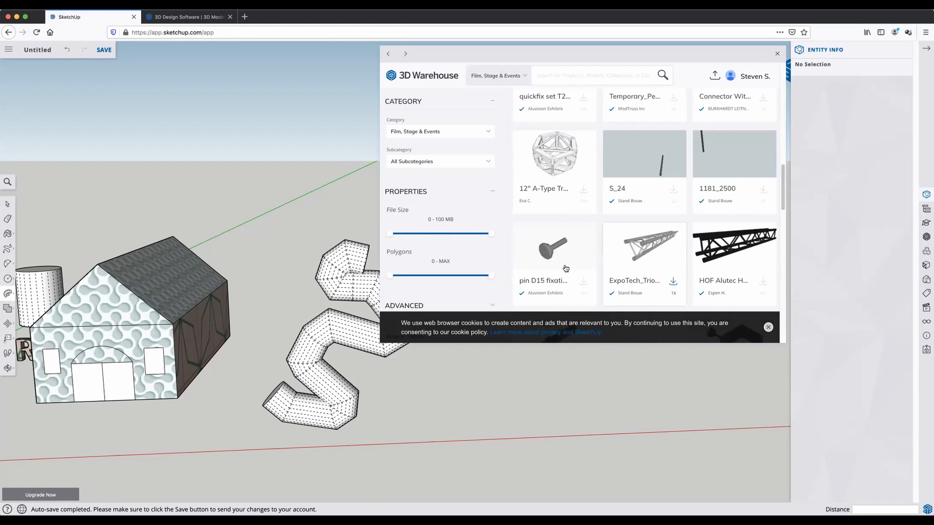
Filter the 3D Warehouse to the Furniture category and look through its products.
scroll(566, 268, down, 4)
scroll(560, 219, up, 6)
click(525, 76)
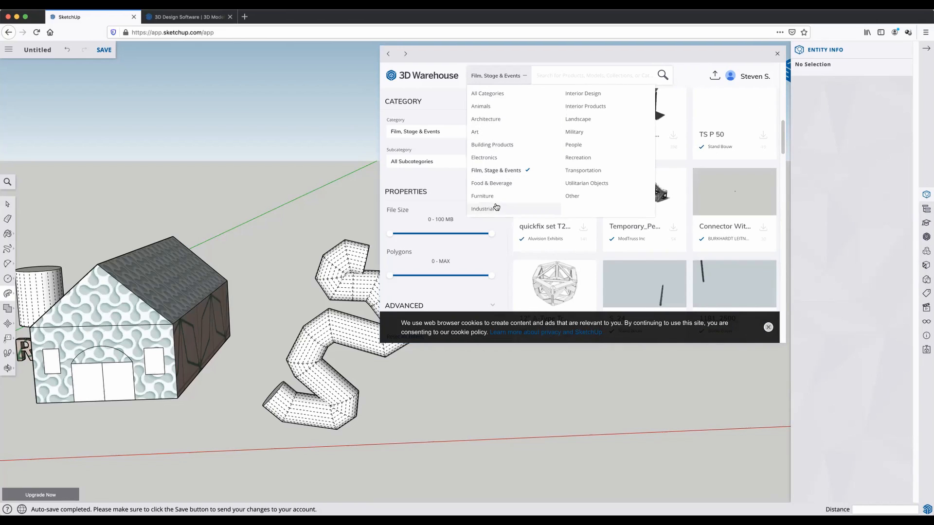
click(483, 196)
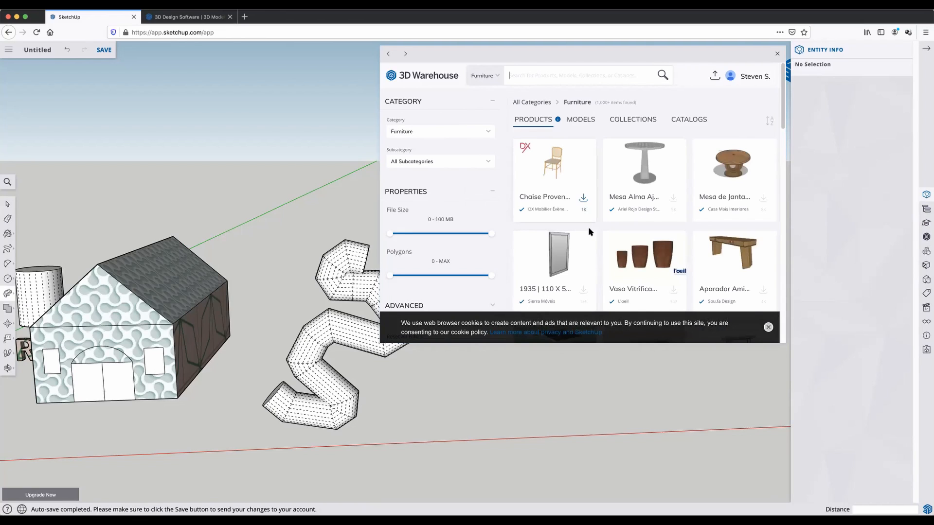
scroll(560, 229, down, 3)
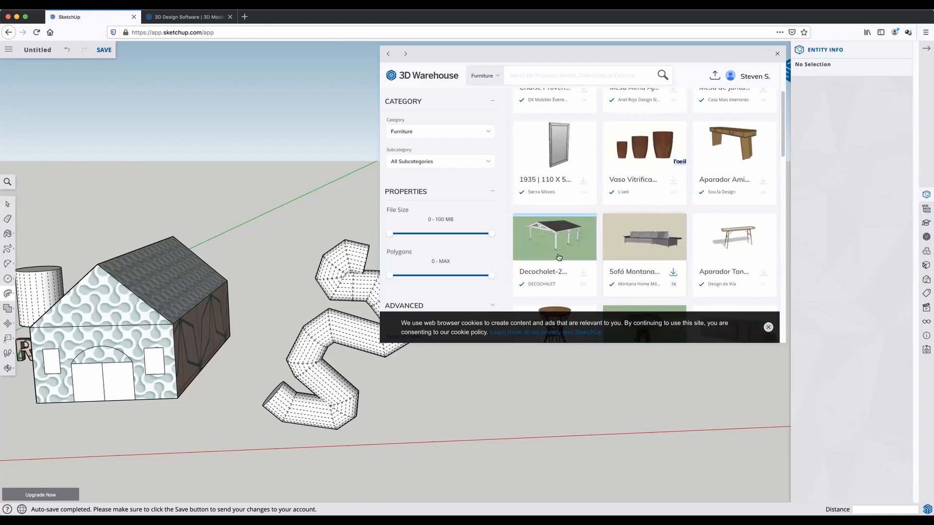
scroll(695, 231, up, 3)
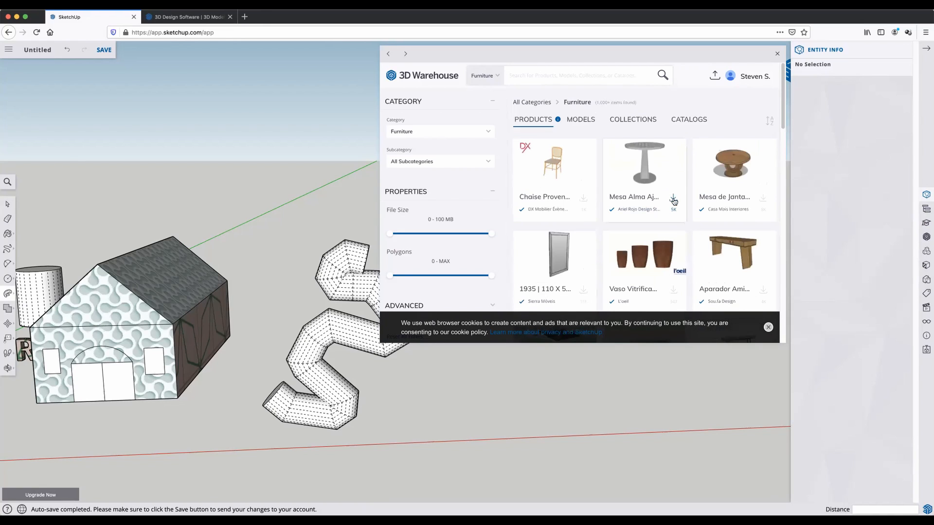
Download the round Mesa Alma Ajedrez table from the 3D Warehouse and place it beside the winding tube.
click(673, 200)
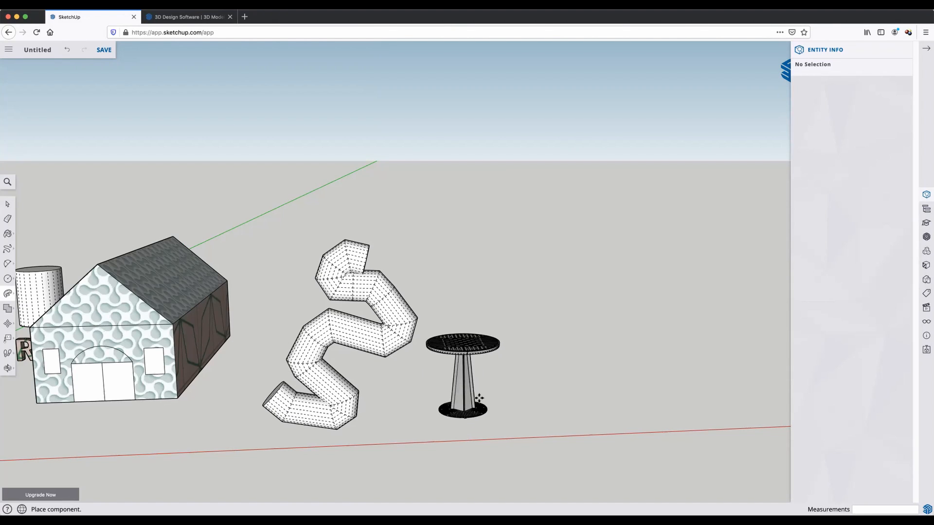
click(508, 399)
middle_drag(539, 371, 533, 339)
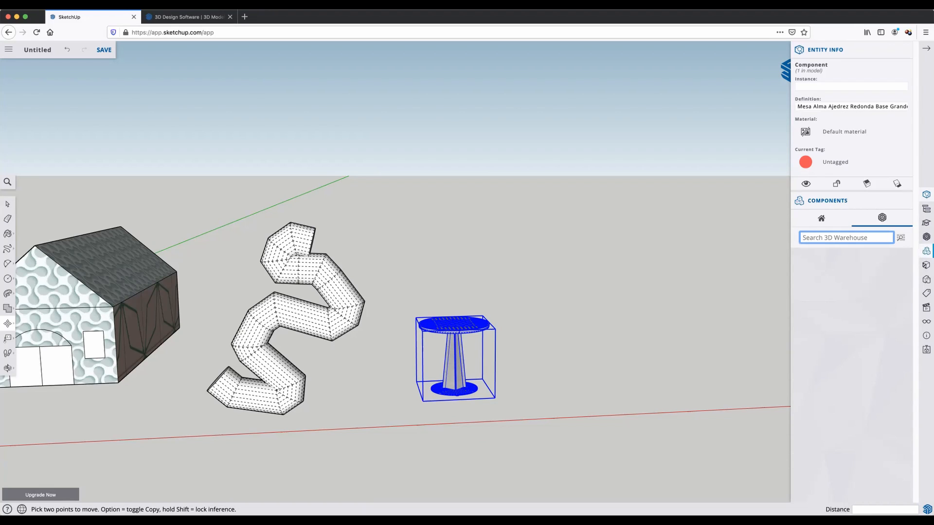
Look through the components used in the model, then the material categories, and close both panels.
click(822, 218)
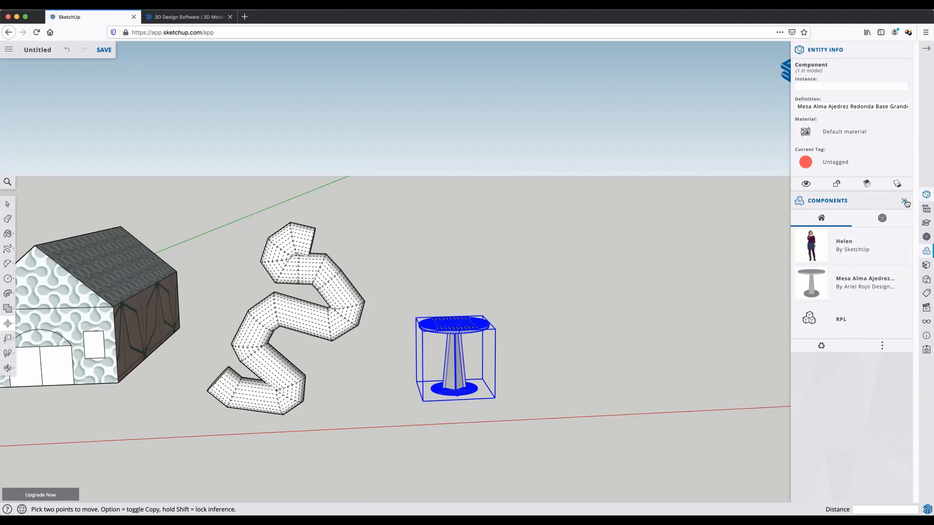
click(905, 201)
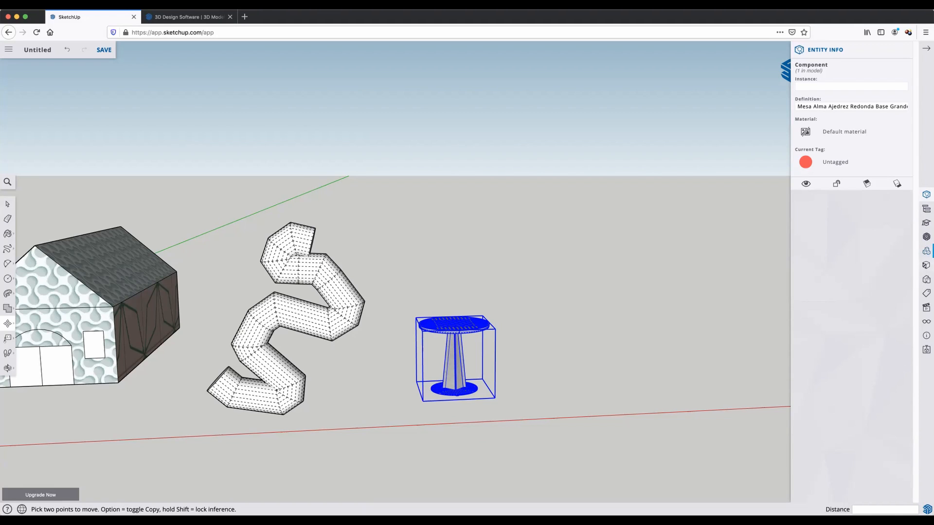
click(926, 266)
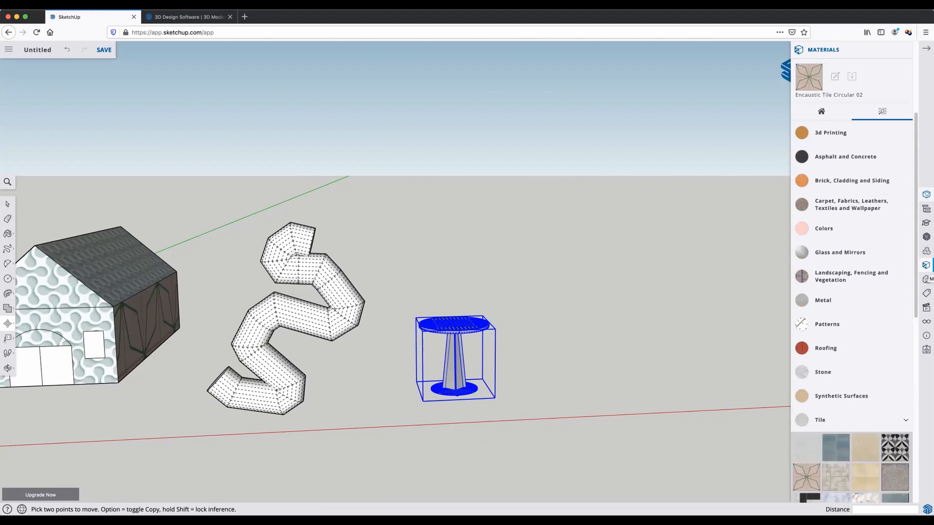
click(904, 50)
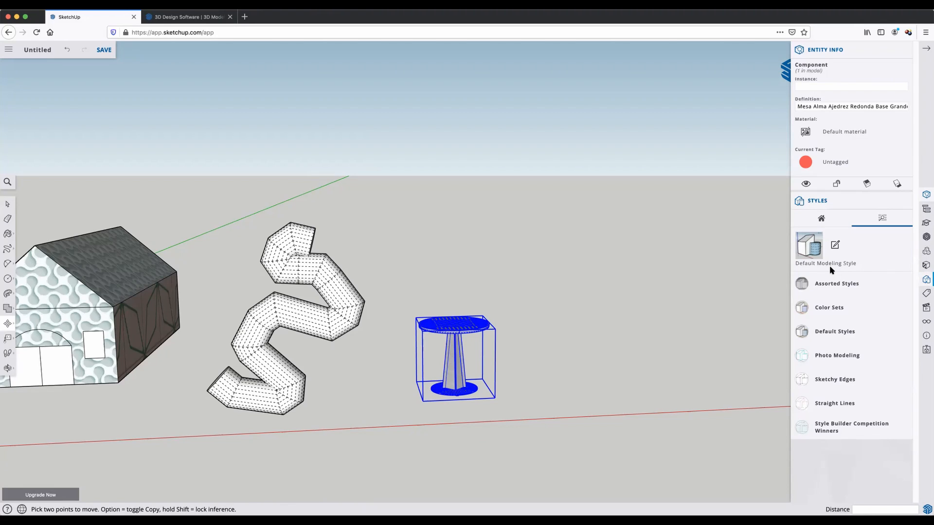
Browse the style collections, including Assorted Styles, and apply the Photo Modeling Style to the model.
click(833, 309)
click(833, 310)
click(856, 292)
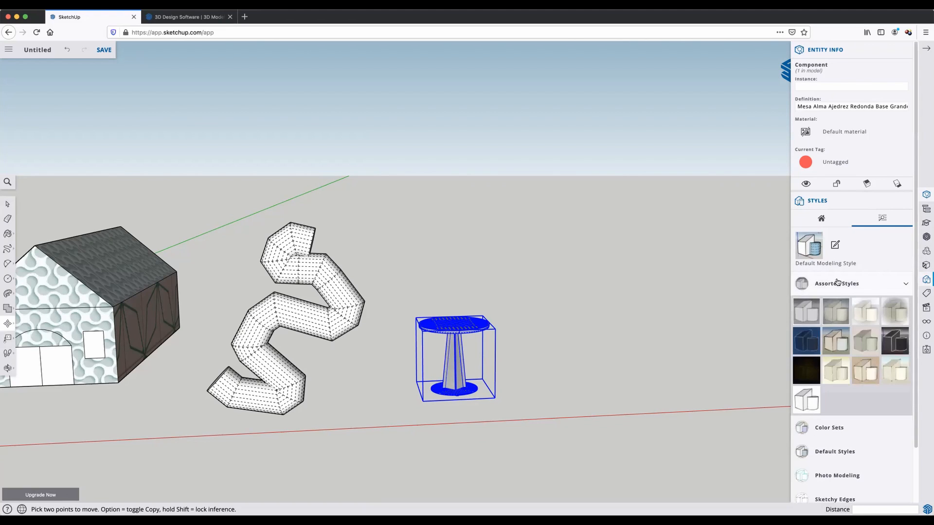
click(856, 291)
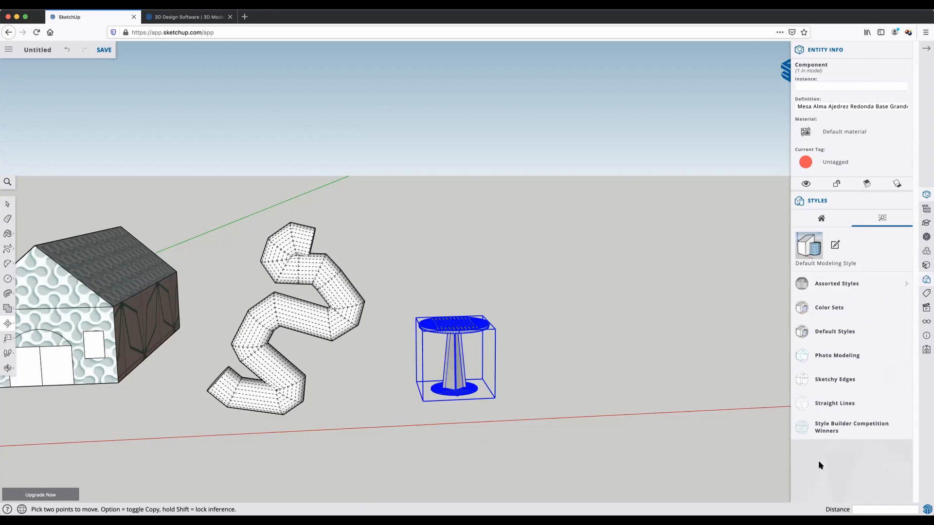
click(843, 333)
click(840, 326)
click(830, 356)
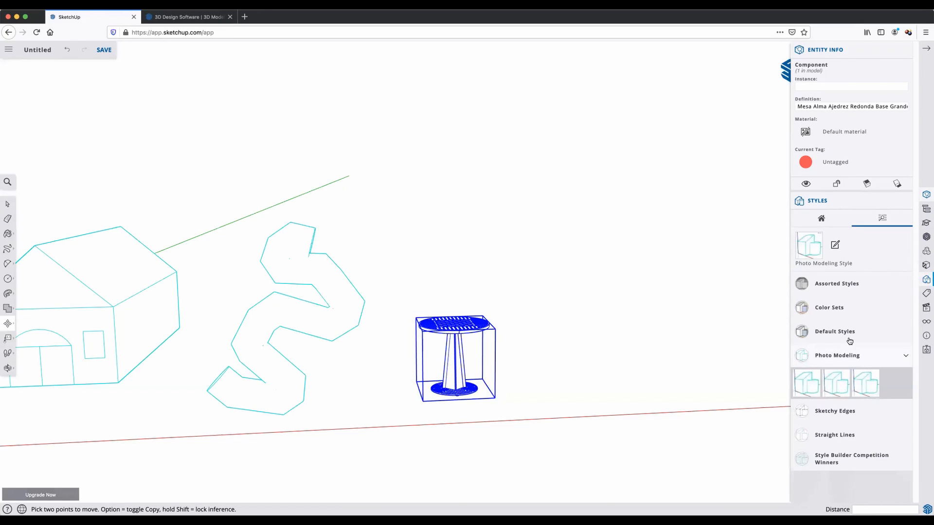
Apply the Brush Strokes Wide style from Sketchy Edges, then collapse the expanded style collections.
click(846, 410)
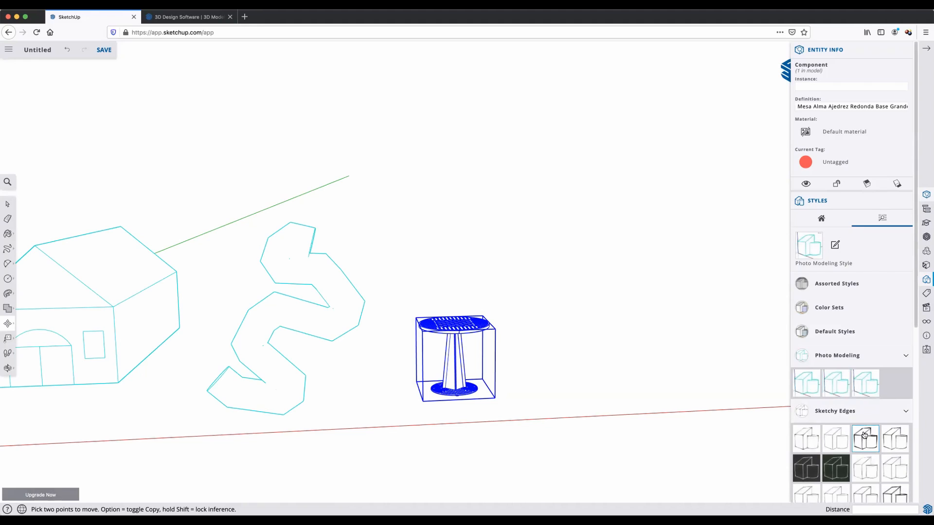
click(864, 435)
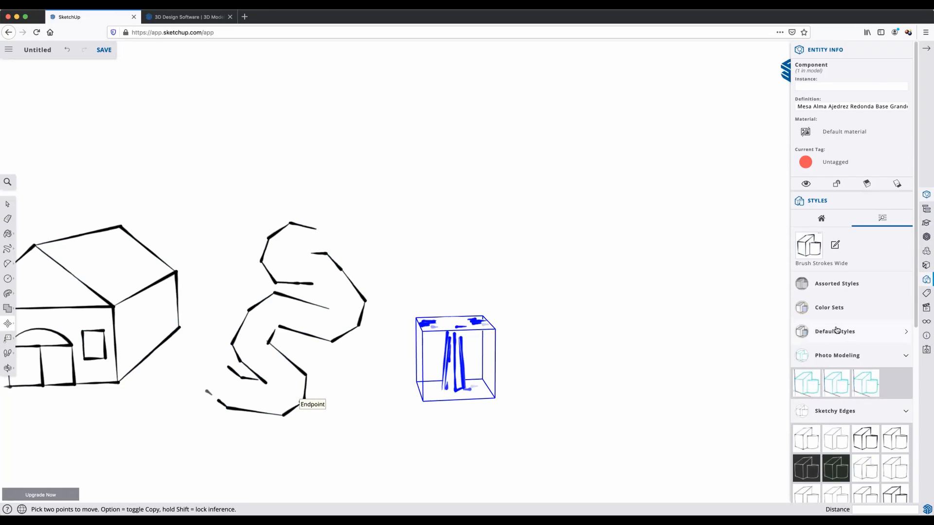
click(907, 360)
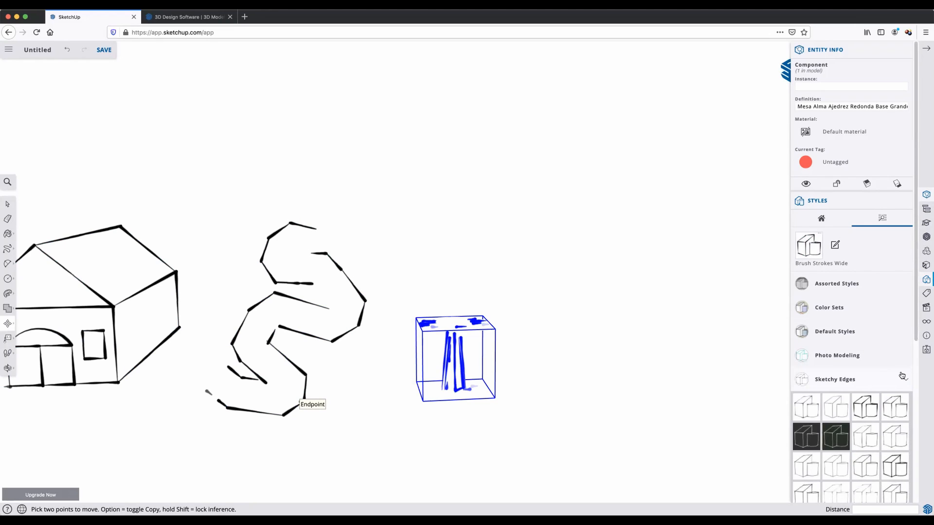
click(905, 380)
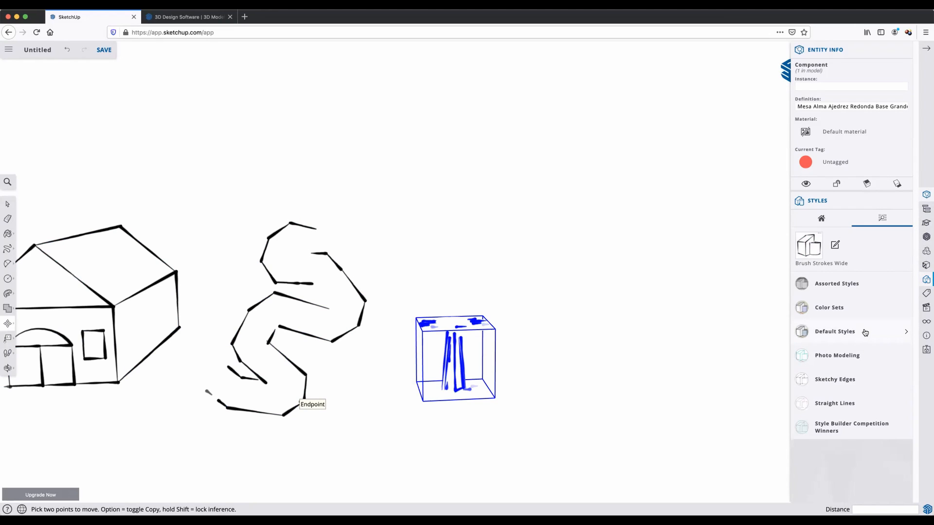
Apply the Default Style from the Default Styles collection and close the Styles panel.
click(865, 332)
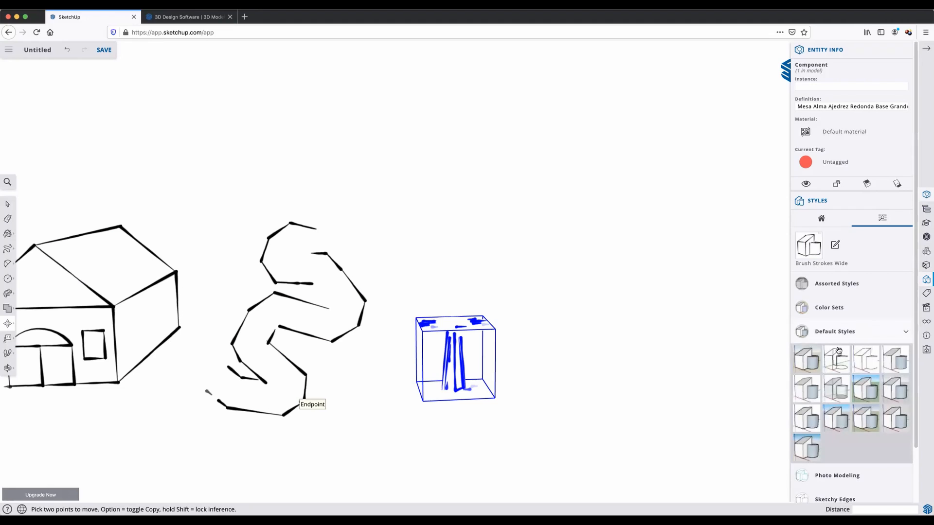
click(808, 366)
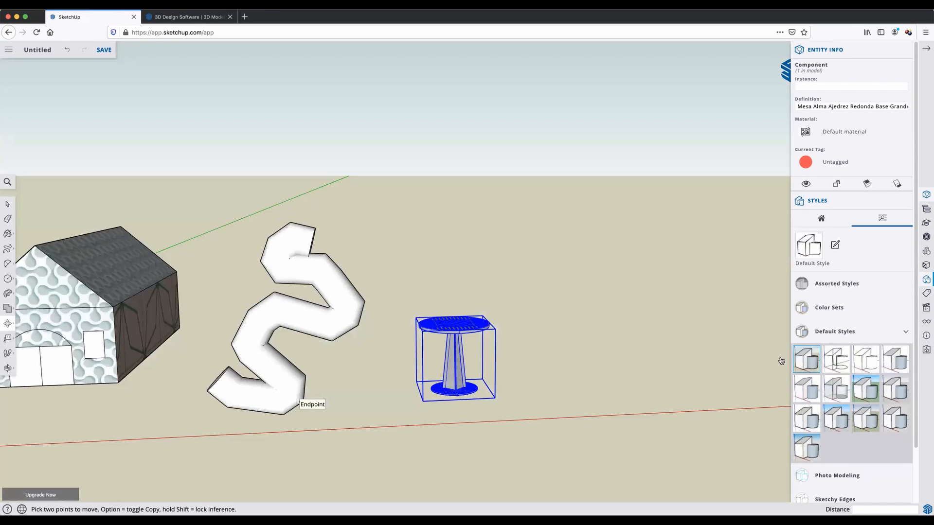
click(906, 334)
click(904, 204)
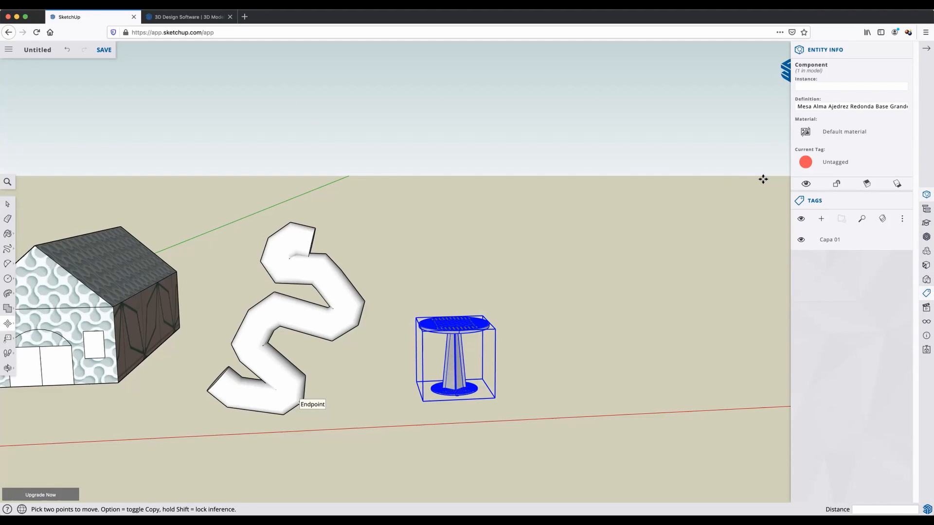
Toggle the visibility of the Capa 01 tag off and on again, then close the Tags panel.
click(819, 238)
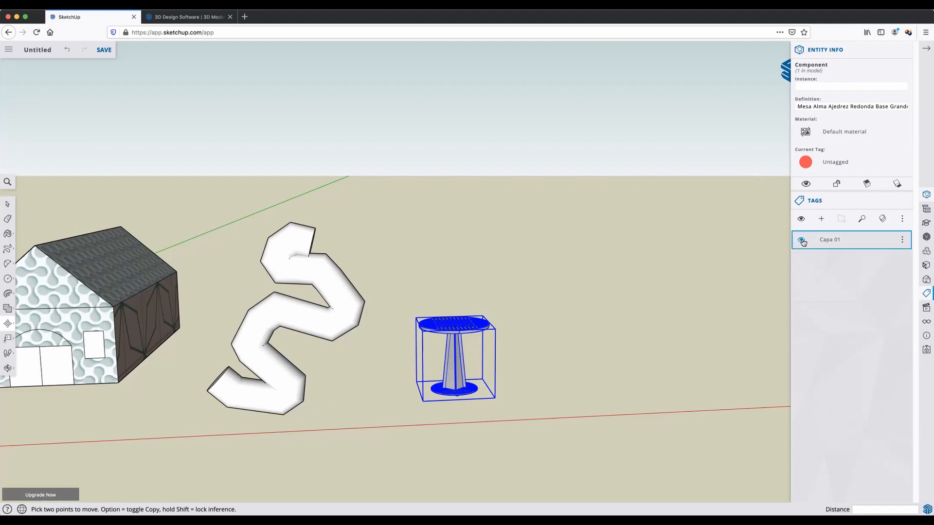
click(802, 241)
click(802, 240)
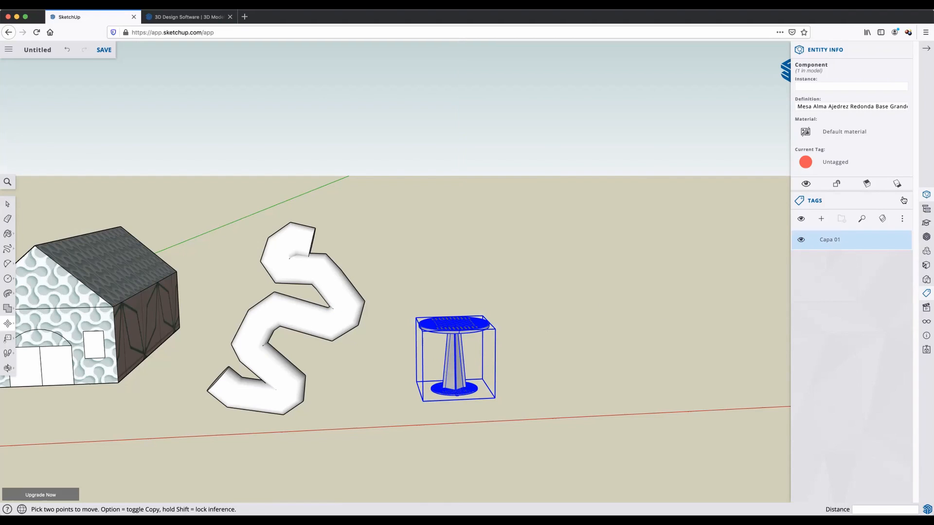
click(801, 240)
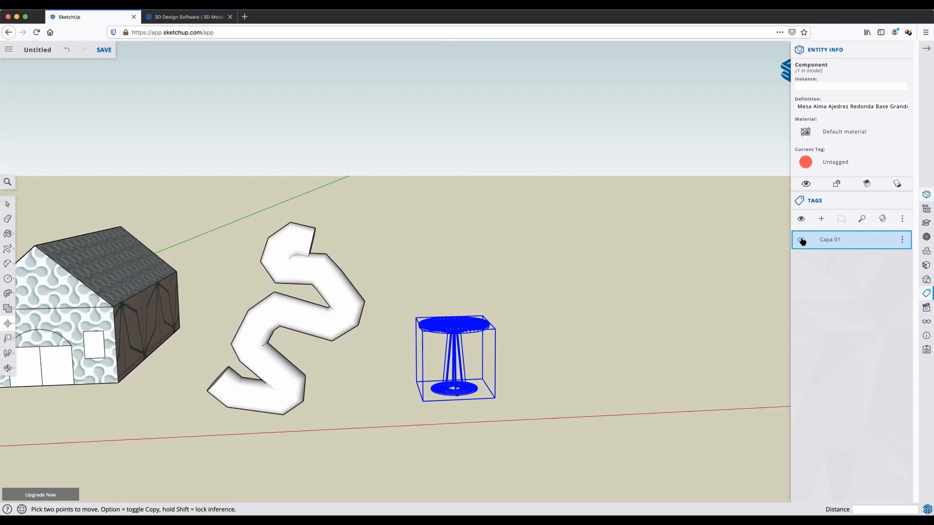
click(802, 241)
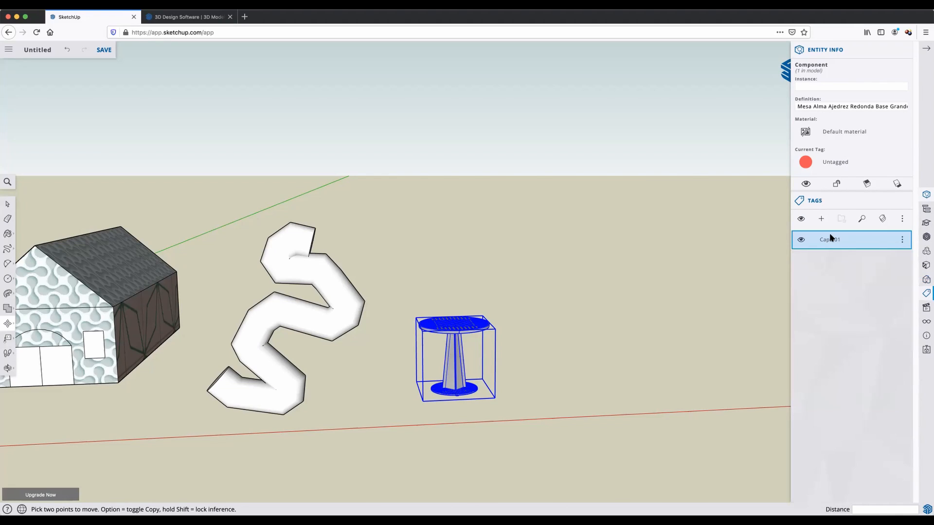
click(802, 240)
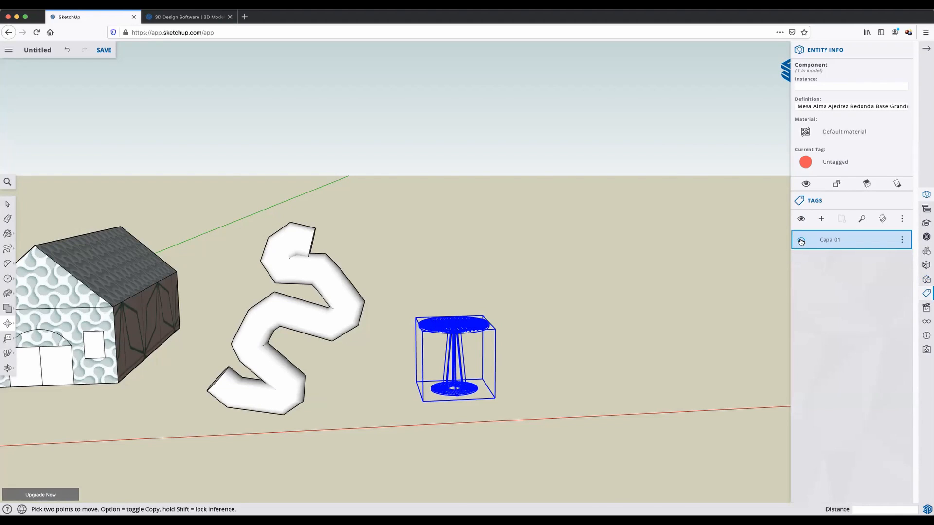
click(801, 240)
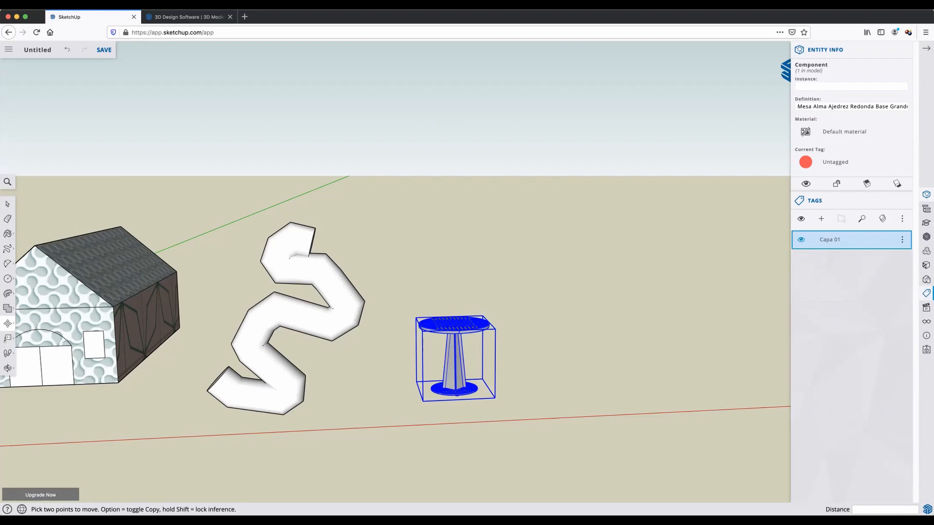
click(905, 201)
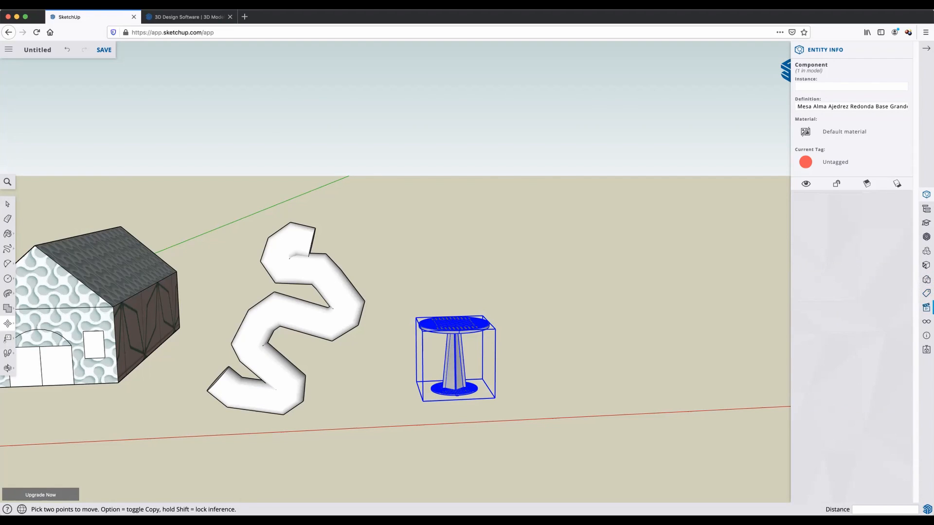
Look at the model from several standard views, check the additional camera options, and return to a front perspective.
click(926, 308)
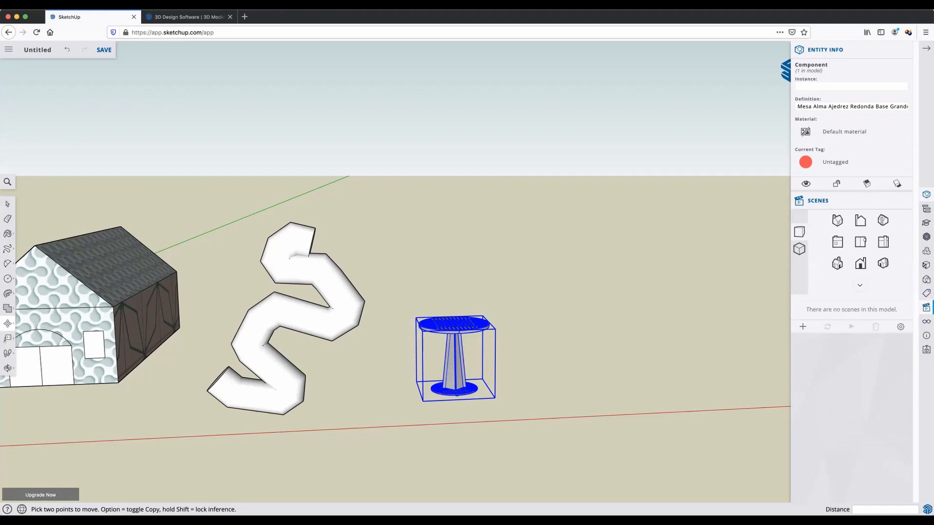
click(861, 222)
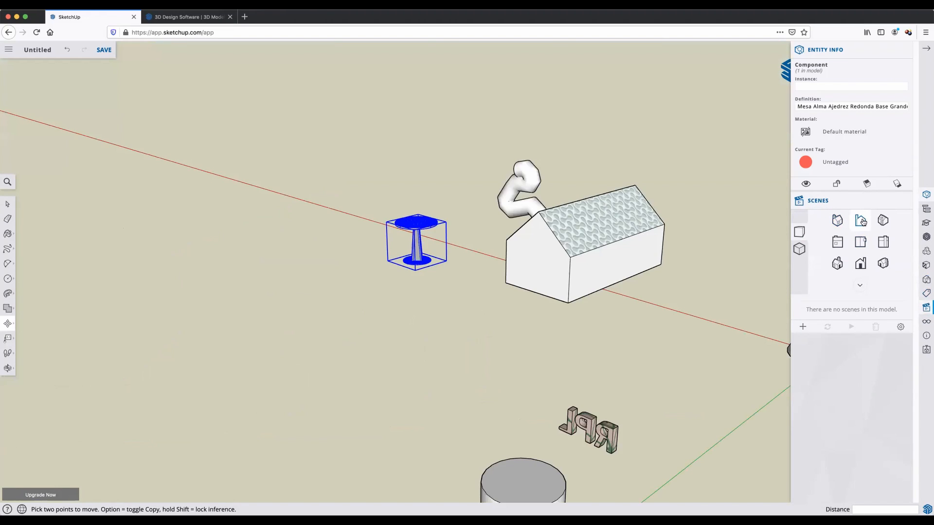
click(883, 220)
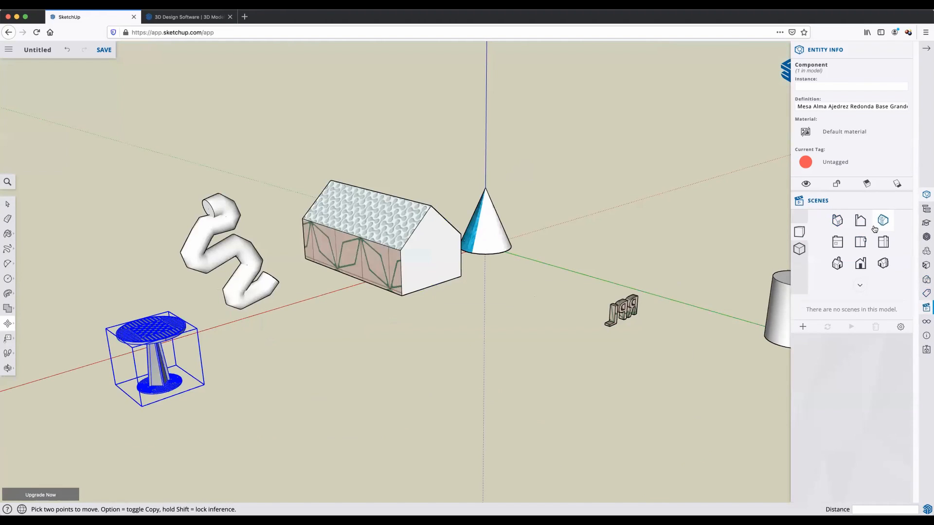
click(838, 245)
click(837, 263)
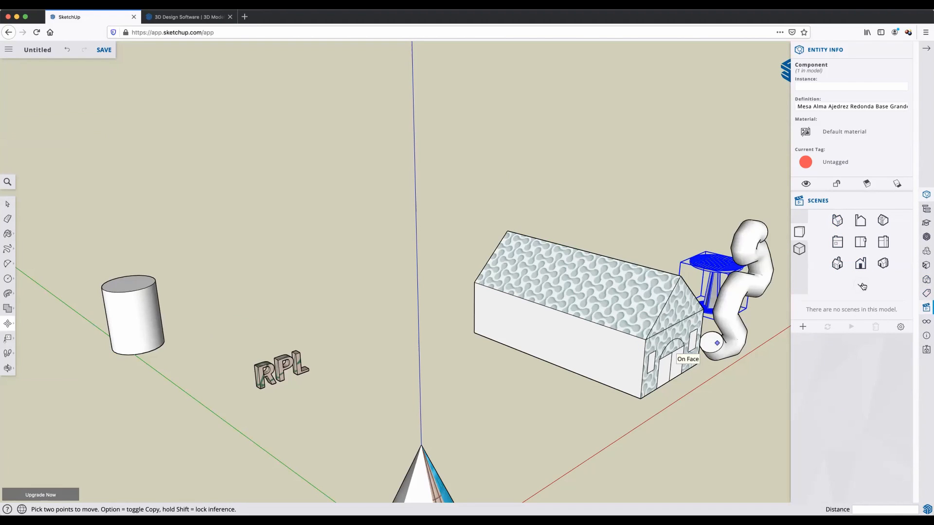
click(861, 286)
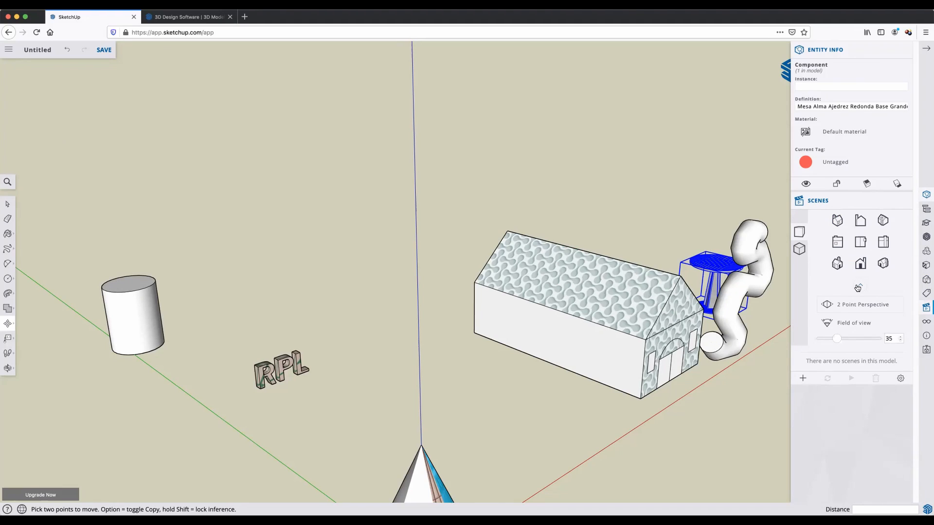
click(858, 288)
middle_drag(594, 350, 438, 288)
middle_drag(686, 330, 564, 302)
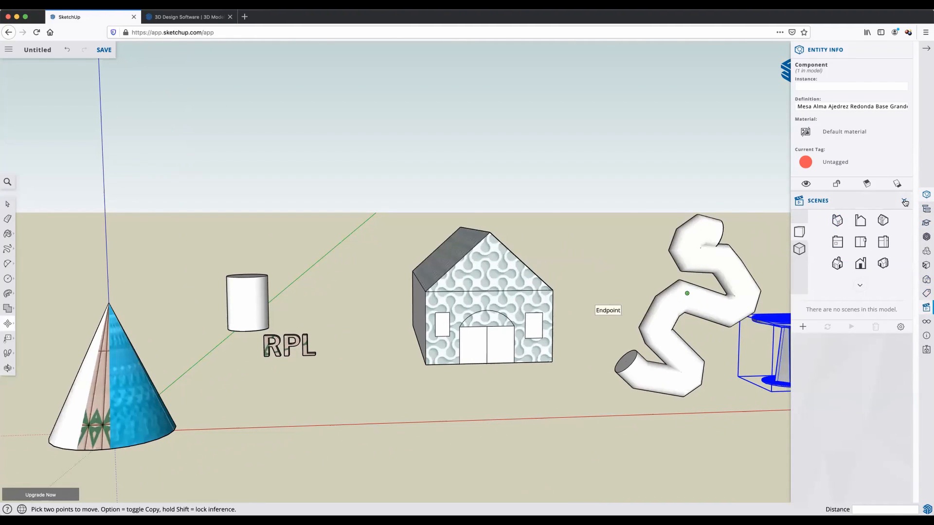
Look through the Display settings for hidden geometry, shadows and fog, then close them.
click(926, 237)
click(927, 322)
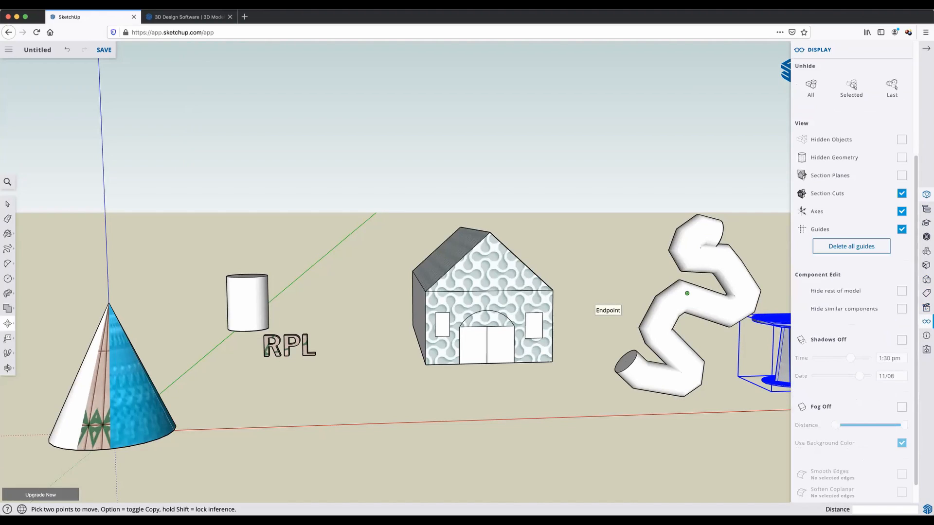
click(927, 322)
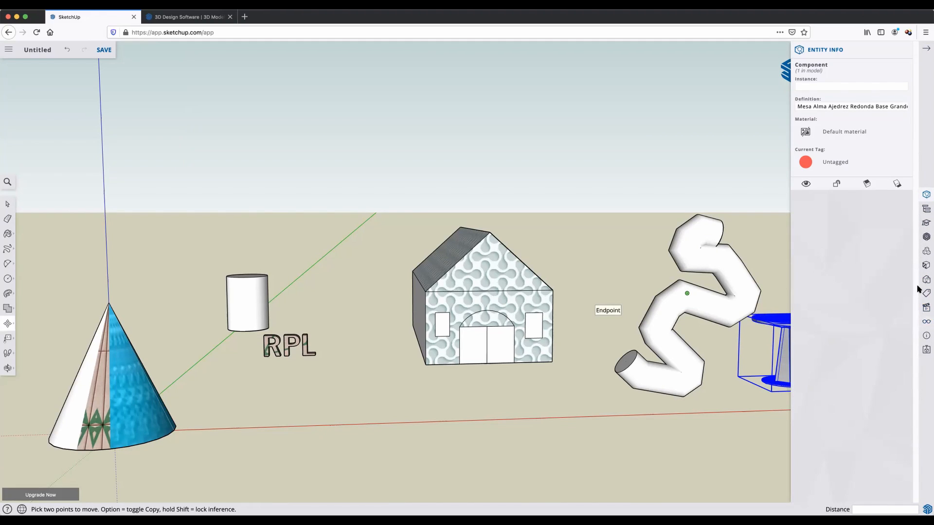
Look through the length unit, angle unit and text settings in Model Info and the Solid Inspector, then close both and return to Select.
click(926, 336)
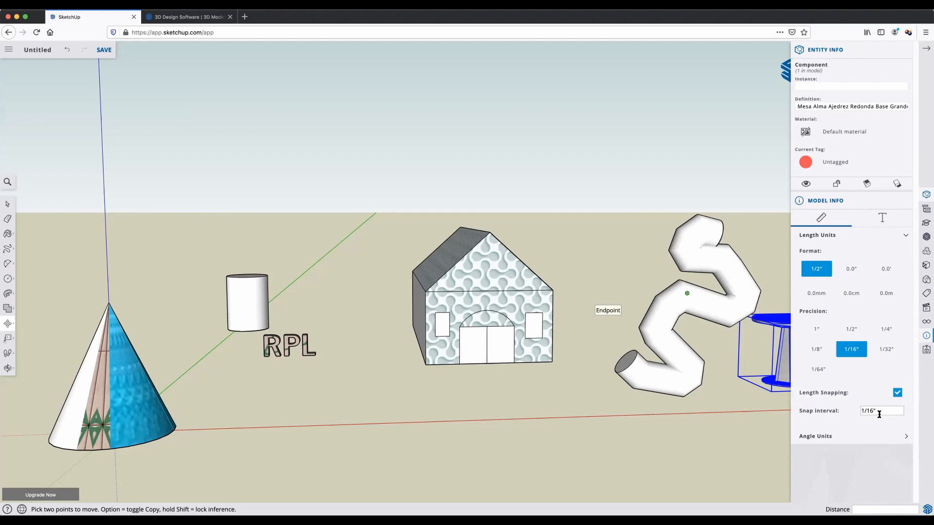
click(857, 436)
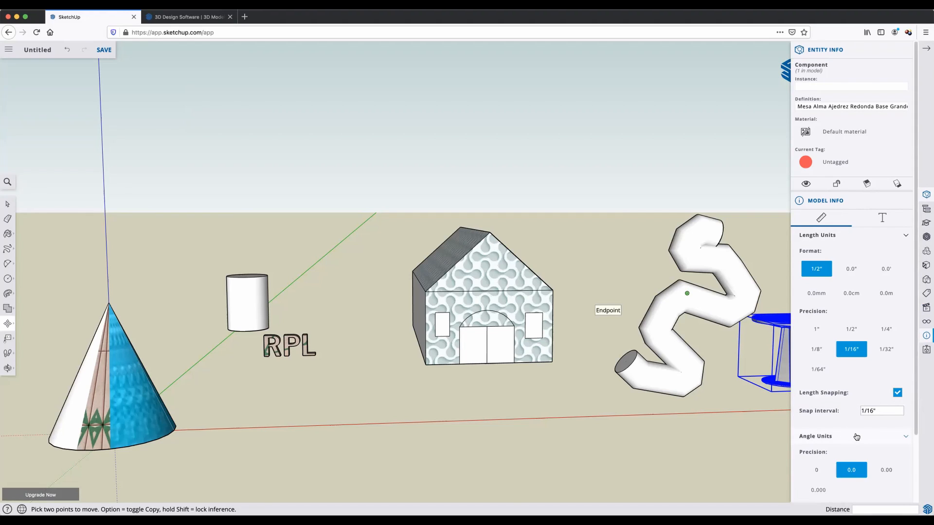
click(856, 436)
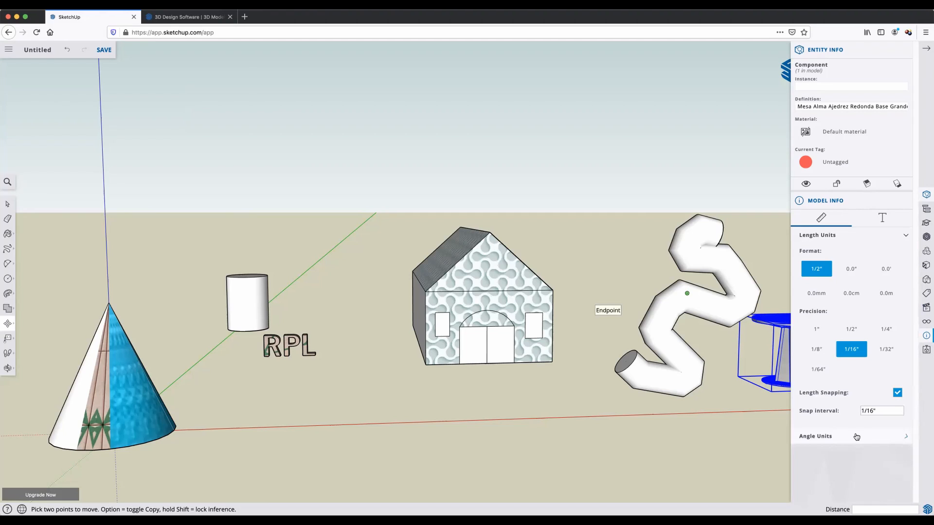
click(881, 221)
click(831, 221)
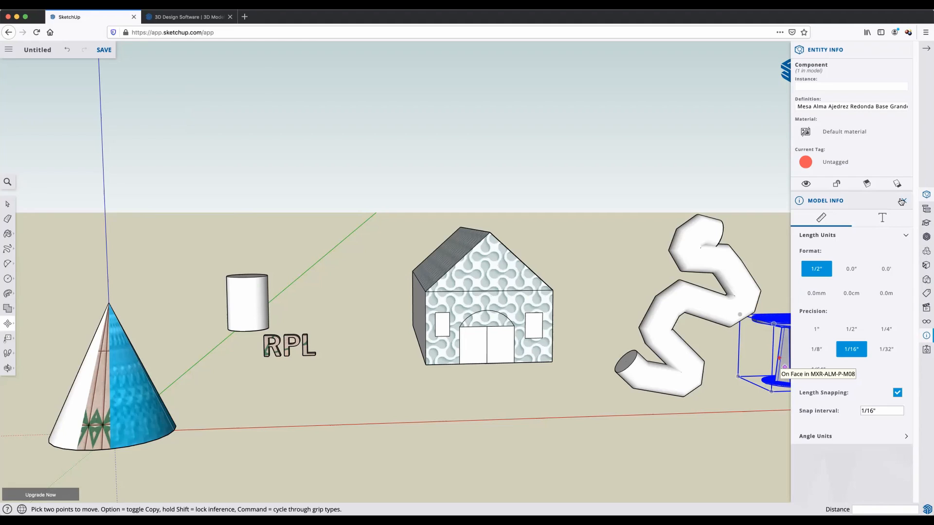
click(903, 201)
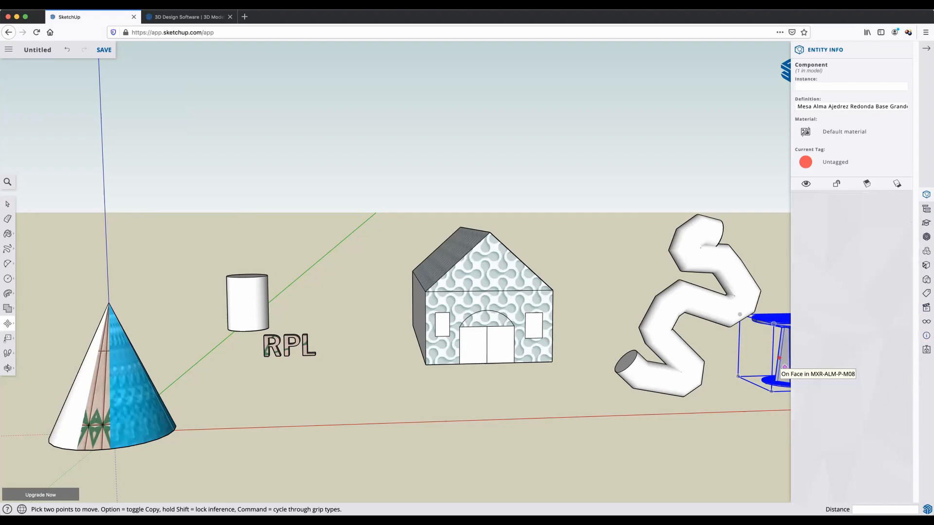
click(927, 349)
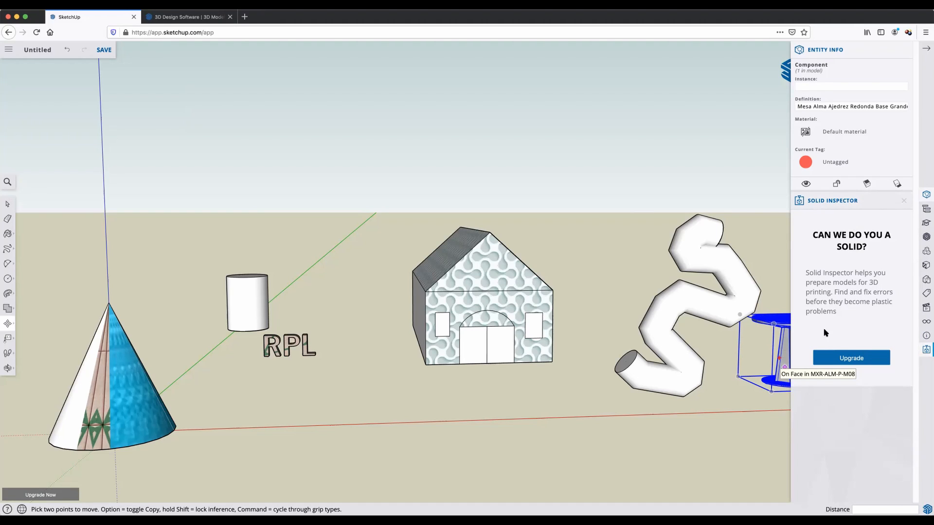
click(904, 203)
key(space)
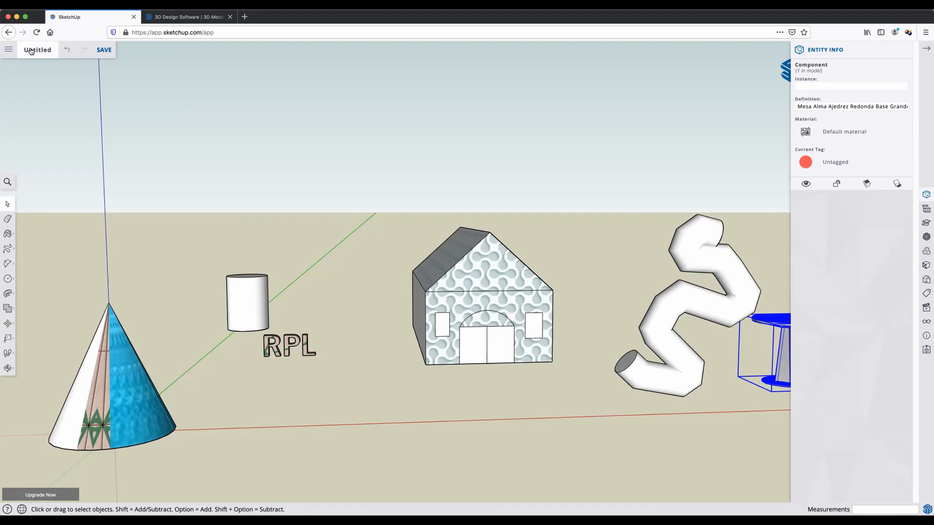
Save the model as "dry run 2" in the SketchUp project.
click(36, 50)
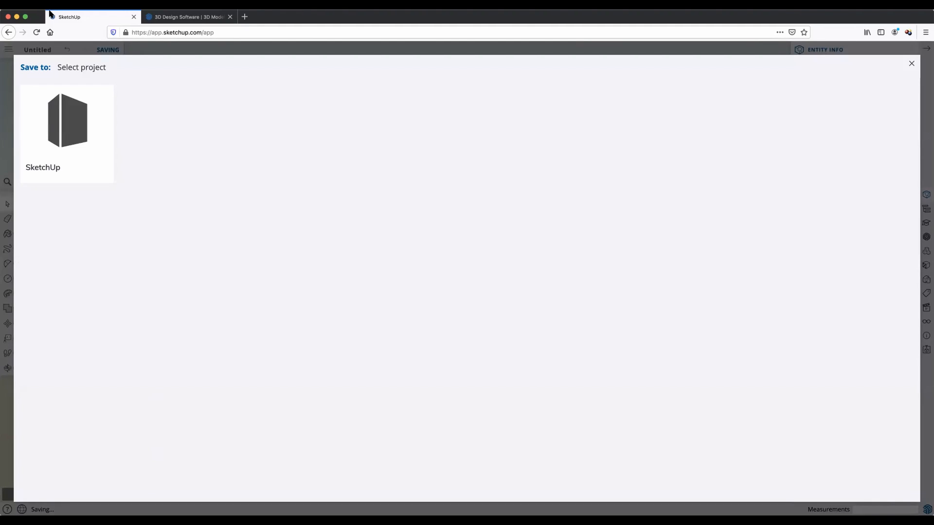
click(78, 154)
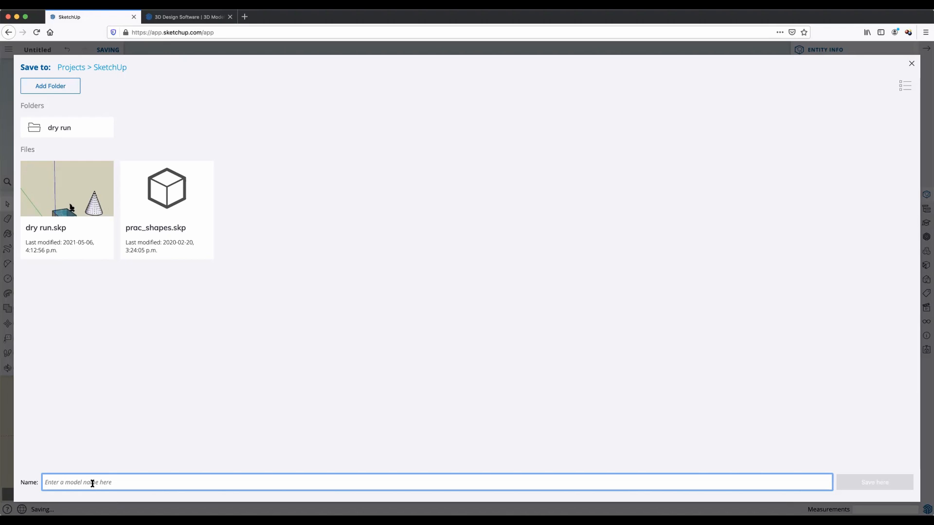
text(dry run 2)
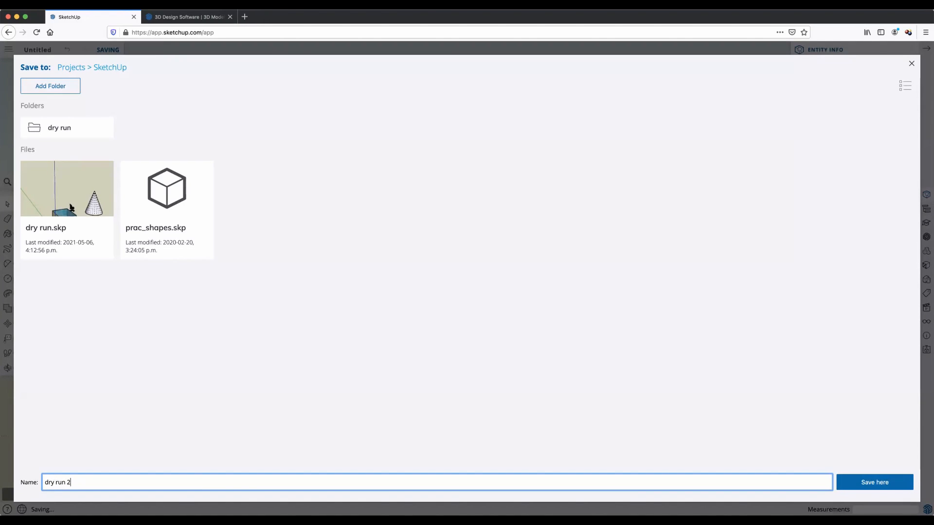
click(876, 483)
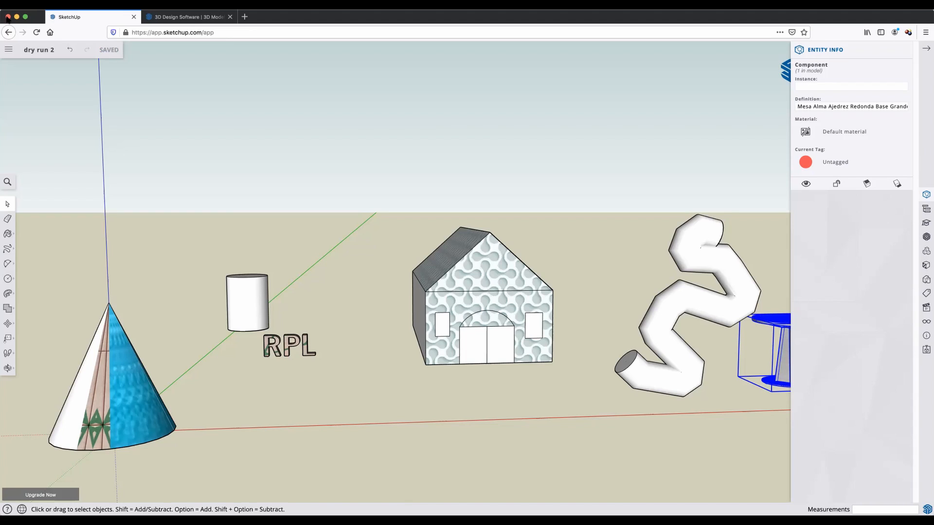
Go to the Home page, open the account page and sign out, confirming the sign-out.
click(8, 48)
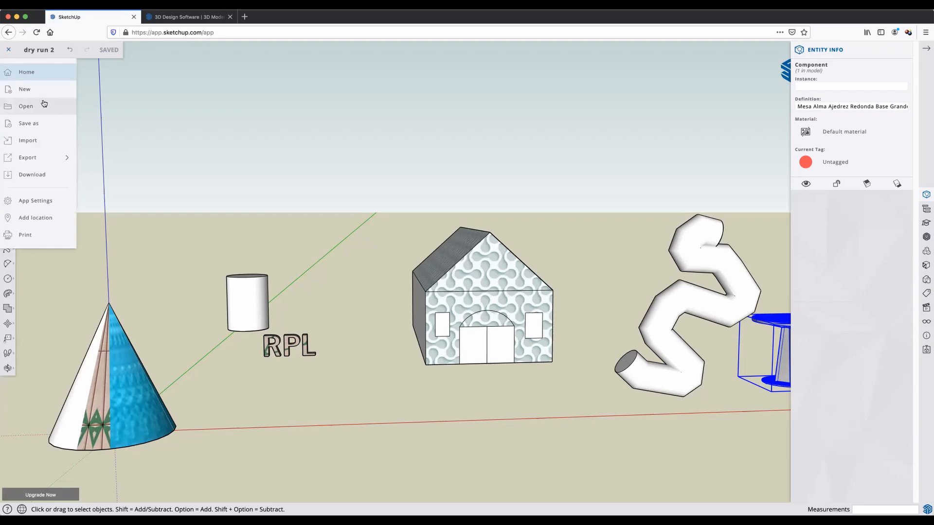
click(36, 76)
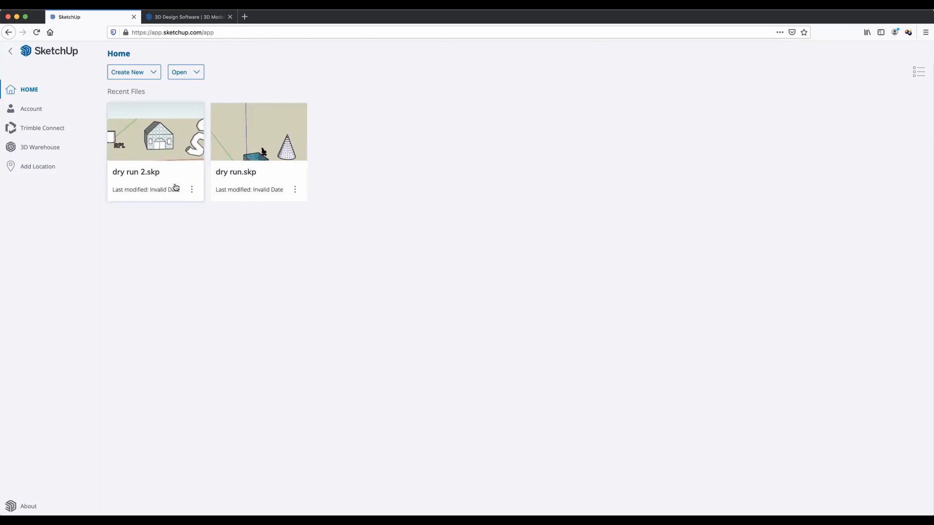
click(50, 109)
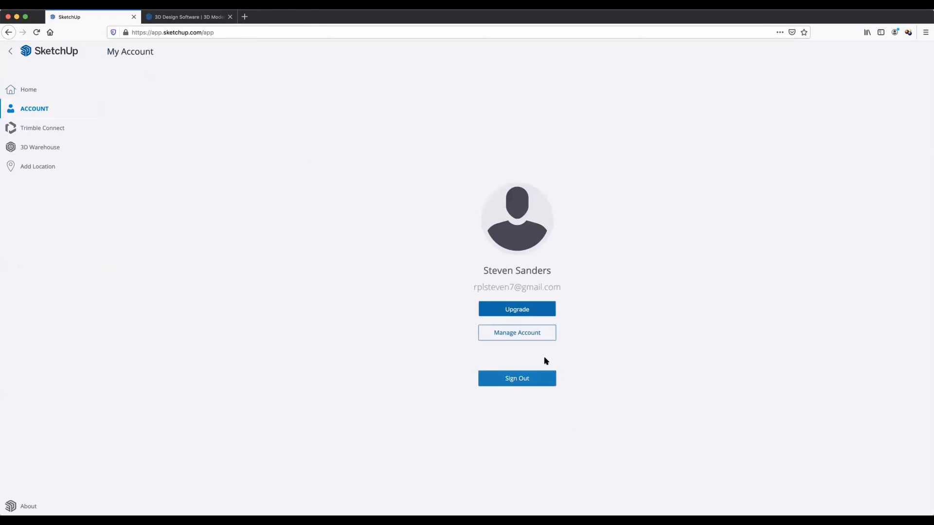
click(528, 378)
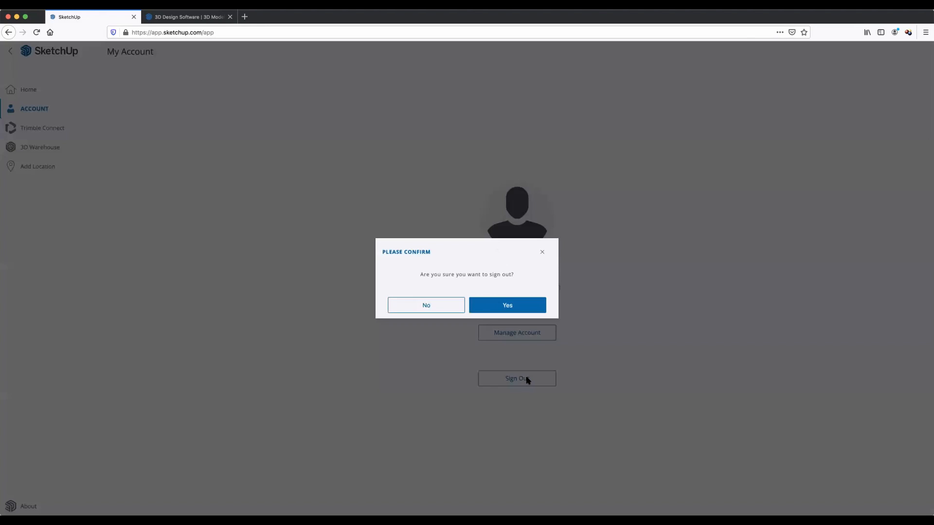
click(506, 309)
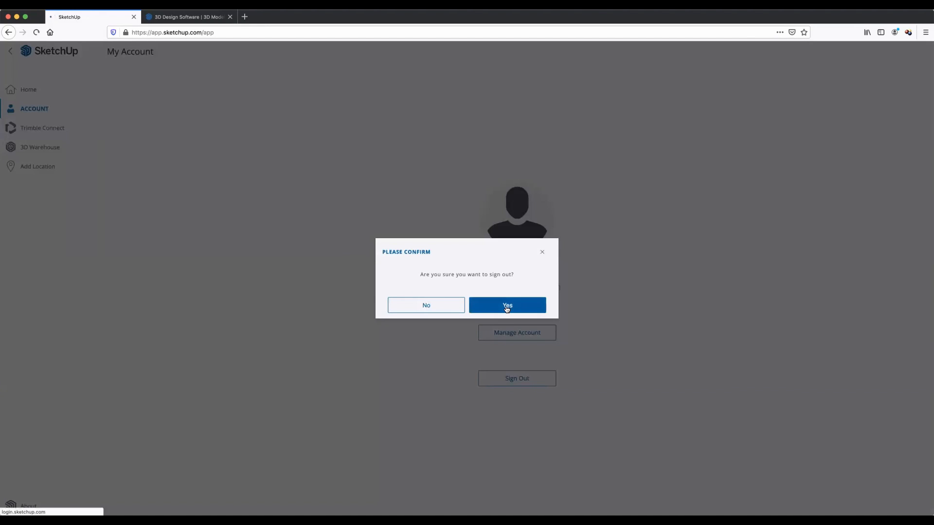
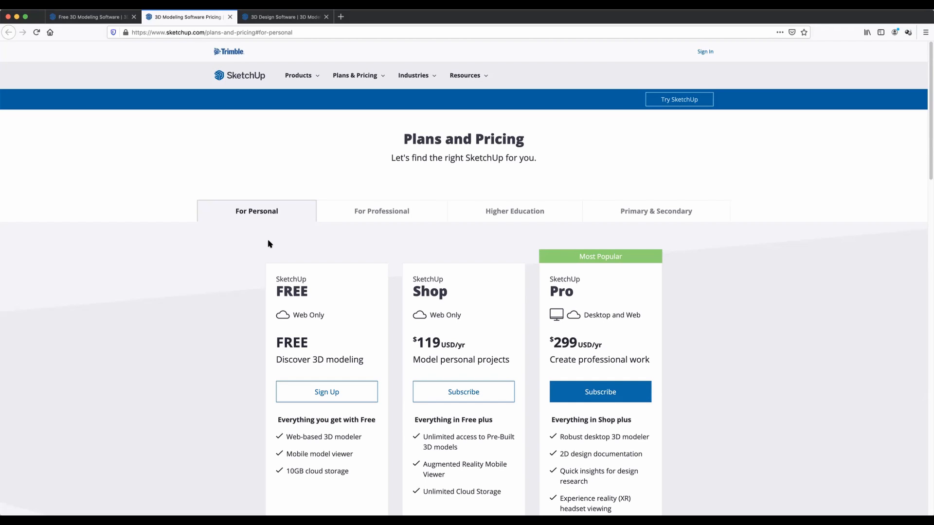
Examine the SketchUp plans and pricing for personal, professional, higher education, and primary and secondary users, then return to the personal plans.
mouse_move(456, 76)
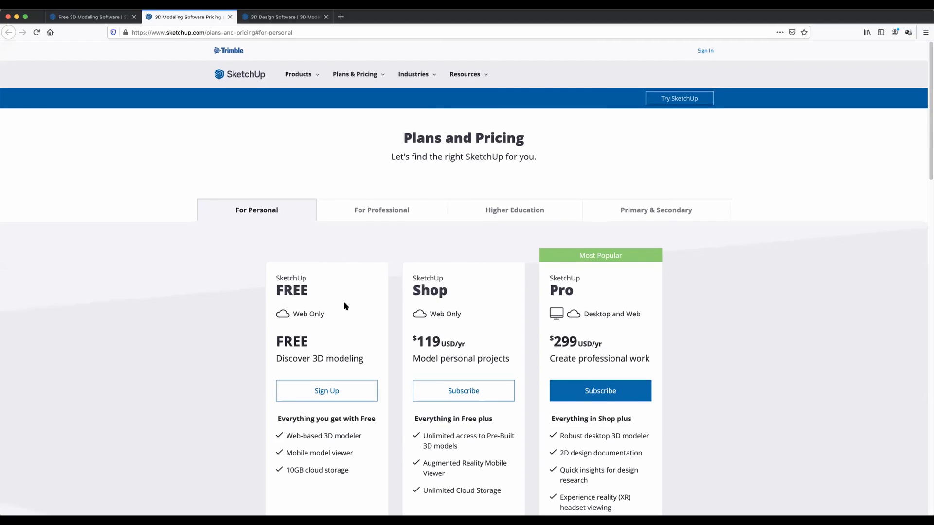
scroll(345, 308, down, 3)
scroll(270, 331, down, 2)
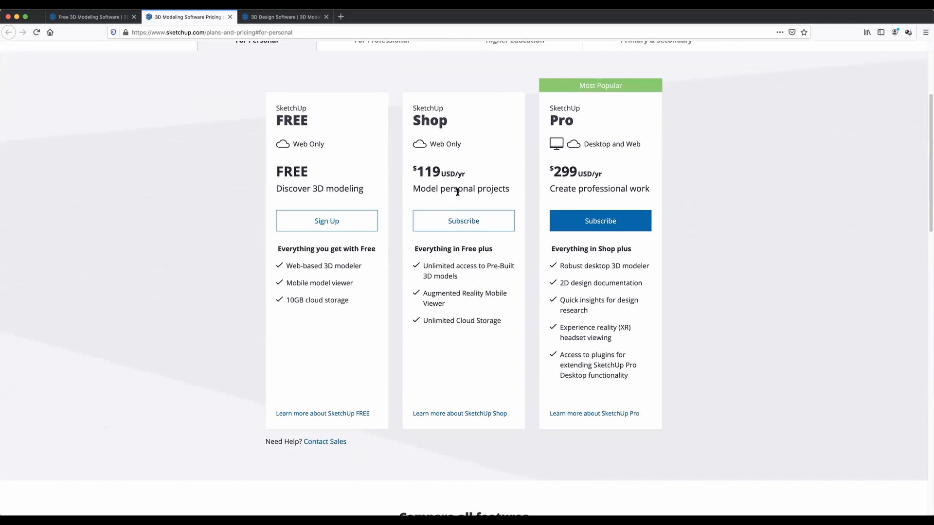
scroll(496, 174, up, 2)
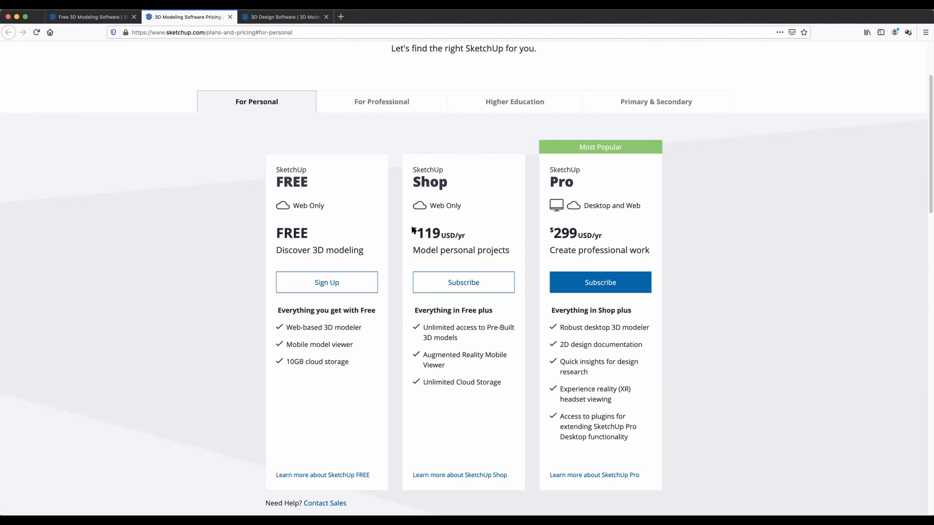
click(392, 102)
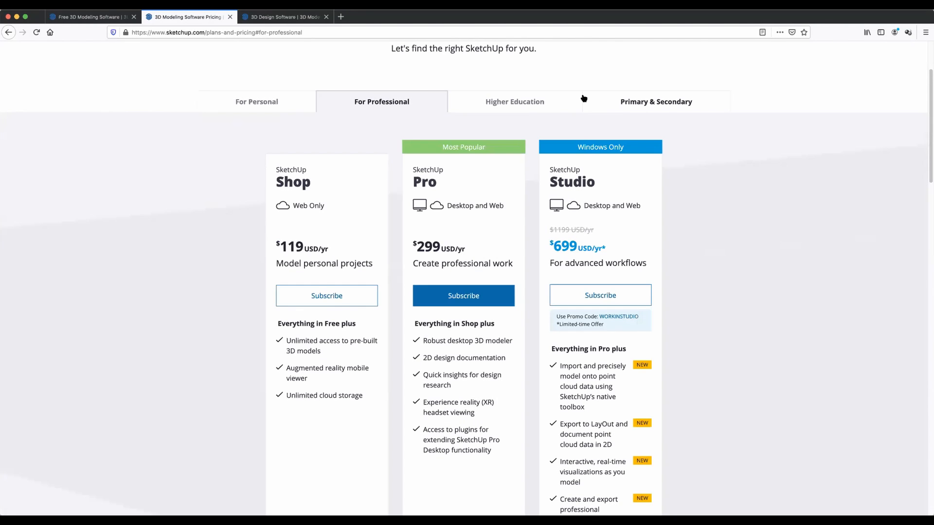
click(532, 111)
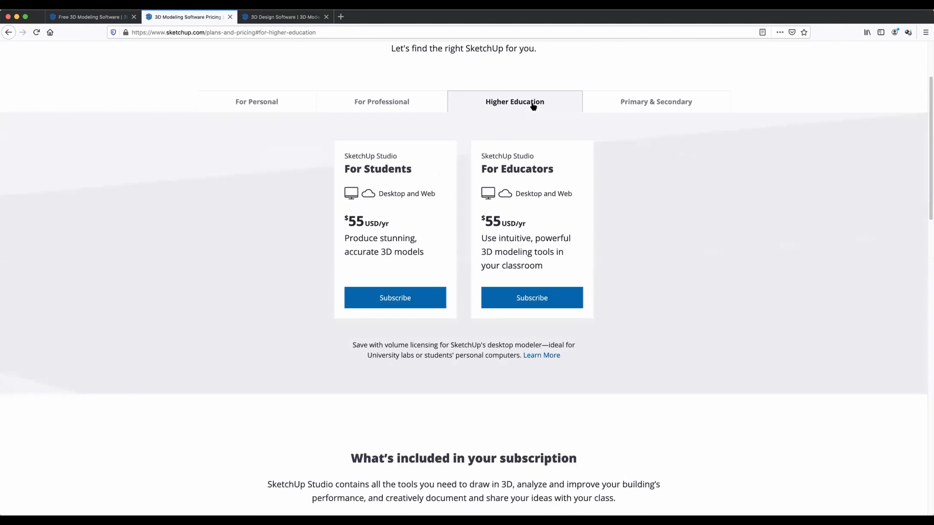
click(666, 103)
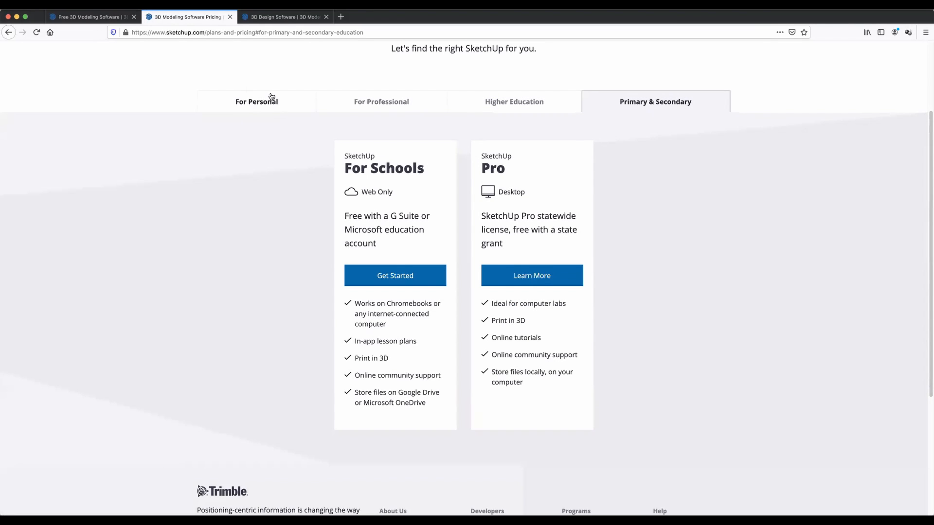
click(255, 101)
scroll(404, 334, down, 2)
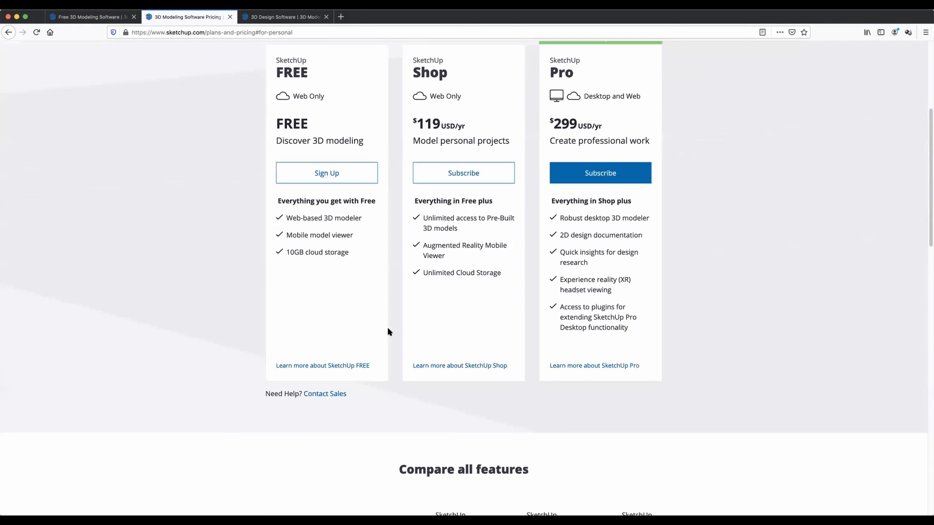
scroll(387, 330, up, 5)
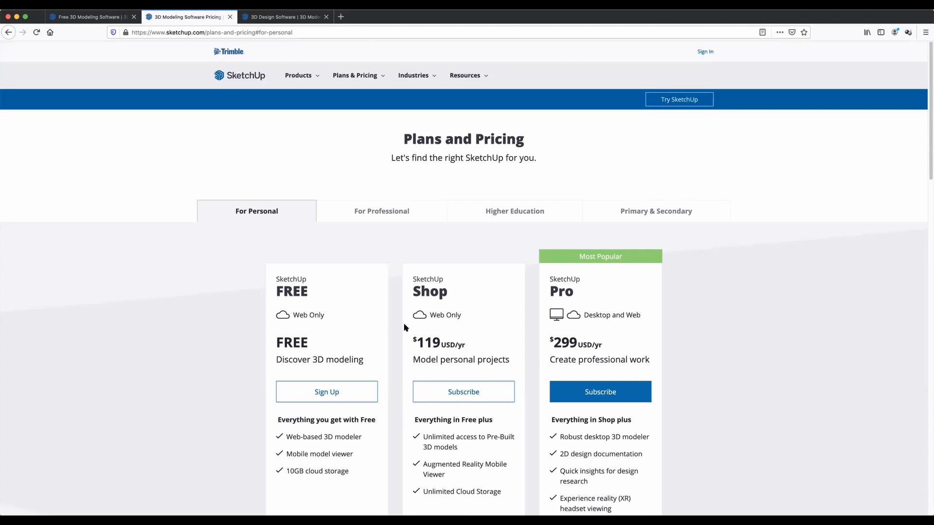